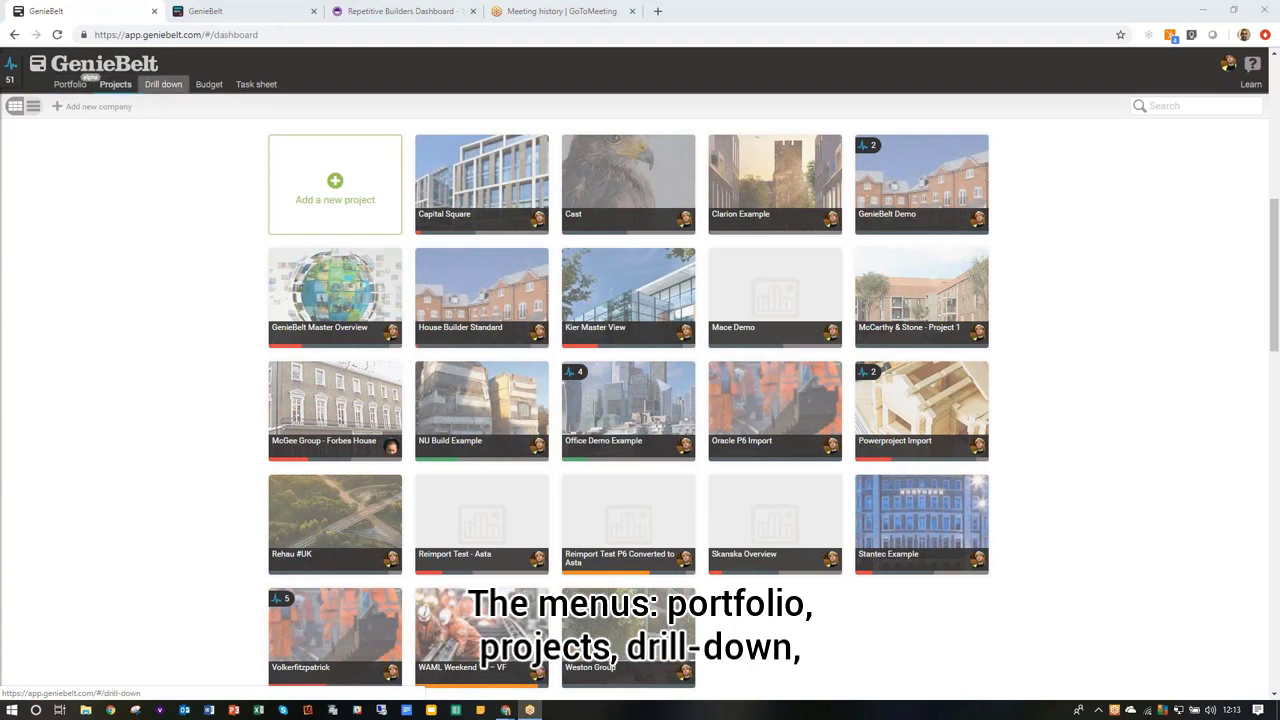
# - Open the Office Demo Example project and show the details of the Earthworks task in its Gantt chart
pyautogui.click(648, 408)
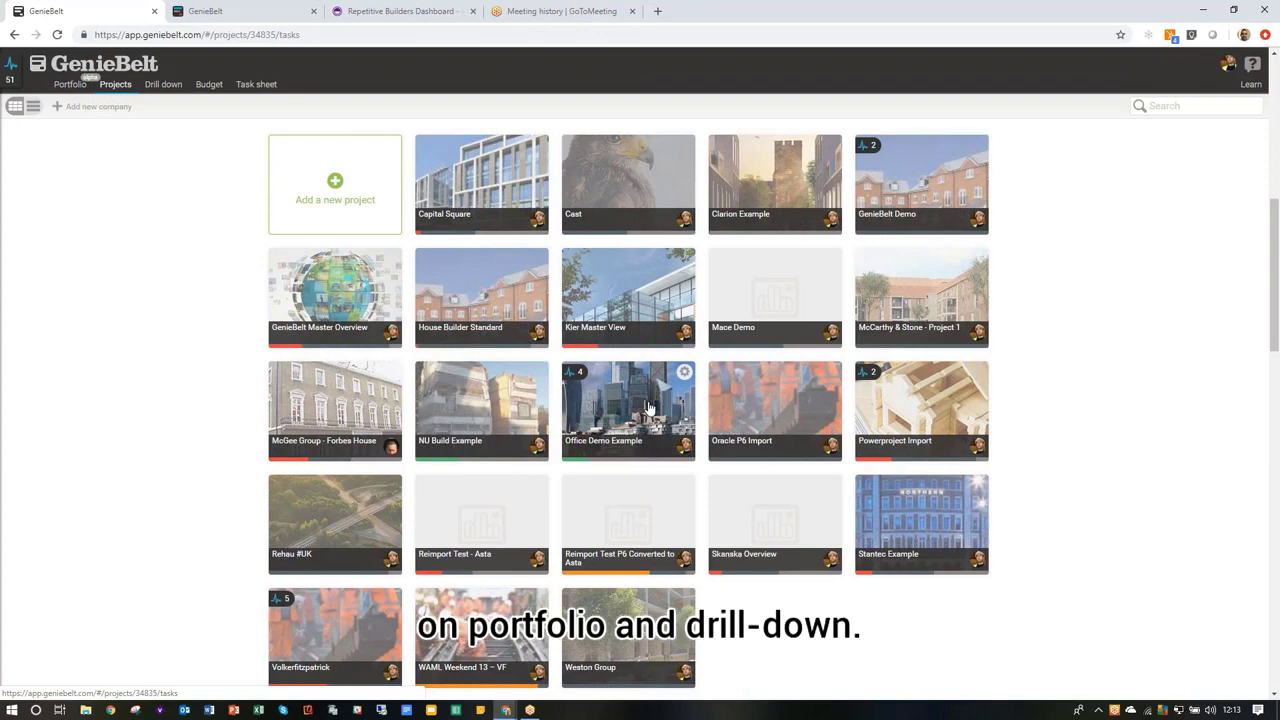
pyautogui.click(648, 408)
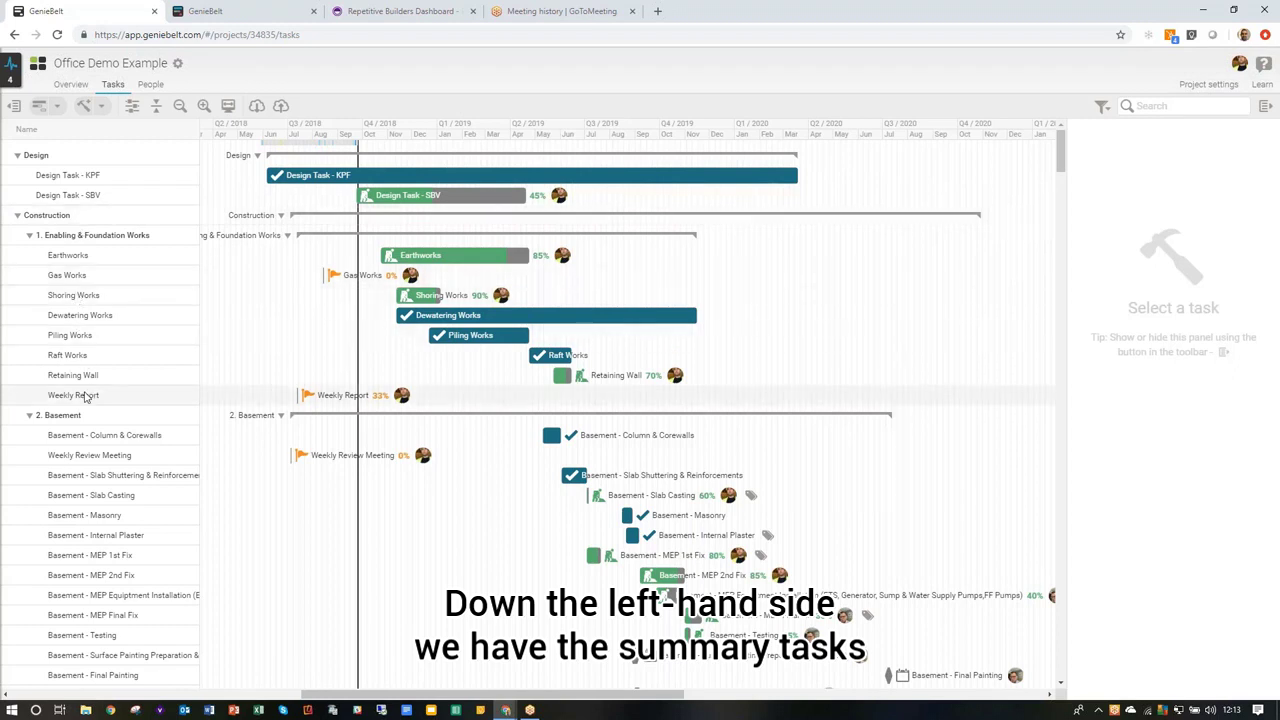
pyautogui.click(464, 263)
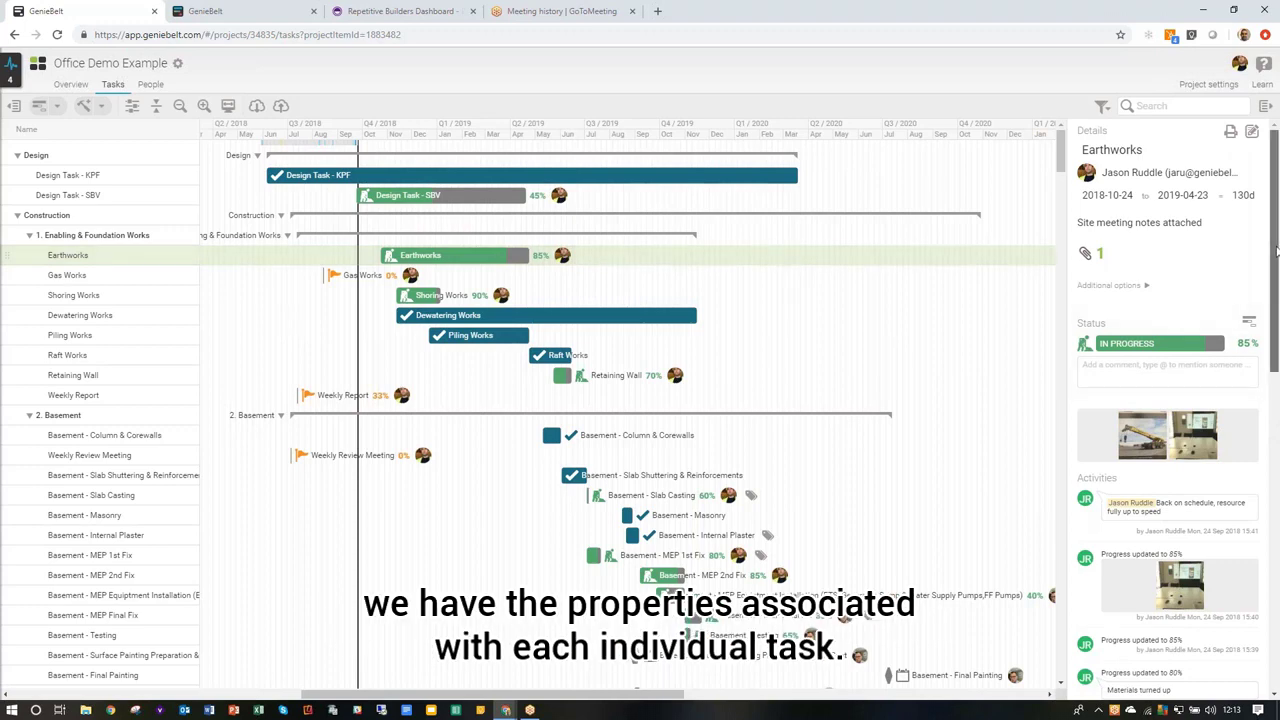
# - Look through the Earthworks task's activity history, including its progress updates, comments, photos and attachments
pyautogui.scroll(-2, 1176, 400)
pyautogui.scroll(-4, 1168, 400)
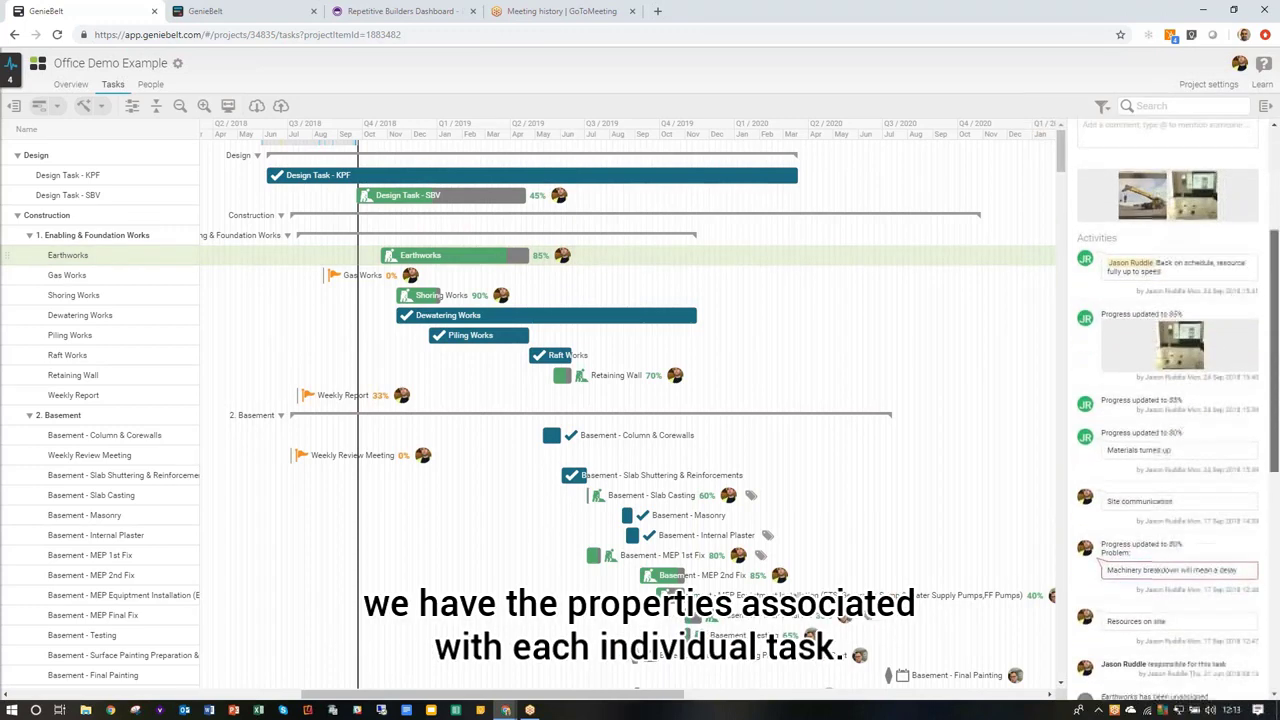
pyautogui.scroll(-1, 1168, 400)
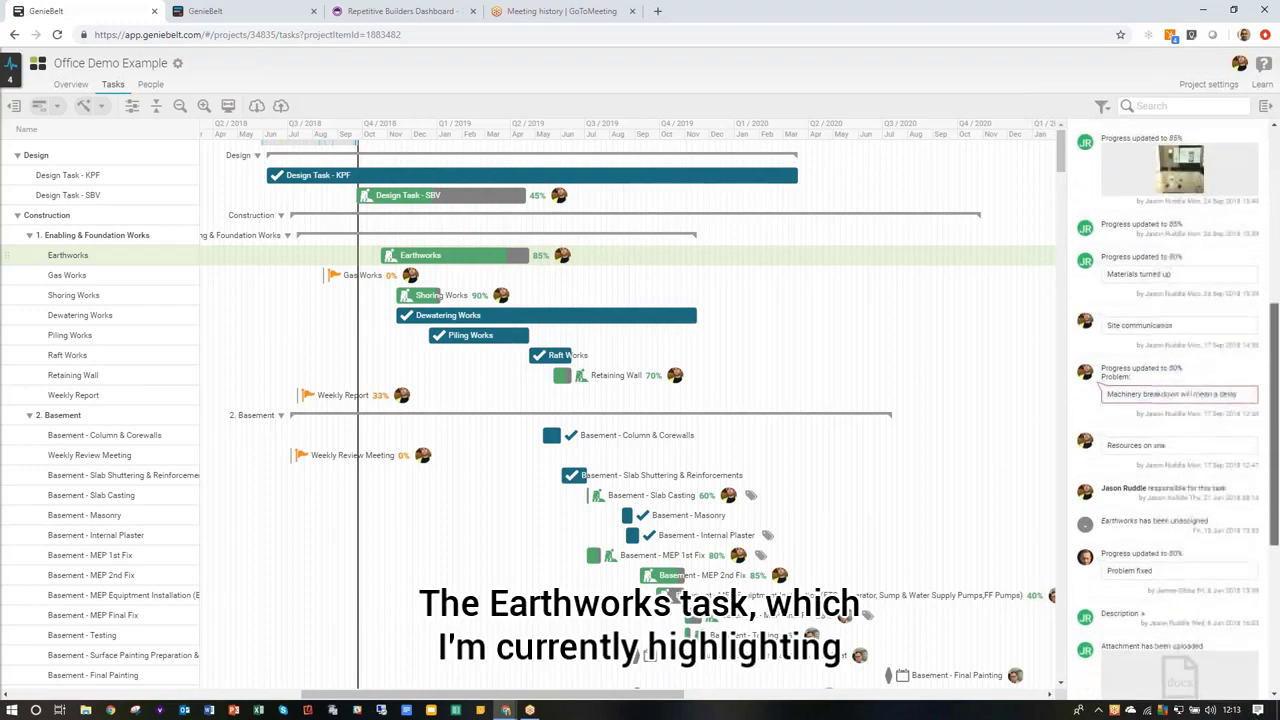
pyautogui.scroll(-3, 1168, 408)
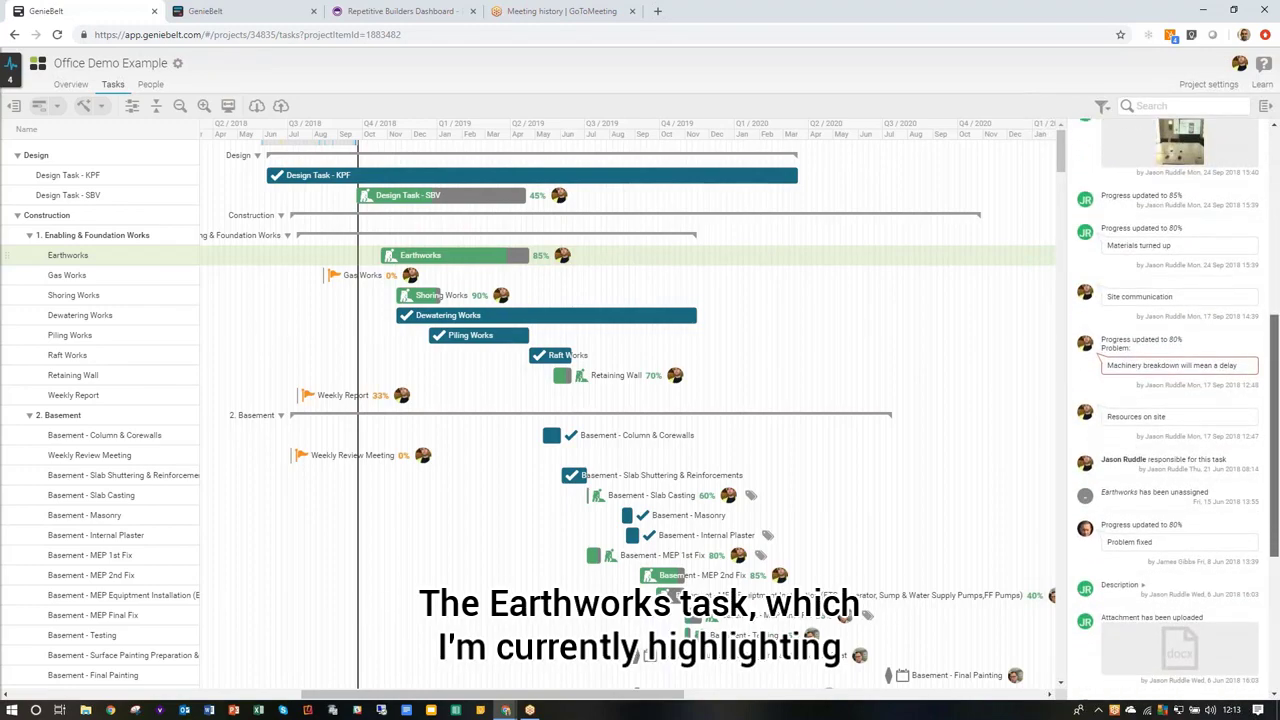
pyautogui.scroll(-3, 1168, 408)
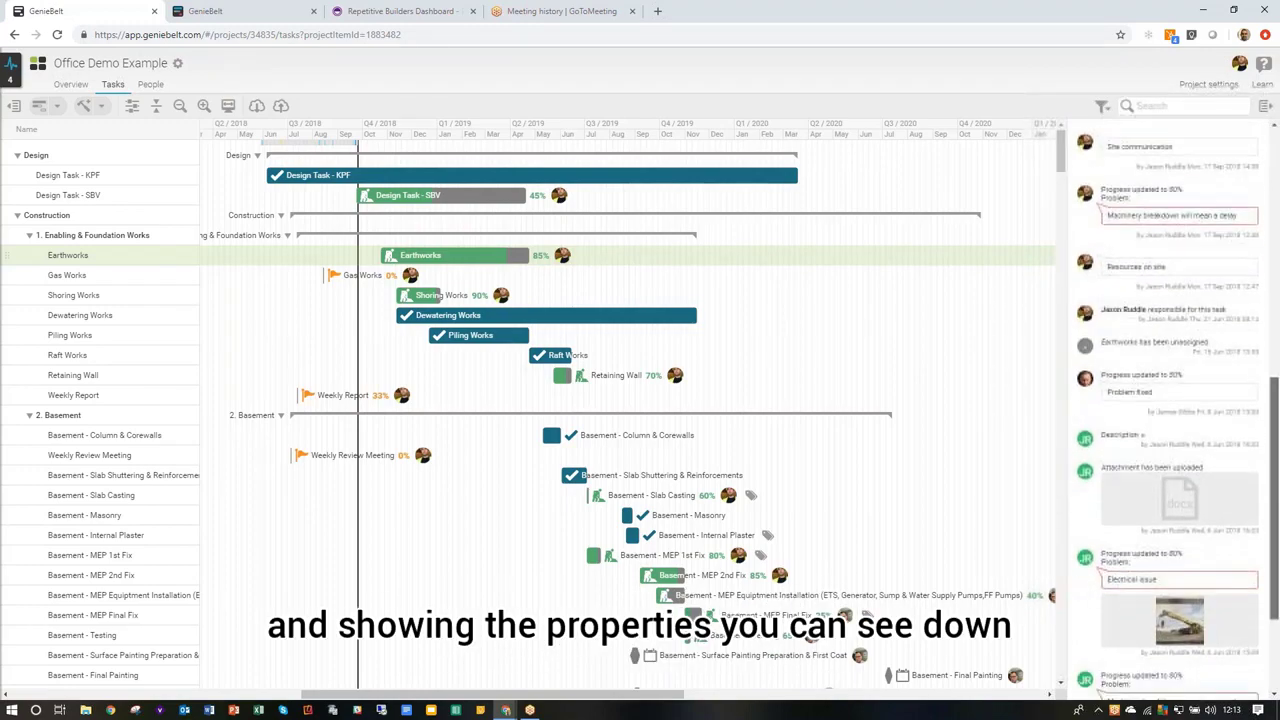
pyautogui.scroll(10, 1168, 408)
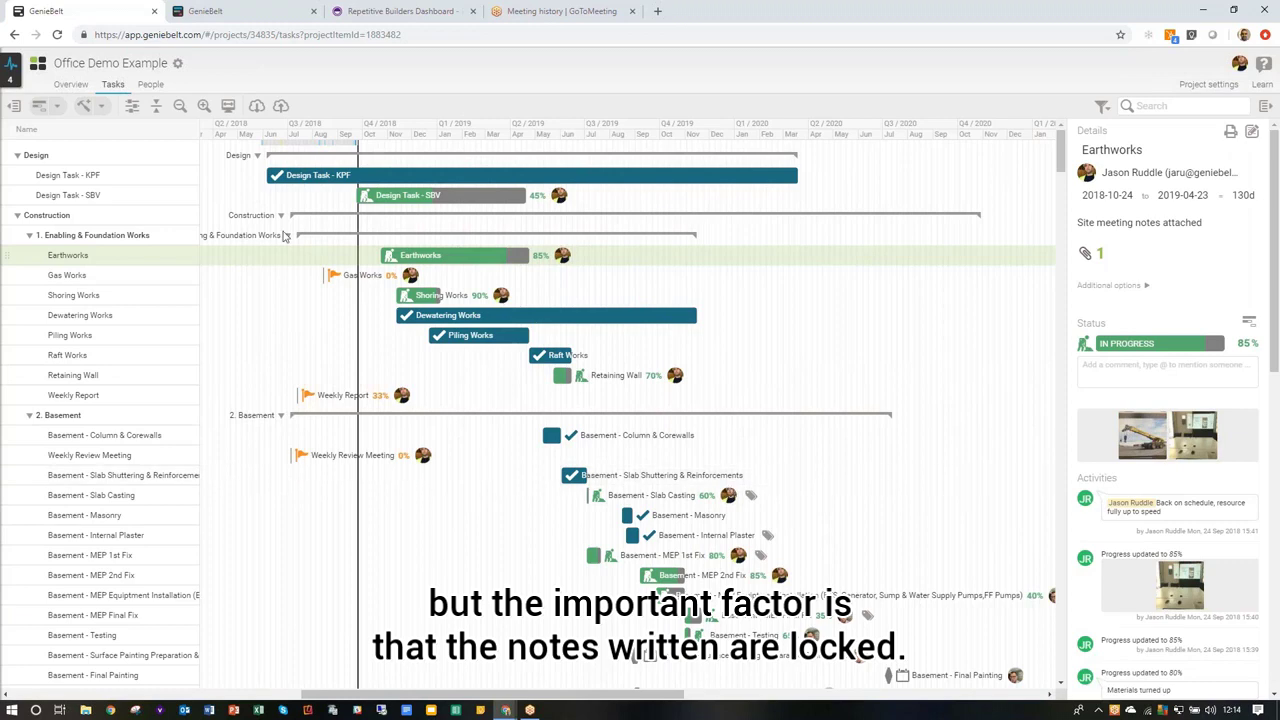
# - Display the project's tasks in the Table editor view
pyautogui.click(58, 106)
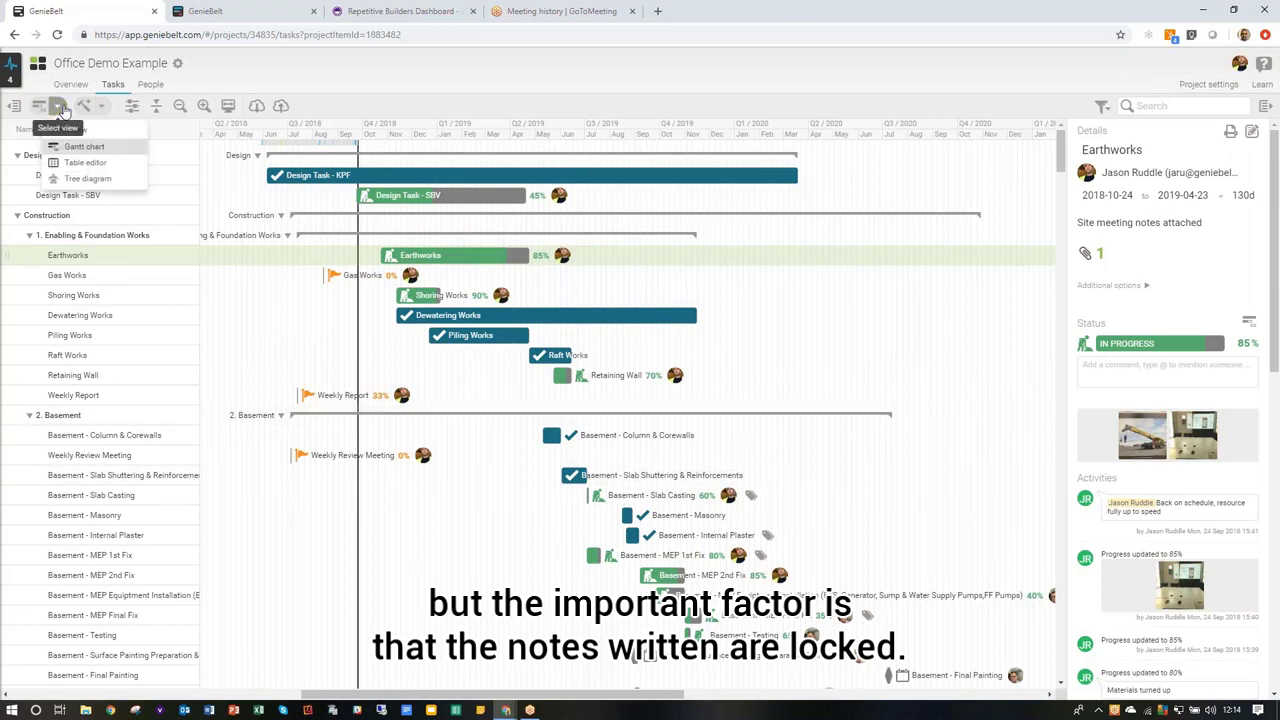
pyautogui.click(73, 163)
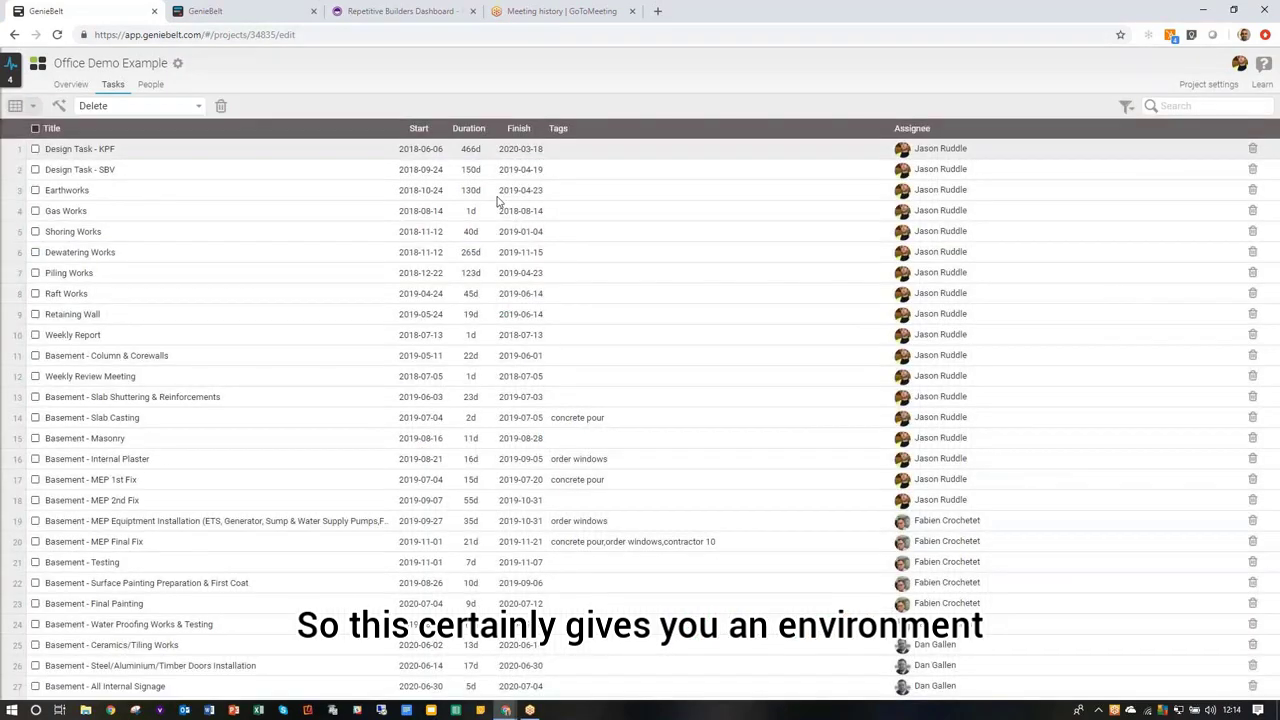
# - Bulk-update the responsible person for the five unassigned tasks from Ground Lvl - Reception Counter through Water Proofing Works & Testing, choosing the project member matching "fab"
pyautogui.scroll(-5, 469, 237)
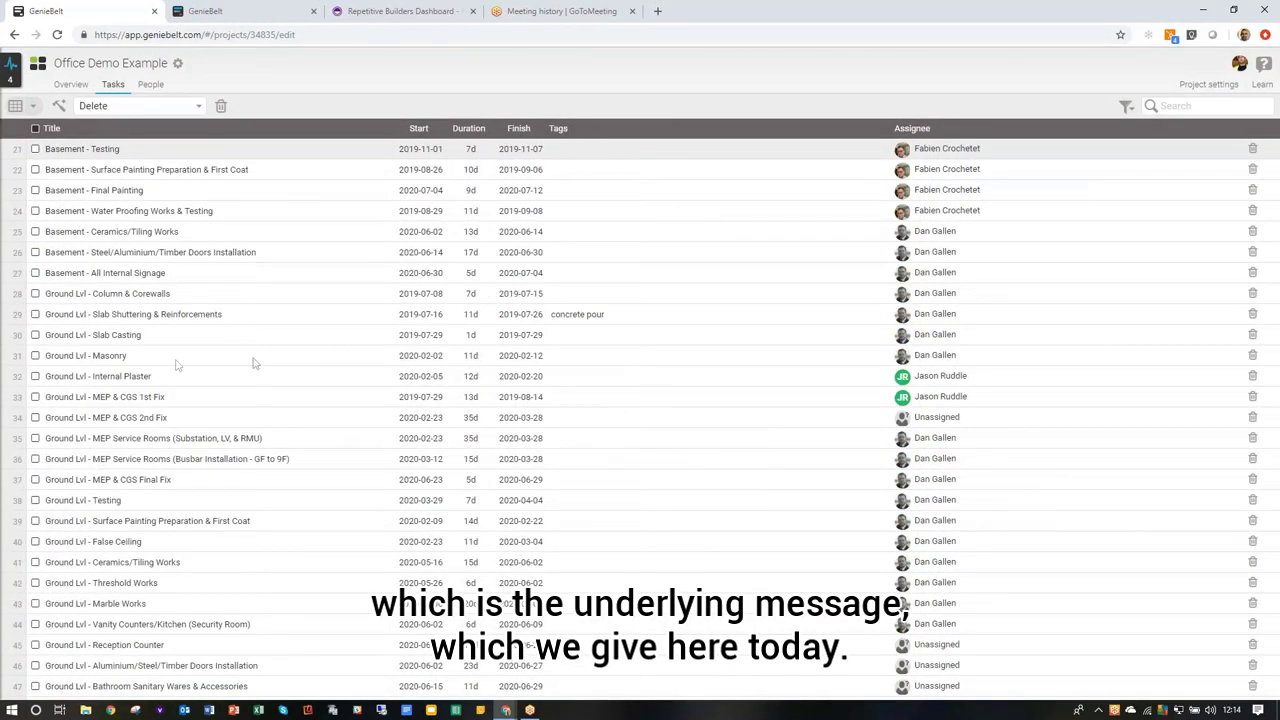
pyautogui.scroll(-1, 324, 362)
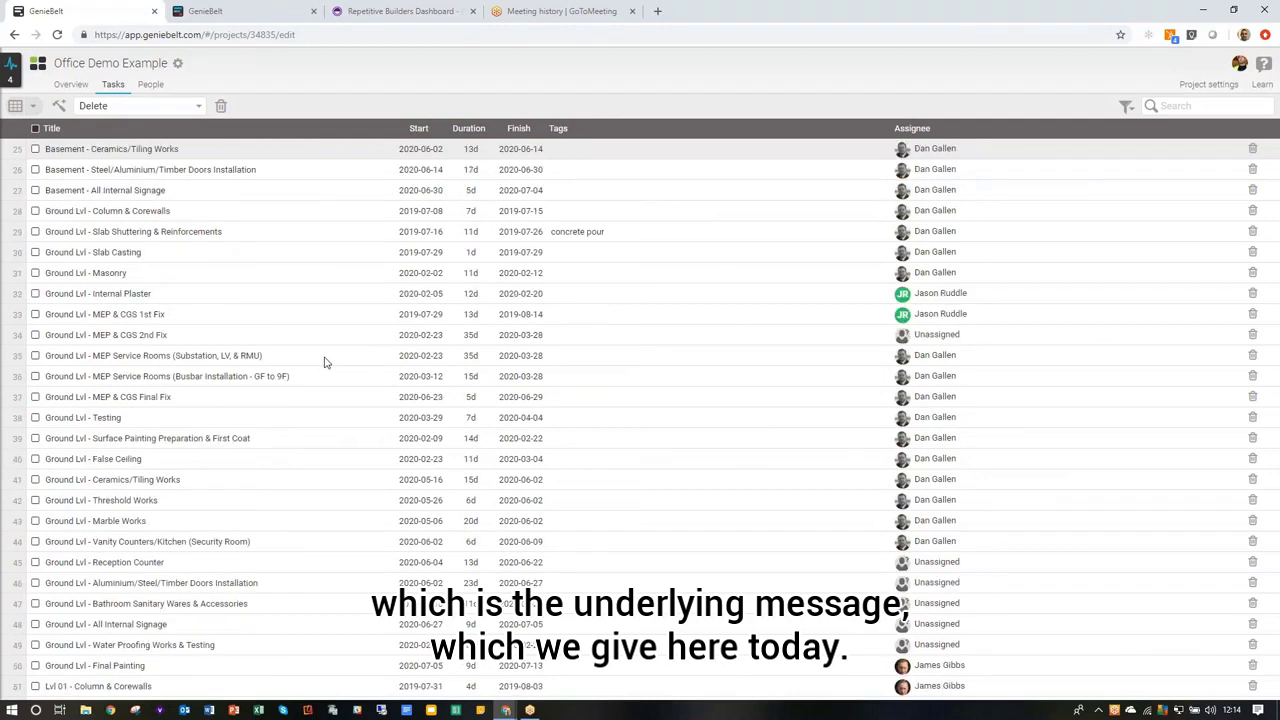
pyautogui.scroll(-1, 324, 362)
pyautogui.click(35, 480)
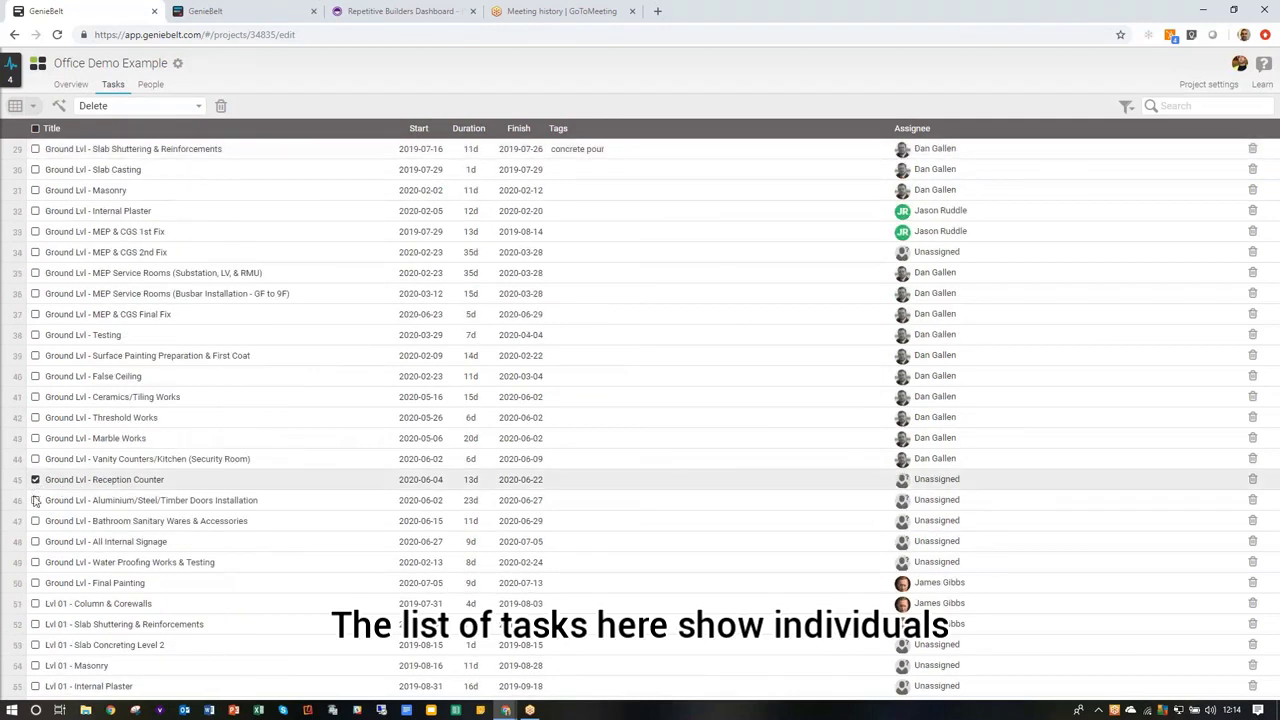
pyautogui.click(35, 500)
pyautogui.click(35, 521)
pyautogui.click(36, 542)
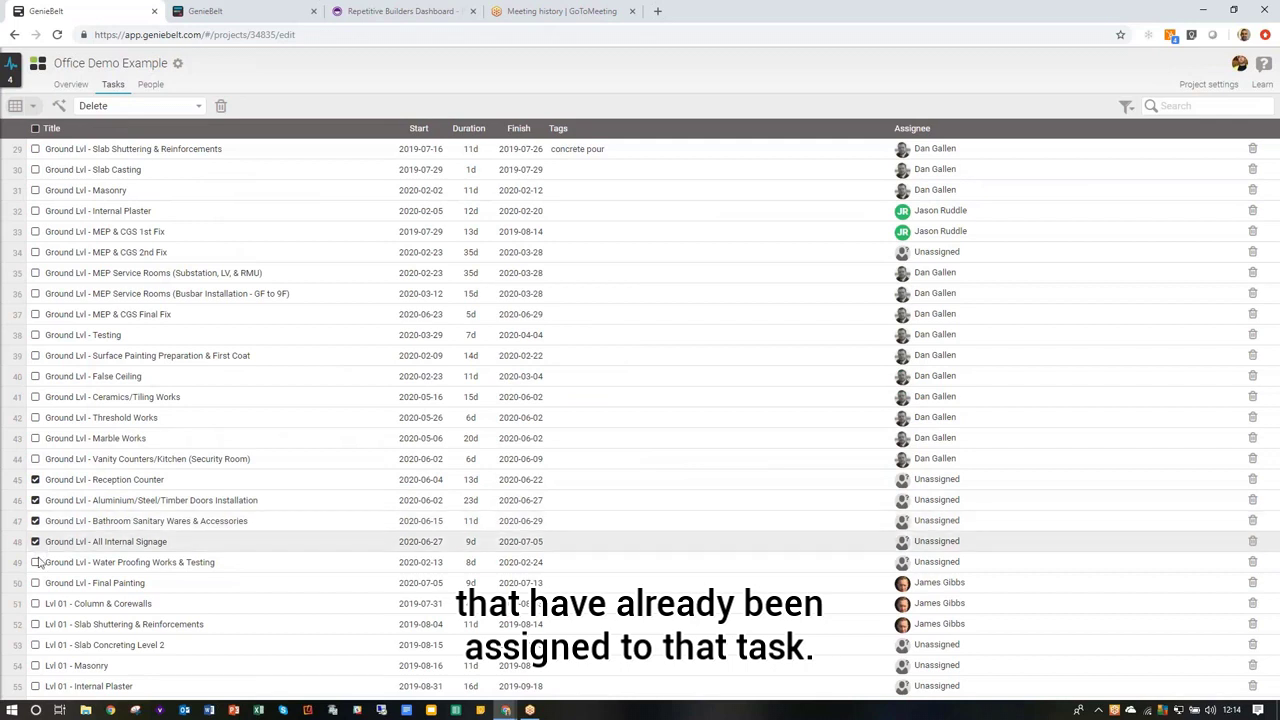
pyautogui.click(35, 562)
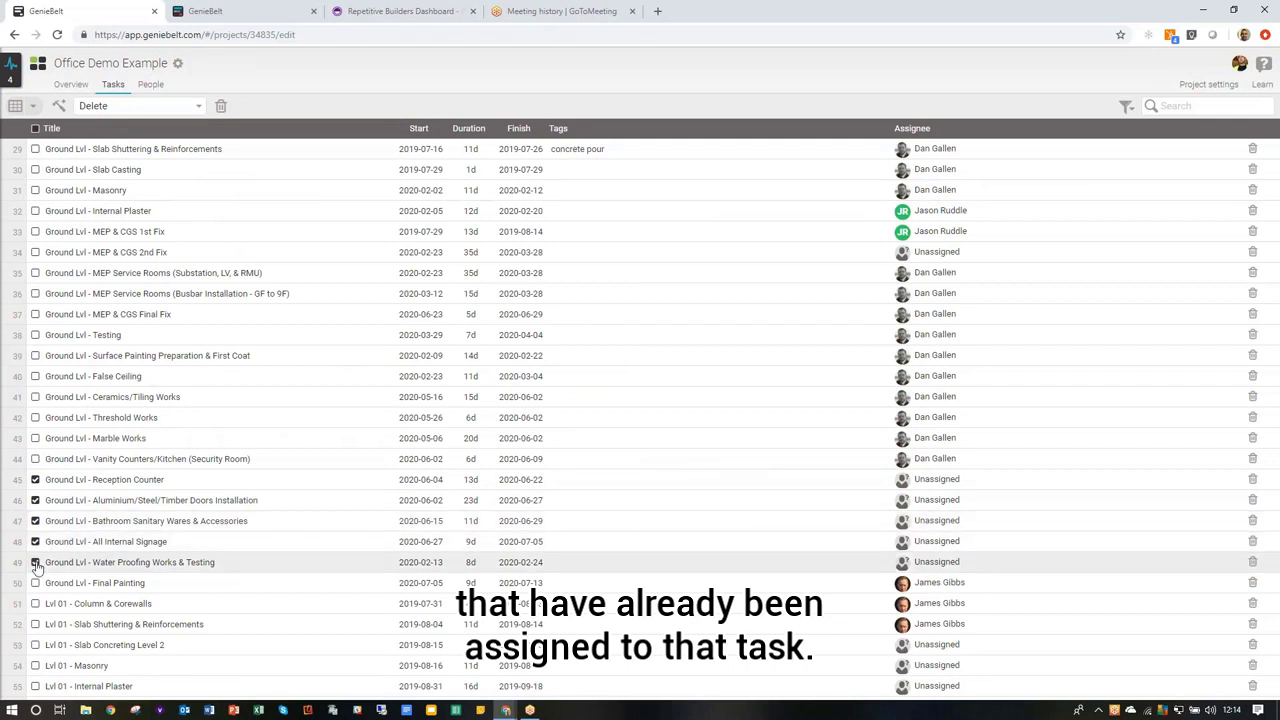
pyautogui.click(200, 107)
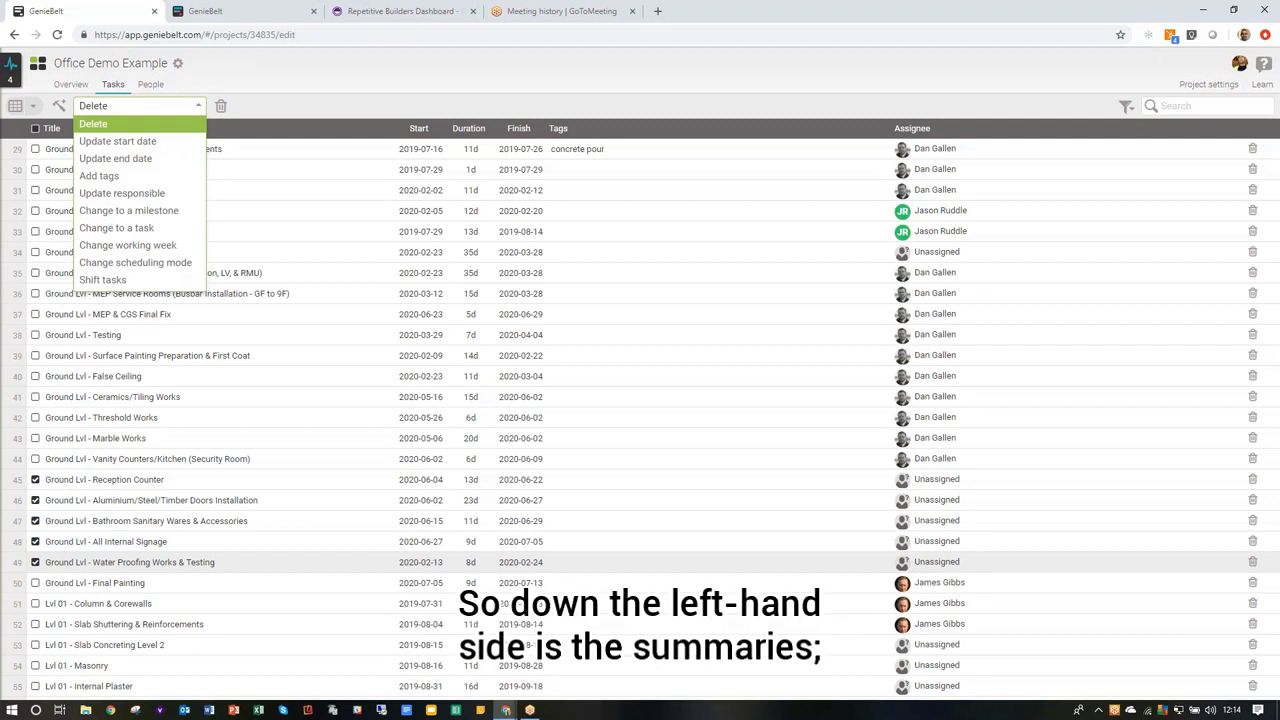
pyautogui.click(137, 194)
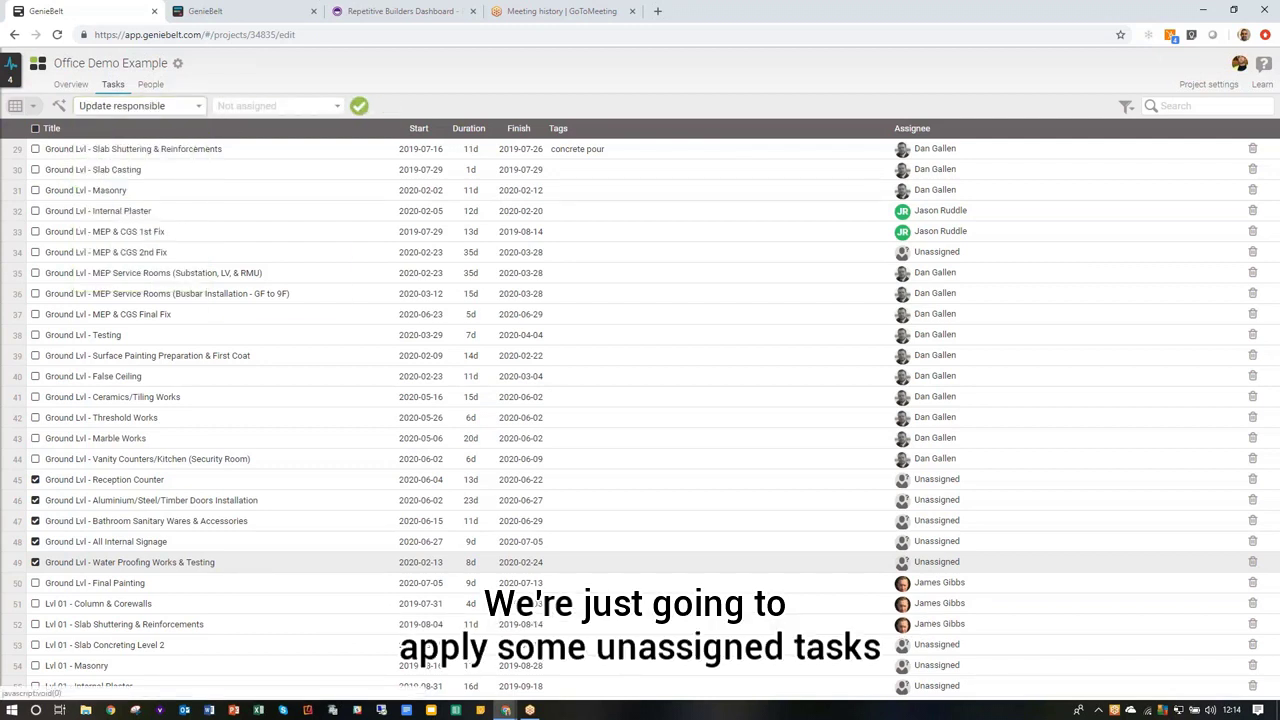
pyautogui.click(250, 106)
pyautogui.write('fab')
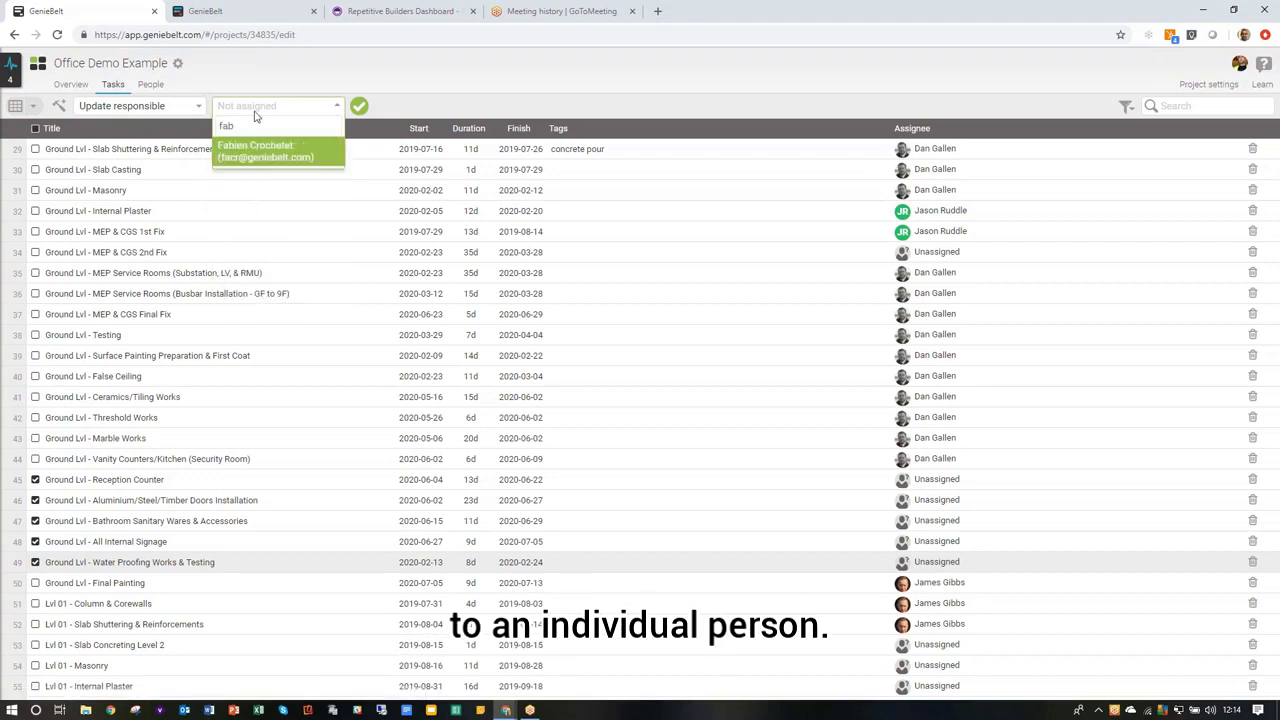
pyautogui.click(272, 152)
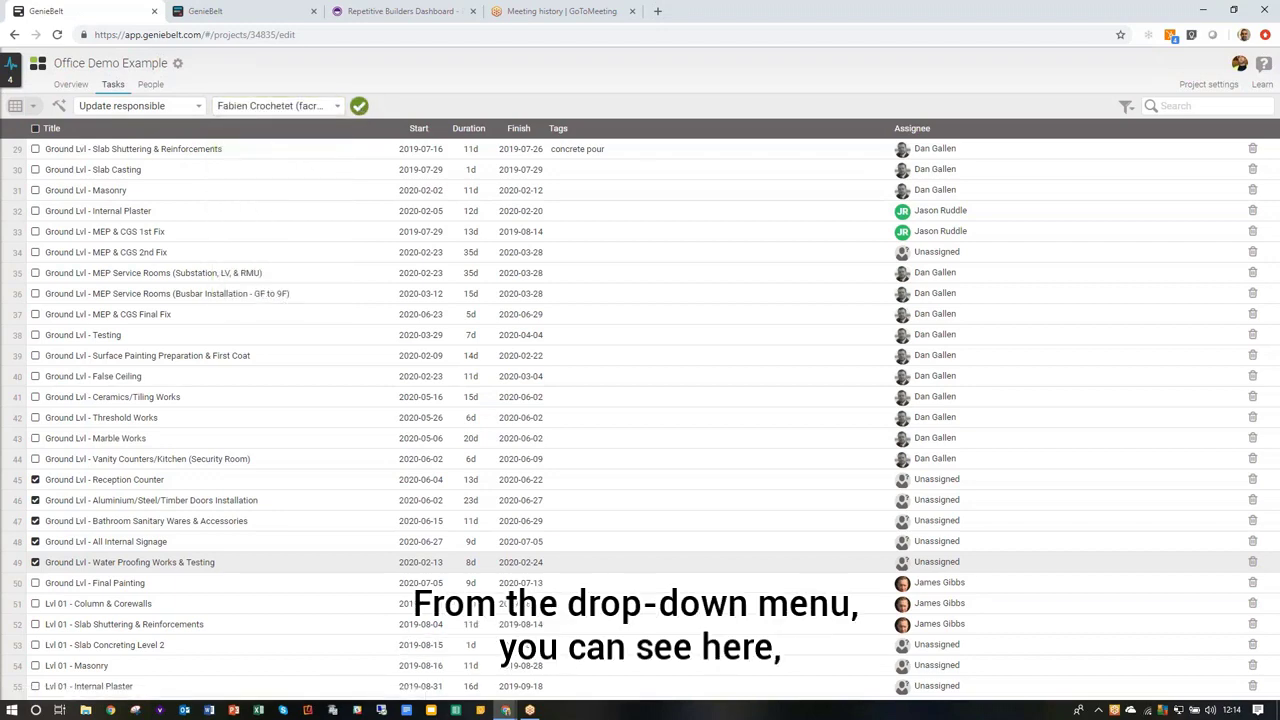
pyautogui.click(359, 106)
pyautogui.click(696, 175)
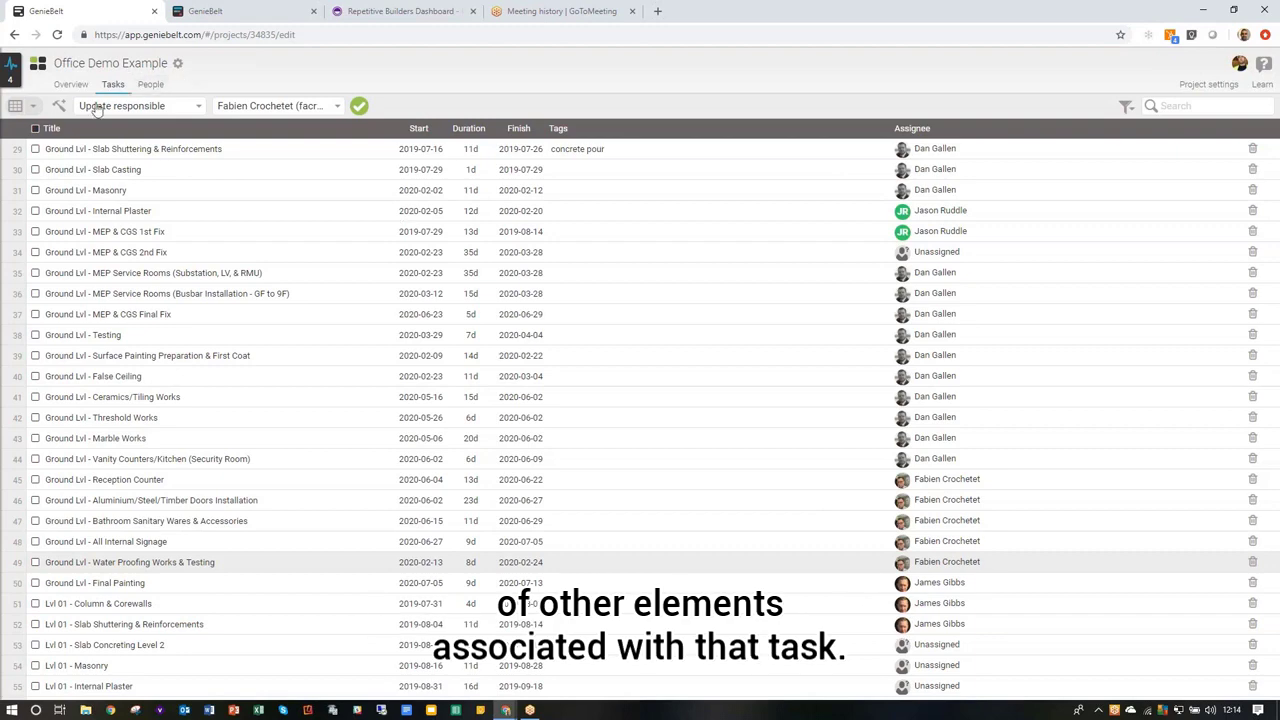
# - Switch the project's tasks back to the Gantt chart view
pyautogui.click(33, 105)
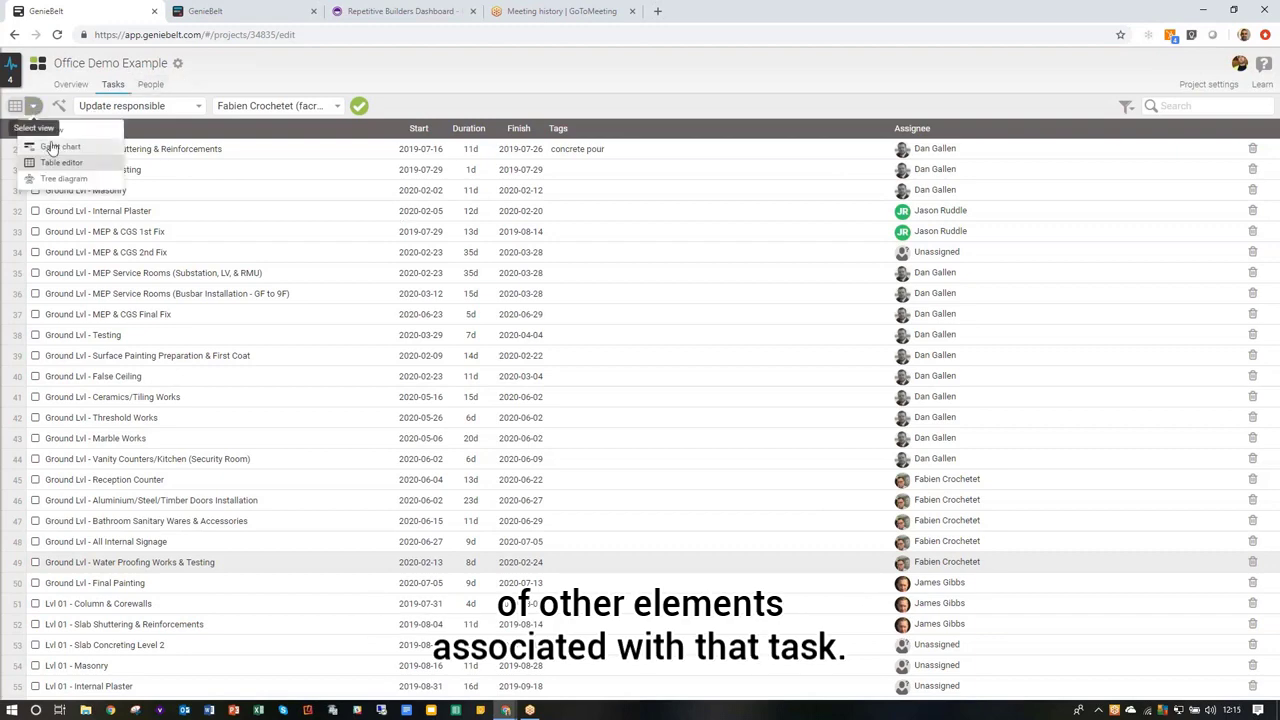
pyautogui.click(52, 147)
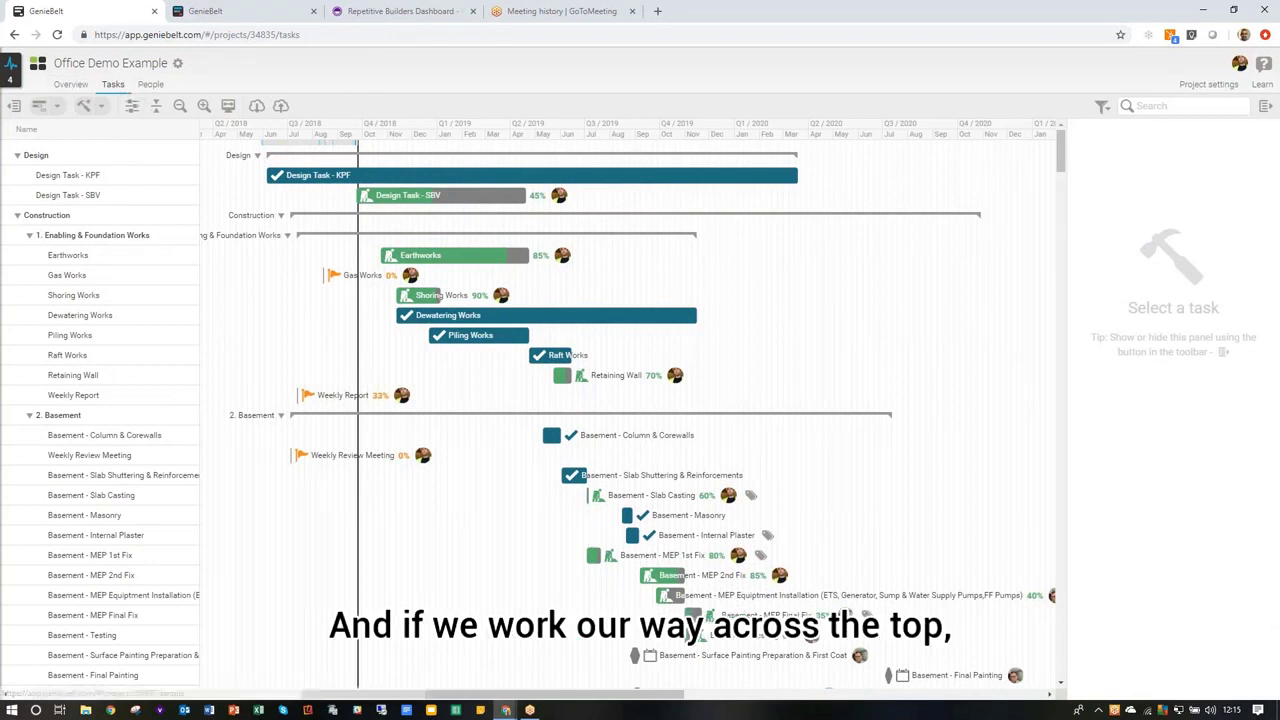
# - Examine the project's People page, its teams and the Invite people form, without inviting anyone
pyautogui.click(149, 86)
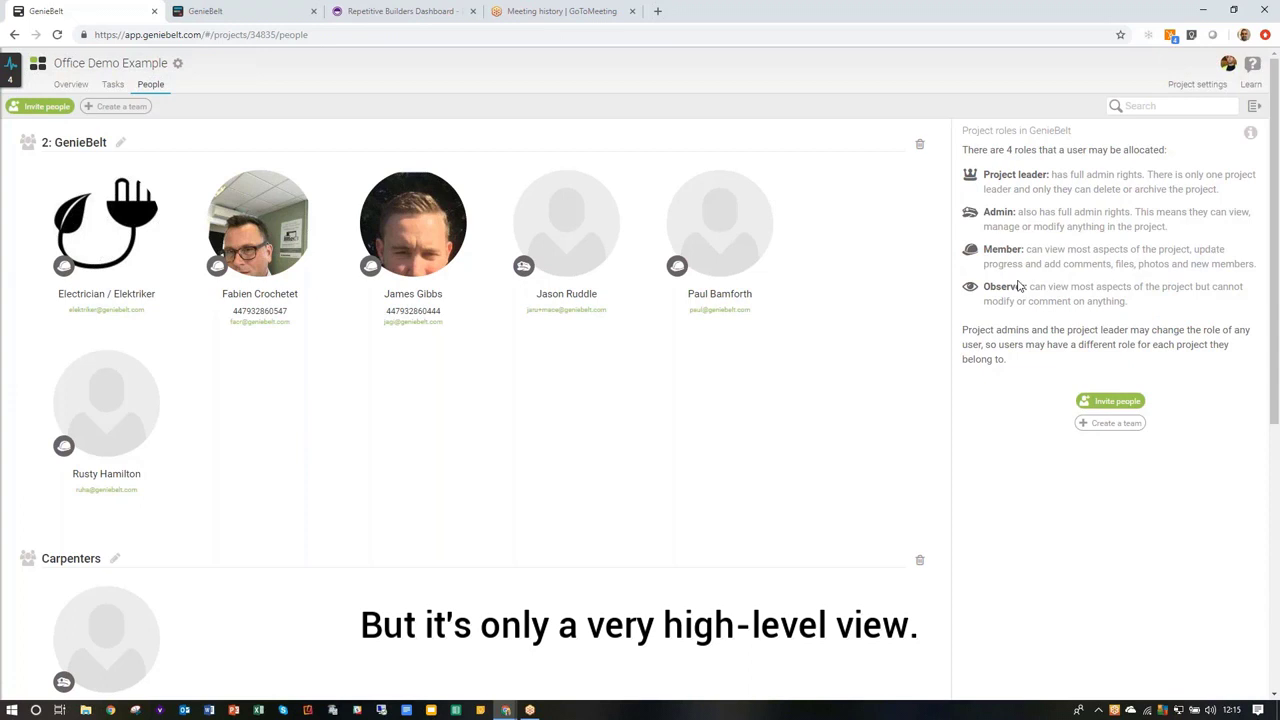
pyautogui.click(40, 106)
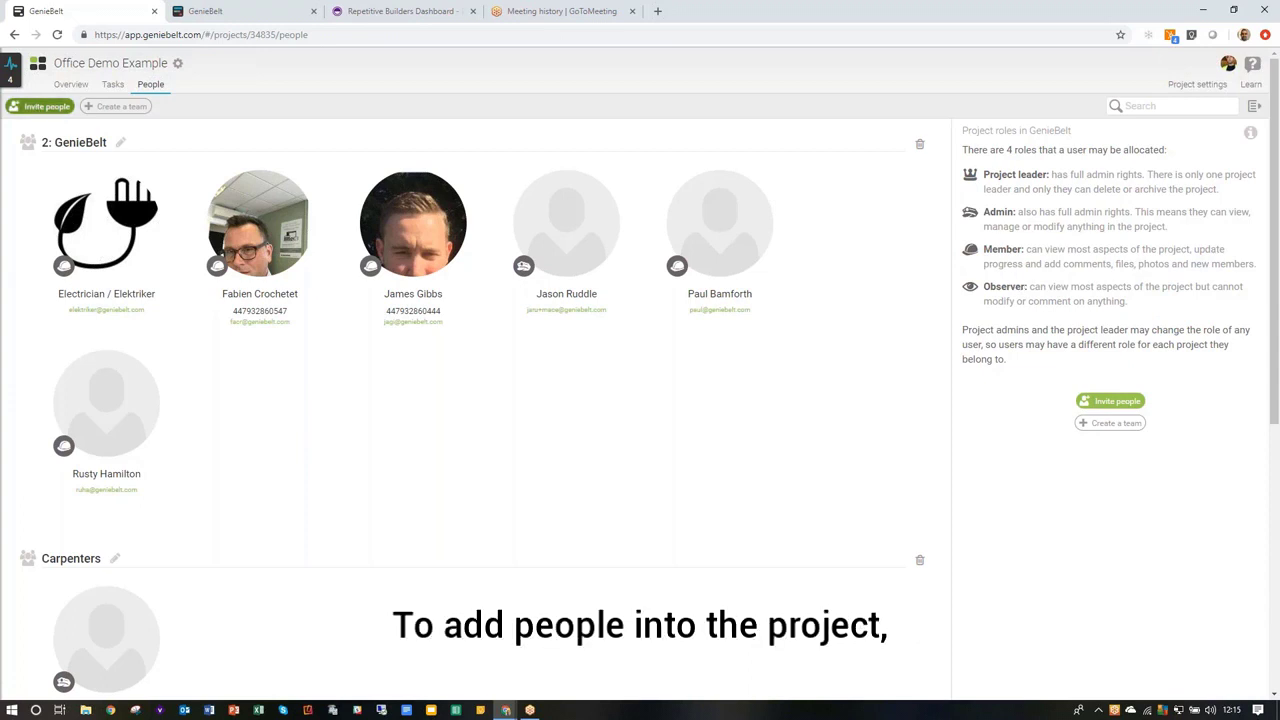
pyautogui.click(521, 173)
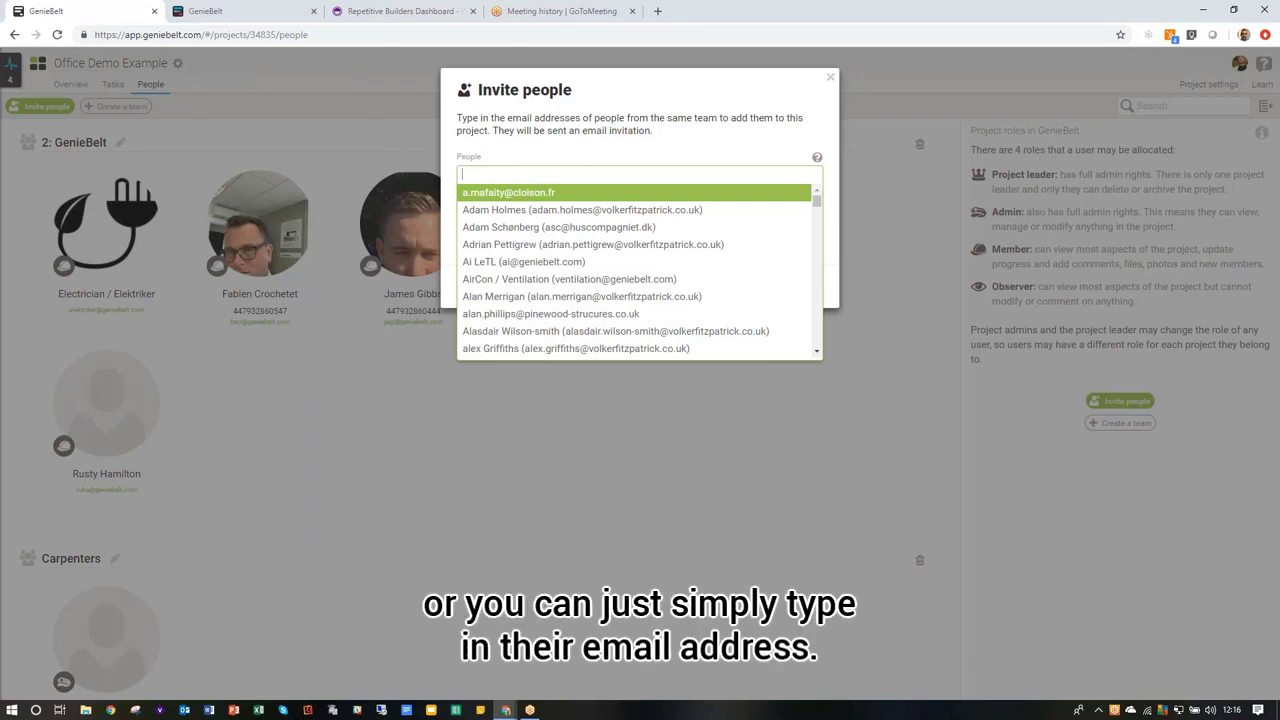
pyautogui.click(837, 85)
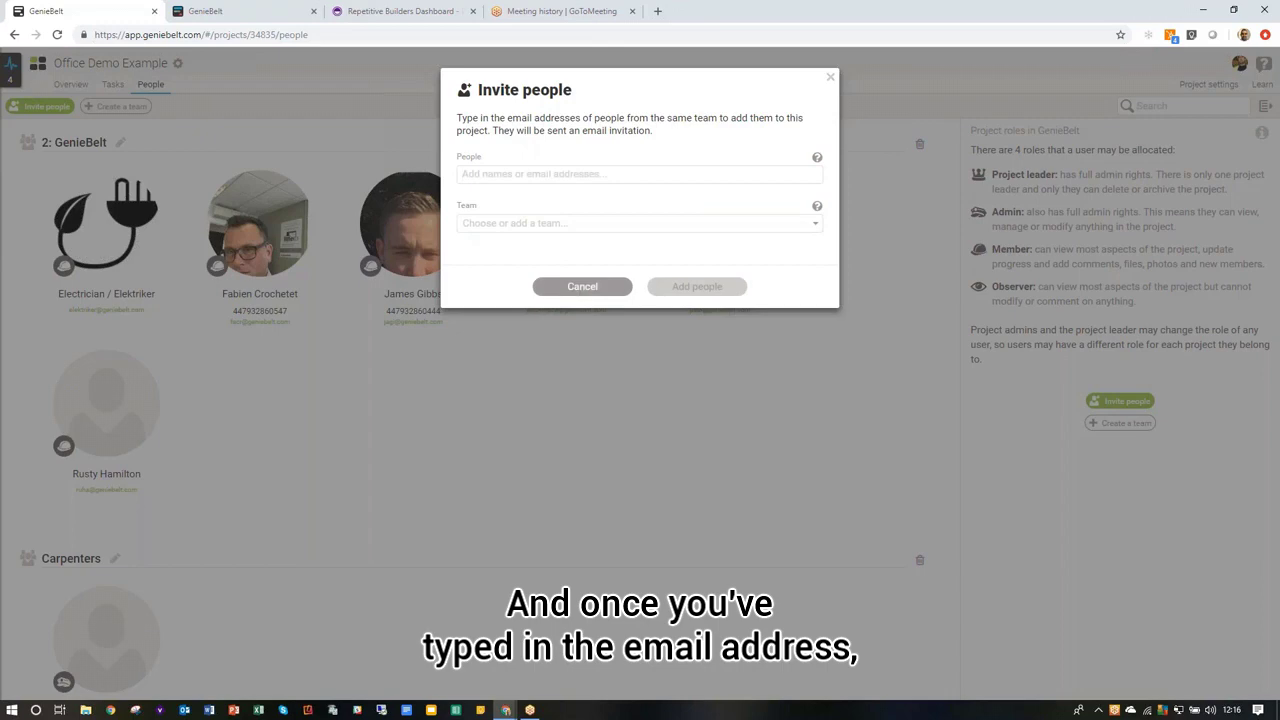
pyautogui.click(582, 286)
pyautogui.scroll(-1, 45, 502)
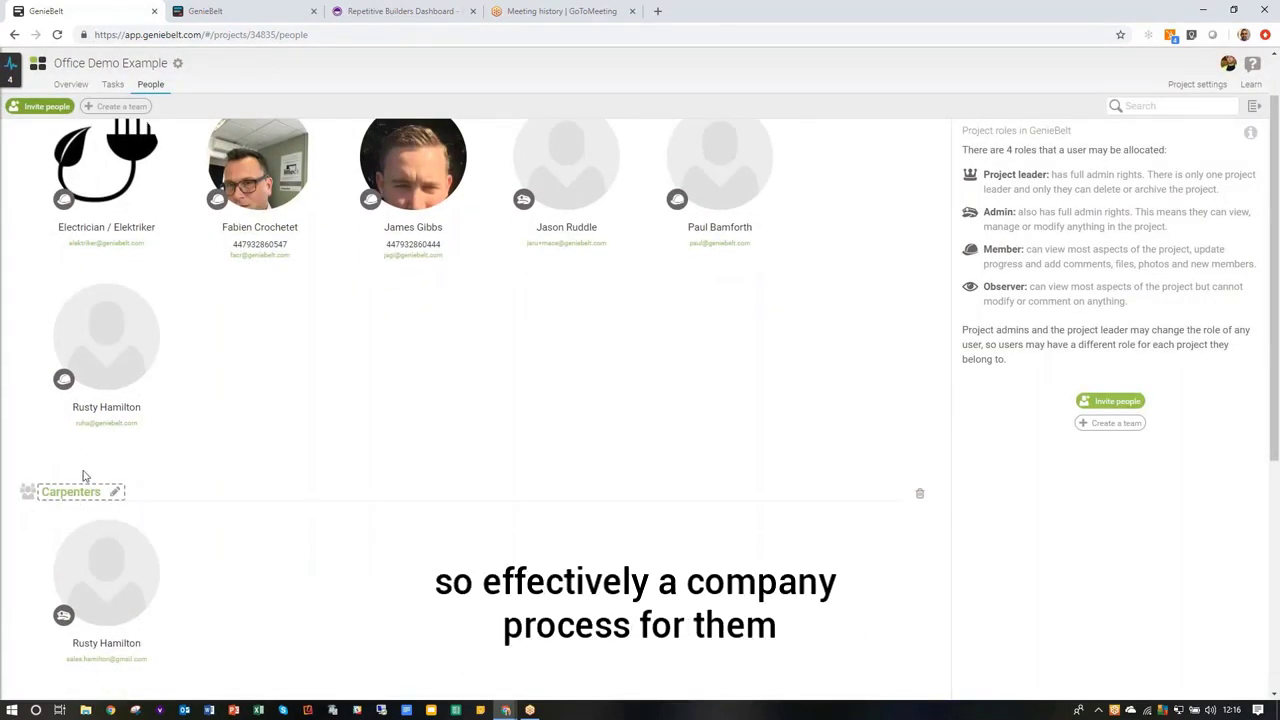
# - Review the project settings page, including the project's name, reference, address and cover photo
pyautogui.click(113, 85)
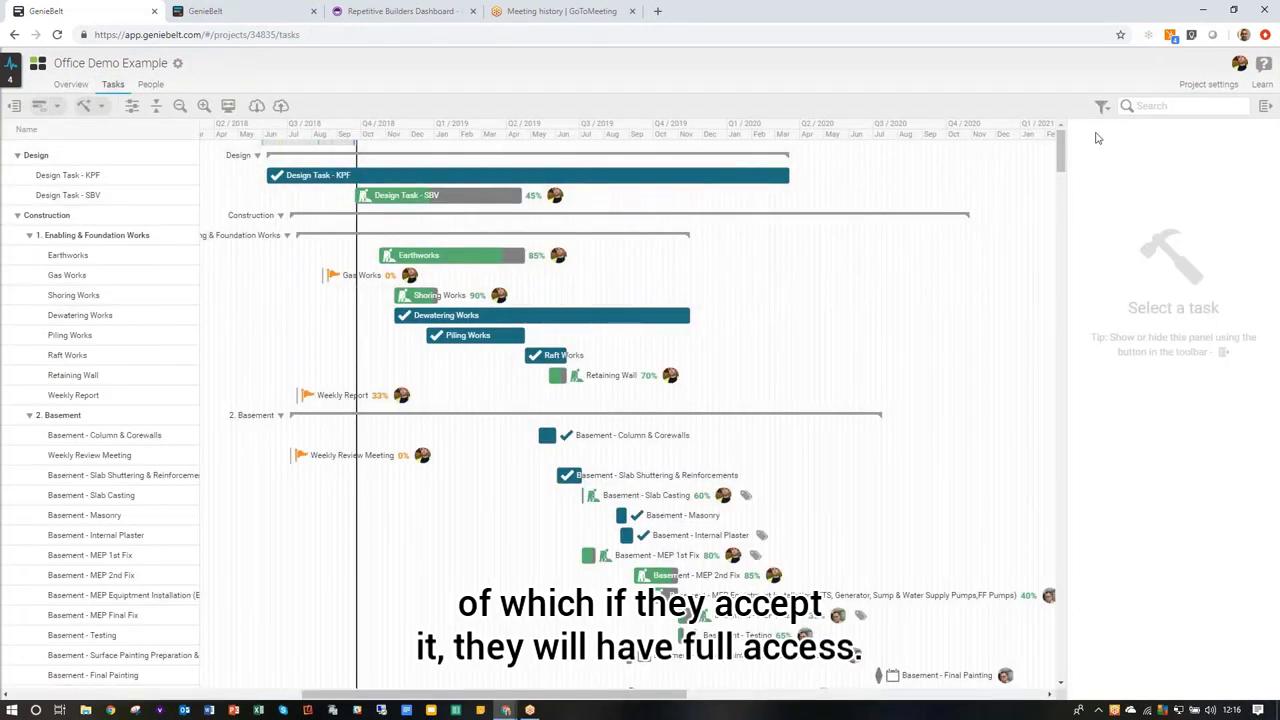
pyautogui.click(1230, 87)
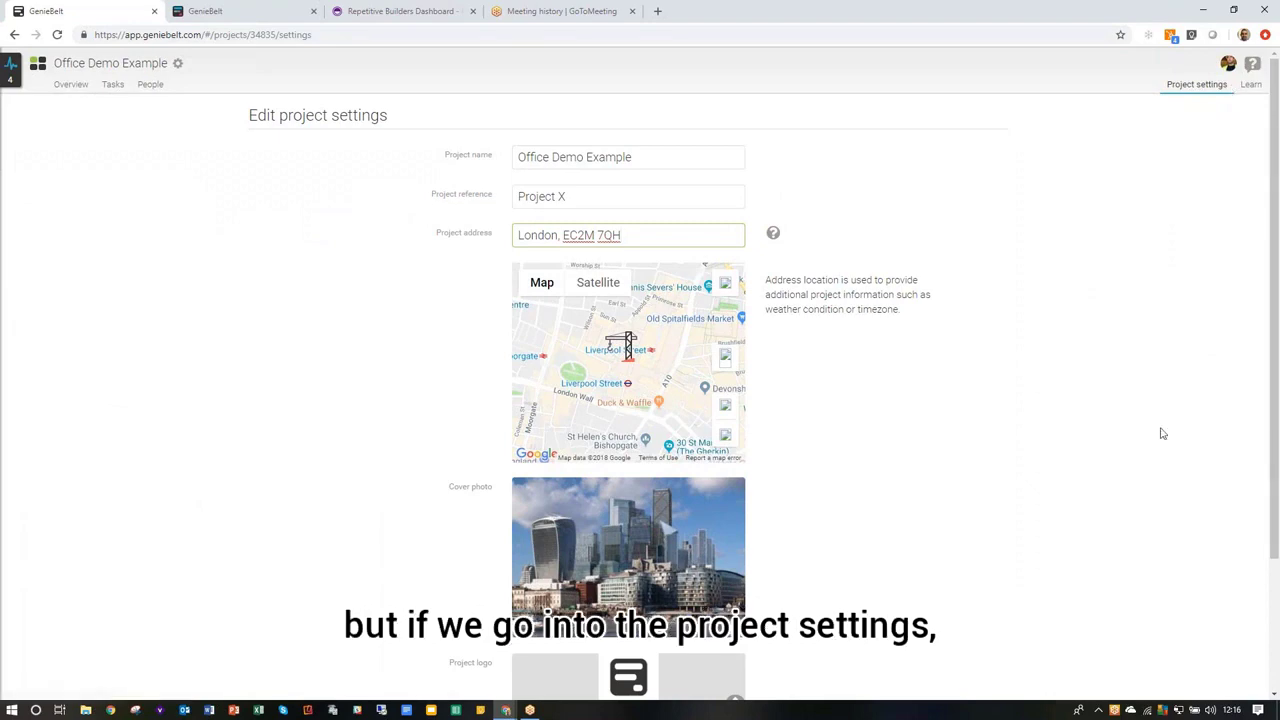
pyautogui.scroll(-1, 1010, 423)
pyautogui.scroll(-2, 1008, 421)
pyautogui.scroll(2, 1010, 420)
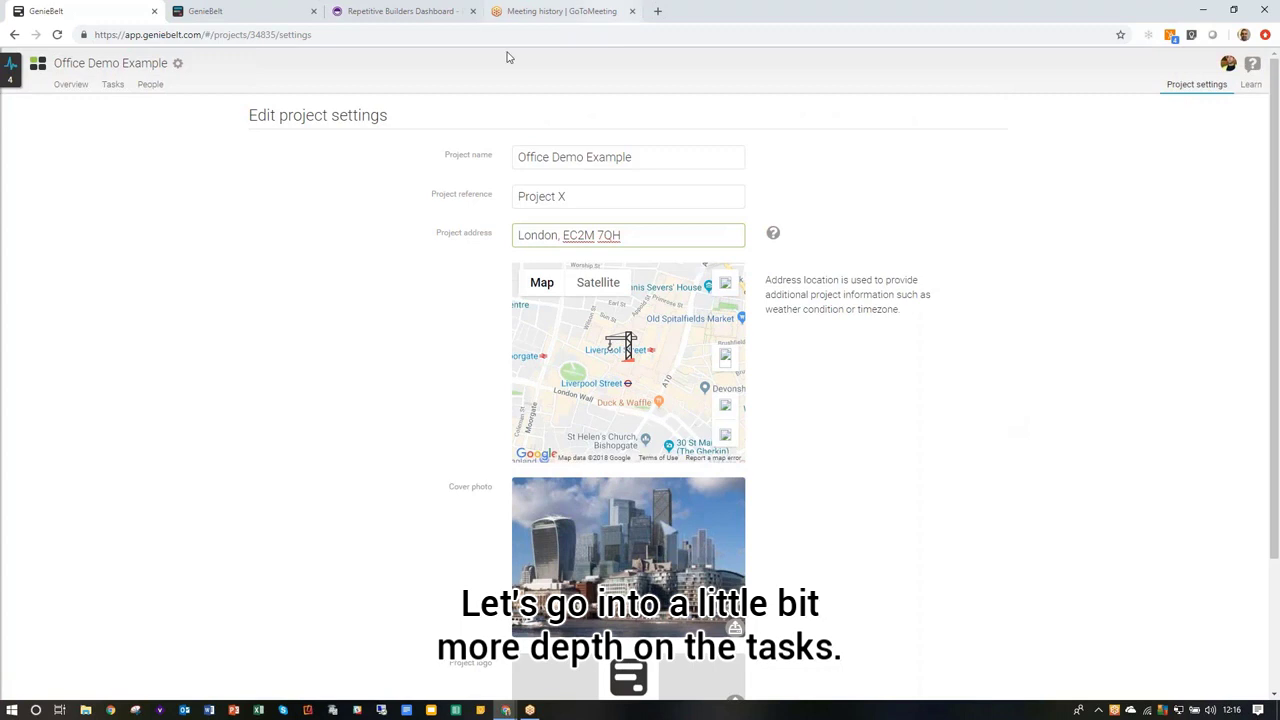
# - Open the Earthworks task for editing from the project's tasks and examine its additional options, scheduling modes and reporting options without changing them
pyautogui.click(113, 86)
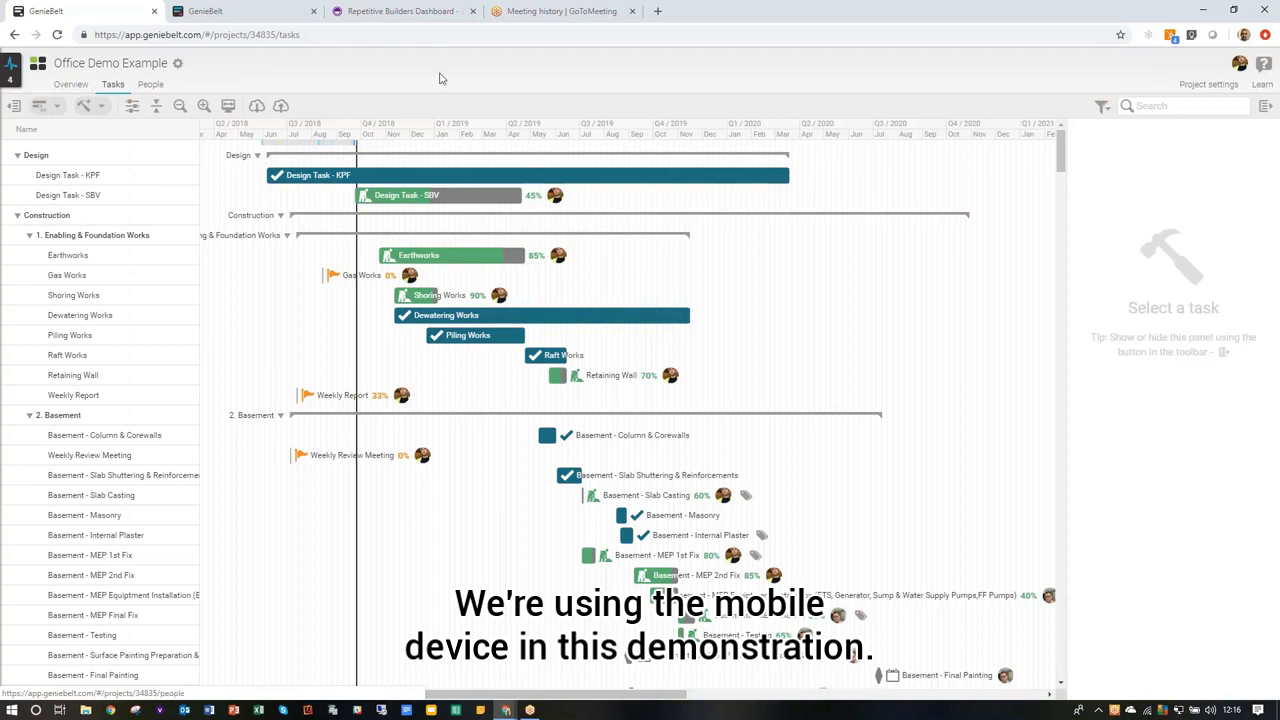
pyautogui.click(447, 259)
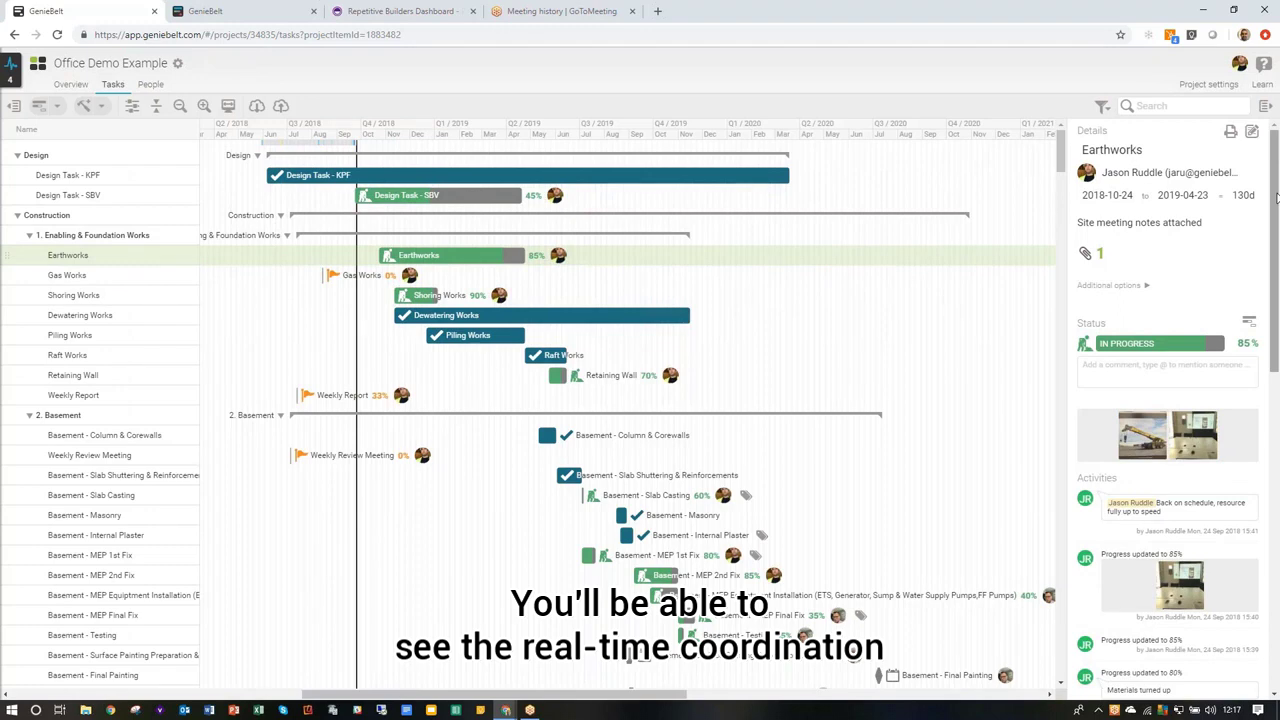
pyautogui.click(1252, 133)
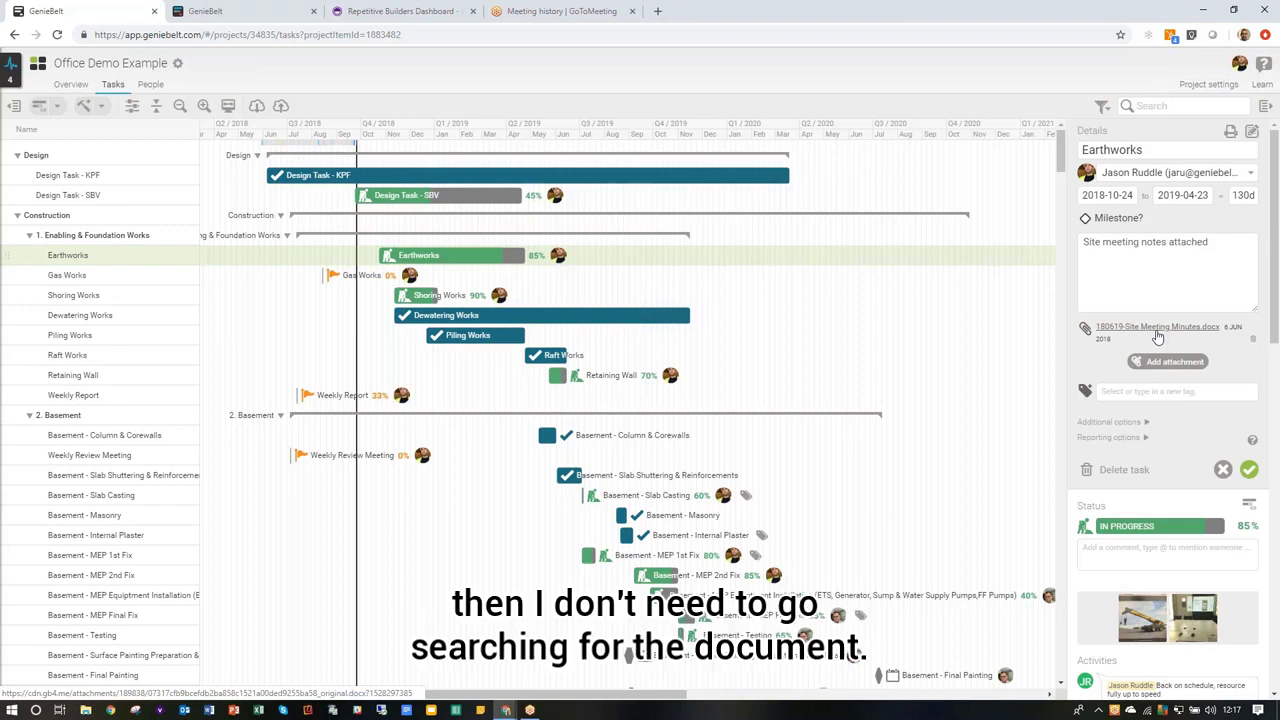
pyautogui.click(1117, 424)
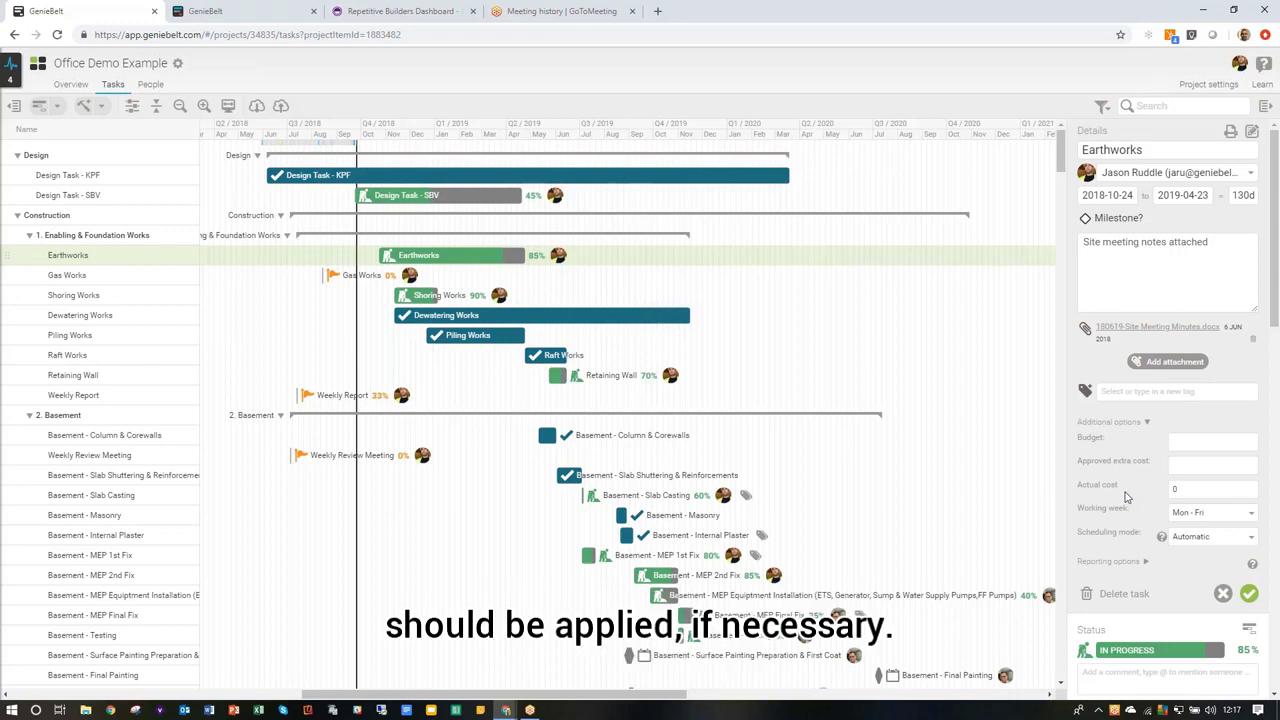
pyautogui.click(1197, 540)
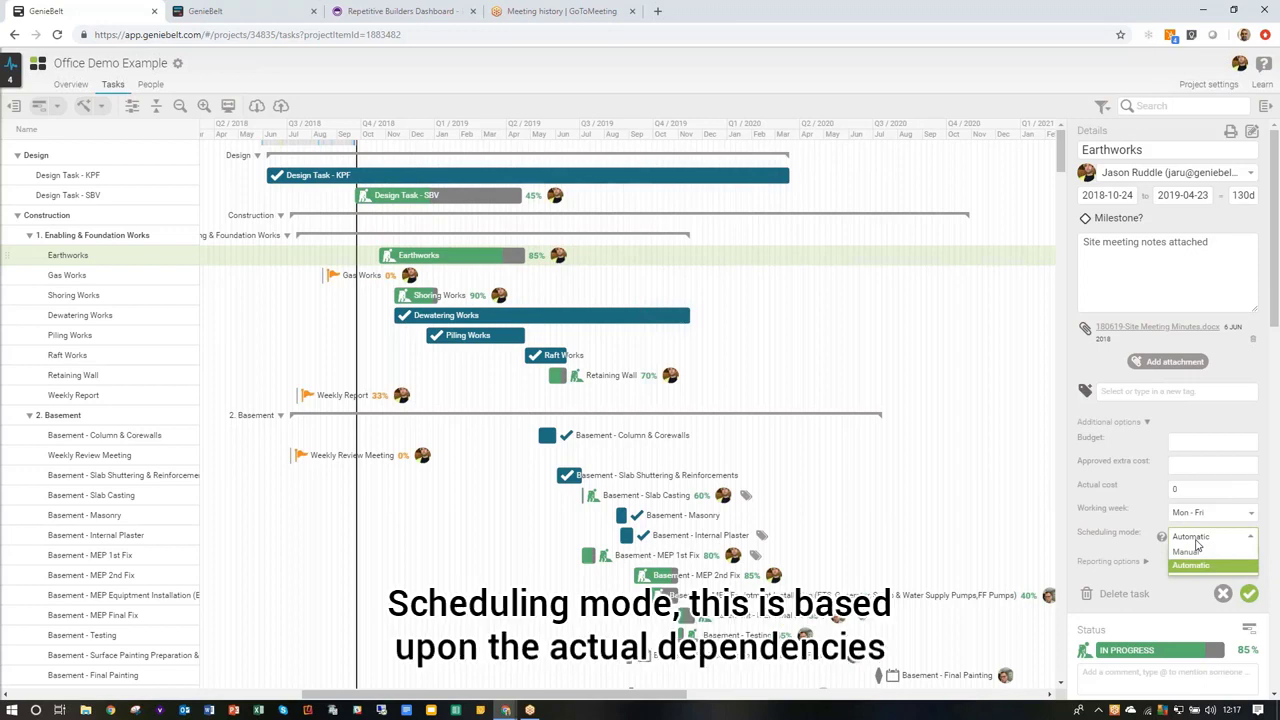
pyautogui.click(1197, 541)
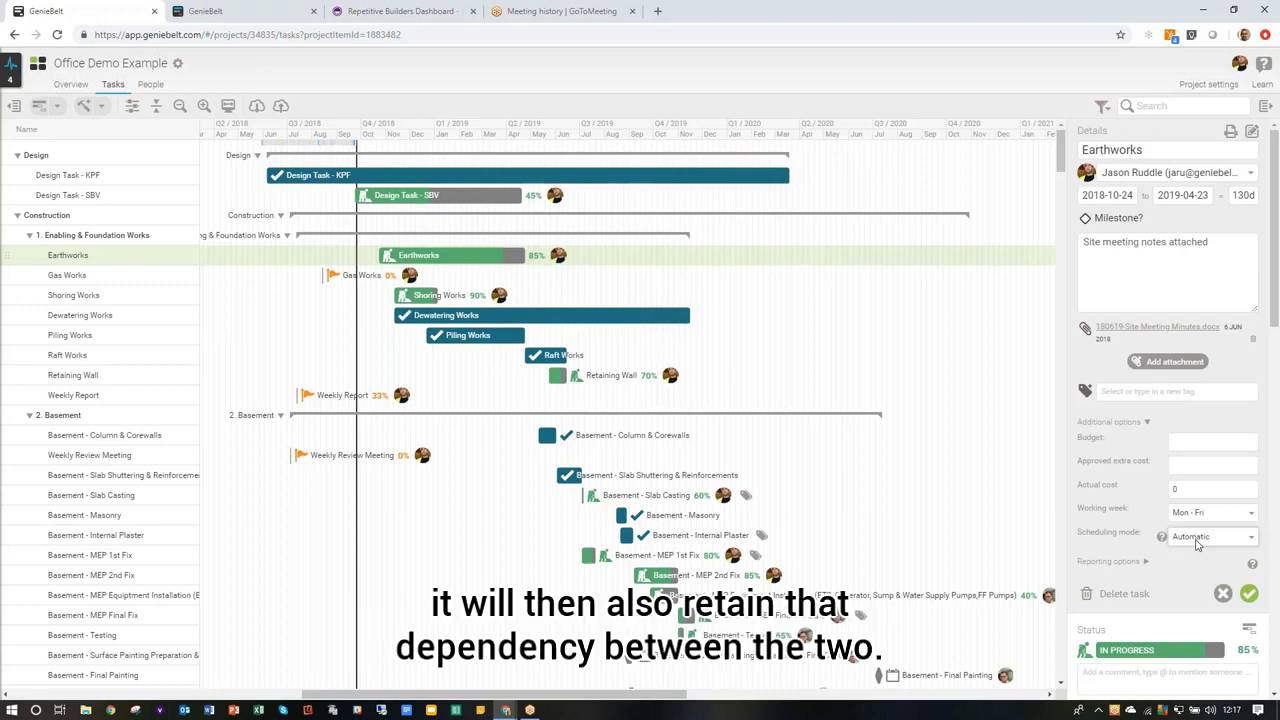
pyautogui.click(1136, 566)
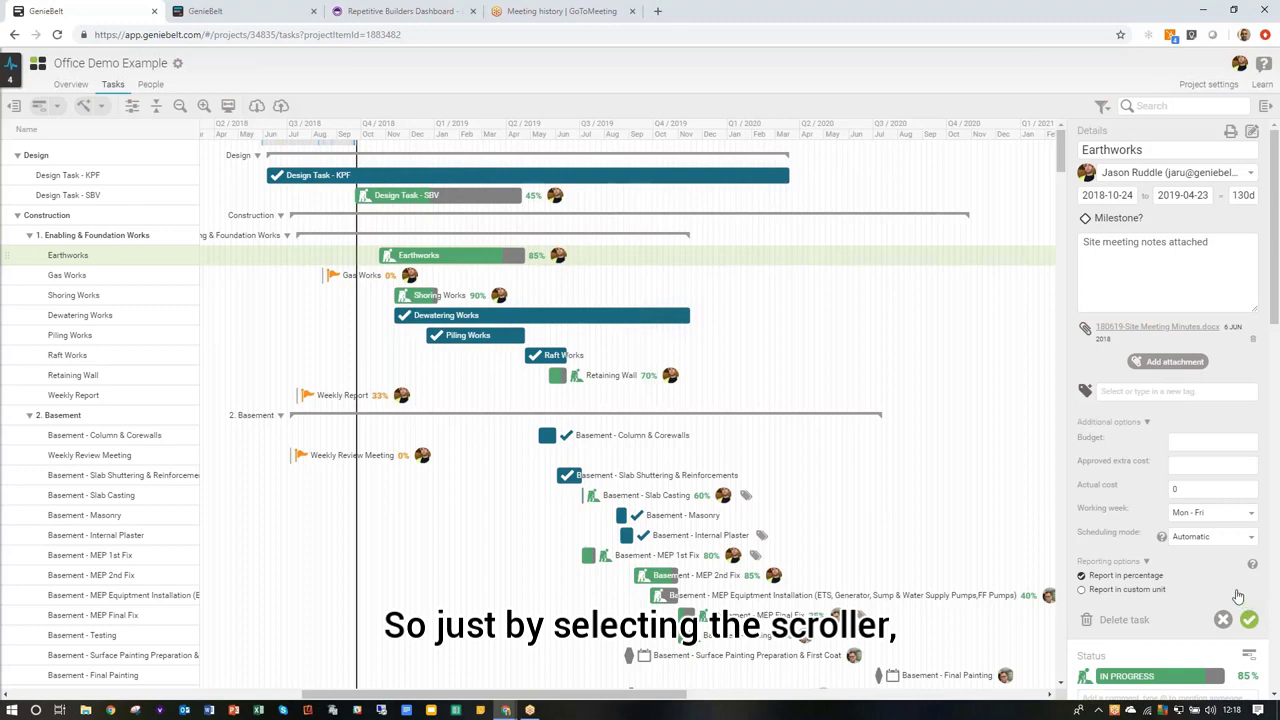
# - Inspect the progress slider and update options in the Earthworks status without submitting an update, and close the task's edit form by saving it
pyautogui.scroll(-2, 1237, 596)
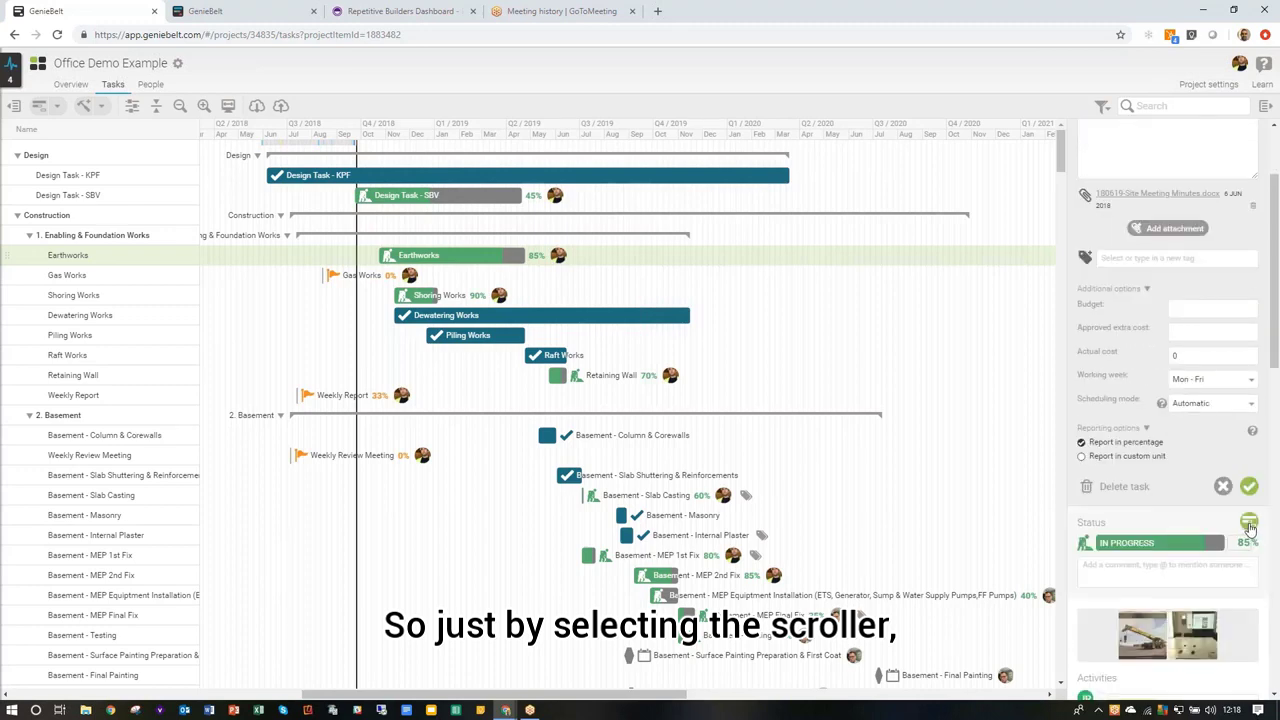
pyautogui.click(1249, 522)
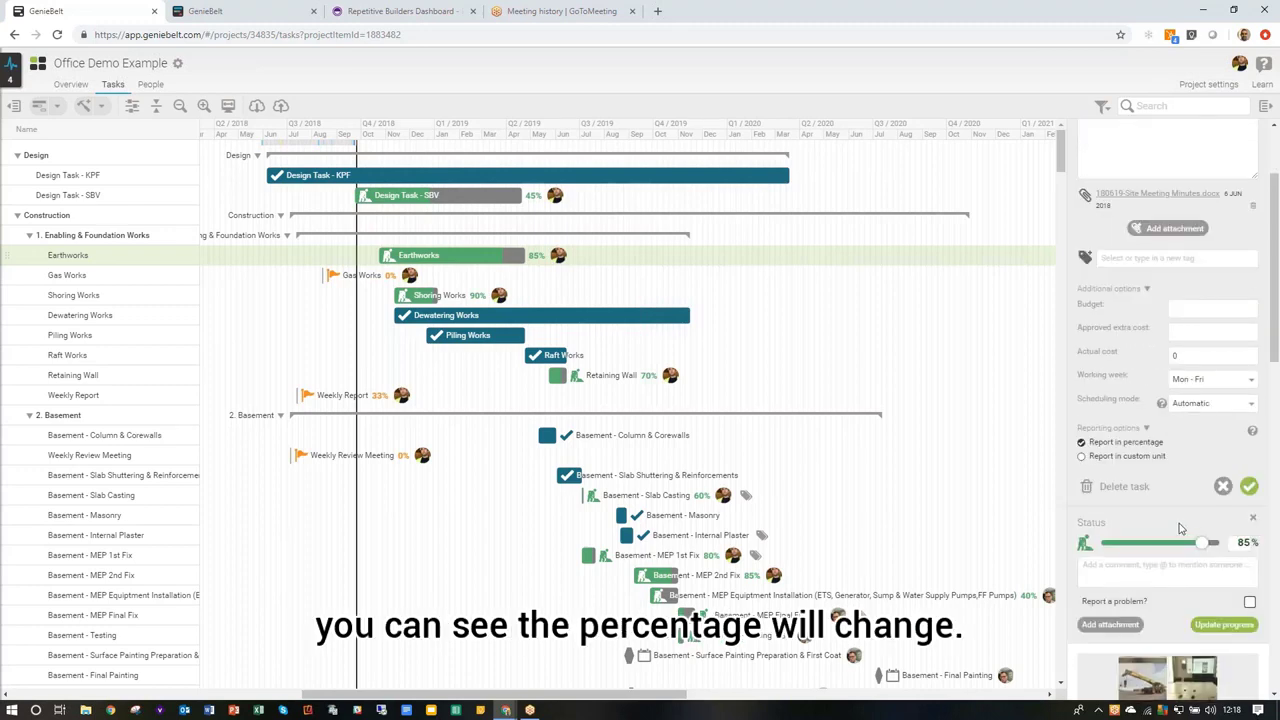
pyautogui.scroll(-1, 1180, 528)
pyautogui.moveTo(1203, 477)
pyautogui.mouseDown()
pyautogui.moveTo(1155, 489)
pyautogui.moveTo(1205, 488)
pyautogui.mouseUp()
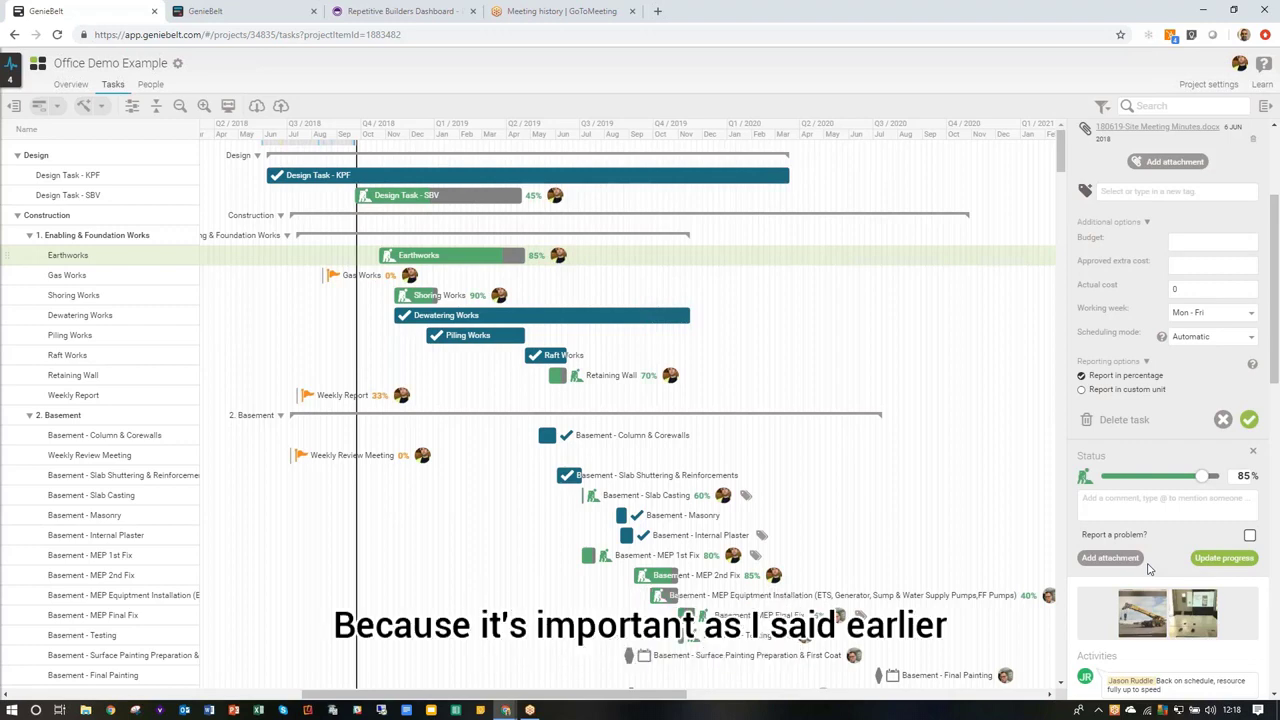
pyautogui.click(1249, 421)
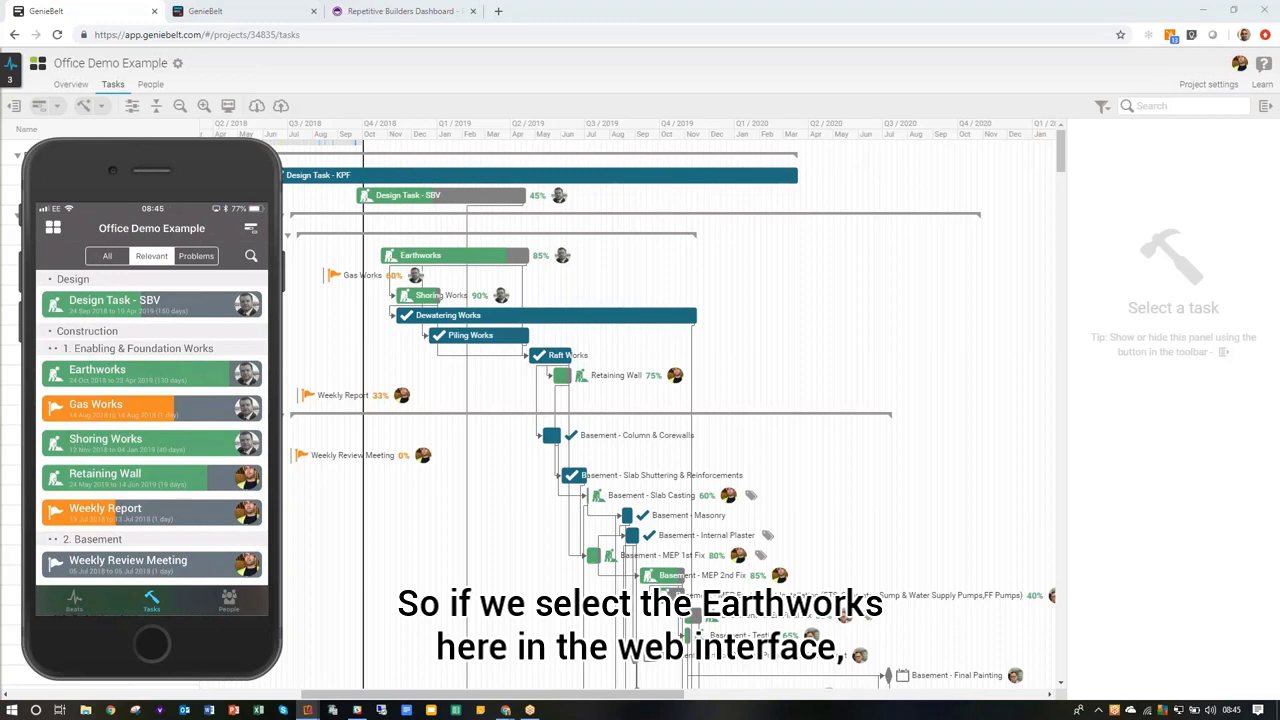
# - Show the Earthworks task details and enter "Photographic evidence" as the comment of its problem update in the phone app
pyautogui.click(455, 257)
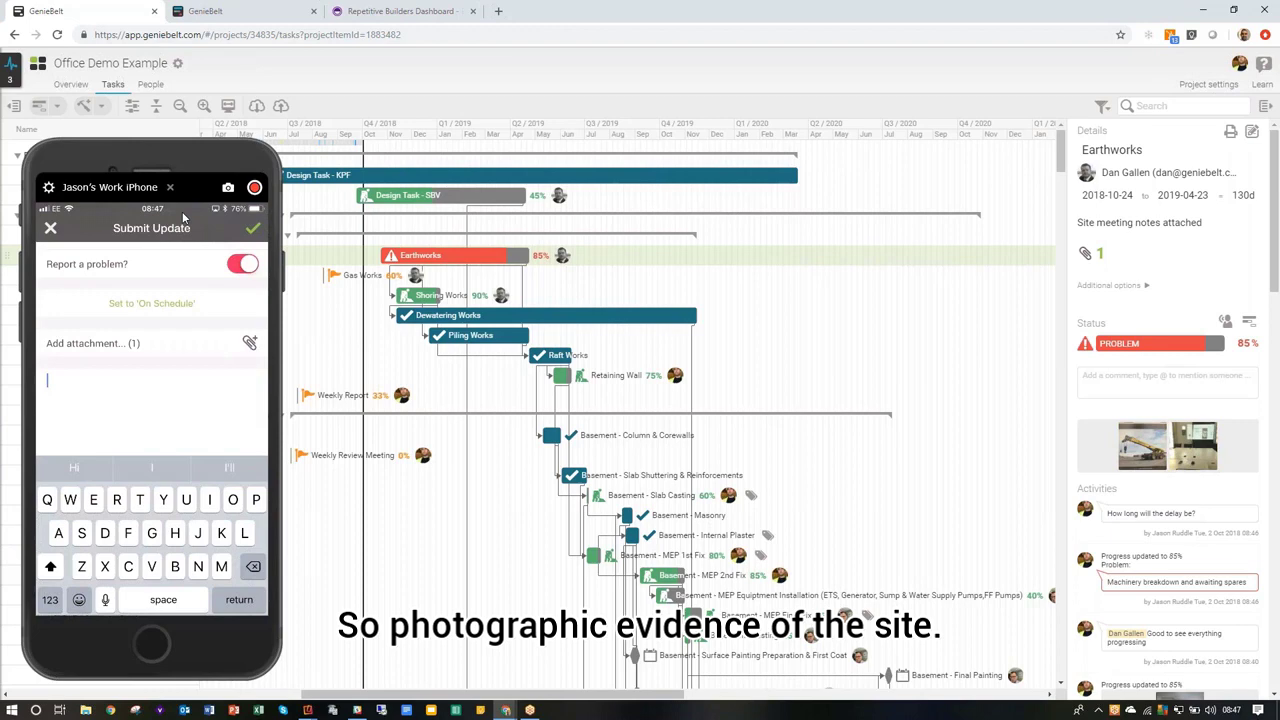
pyautogui.write('Phot')
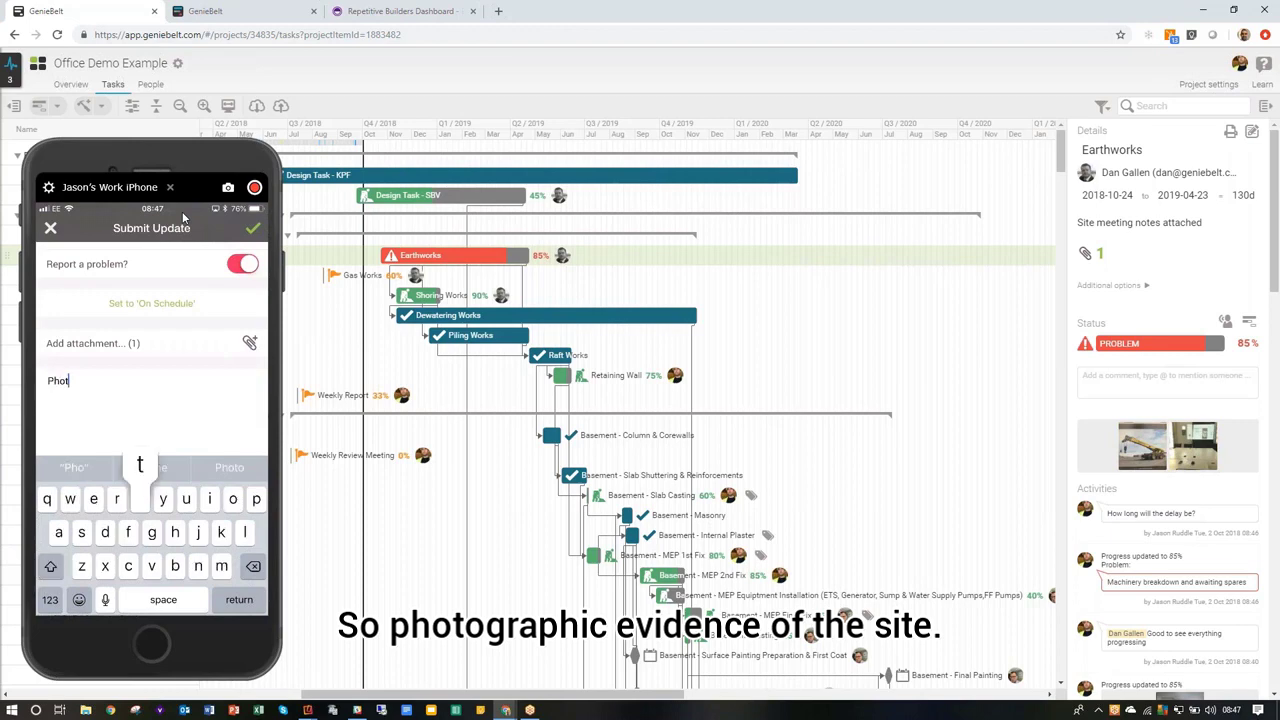
pyautogui.write('ogra')
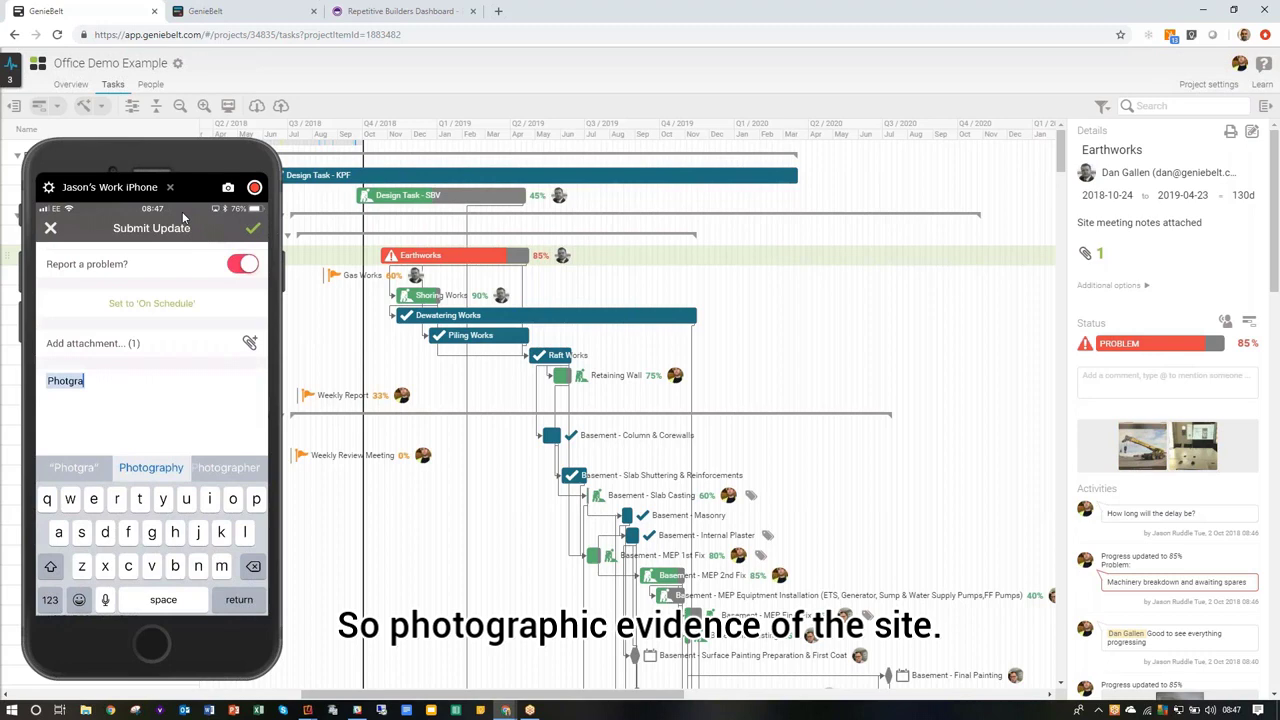
pyautogui.write('phic ')
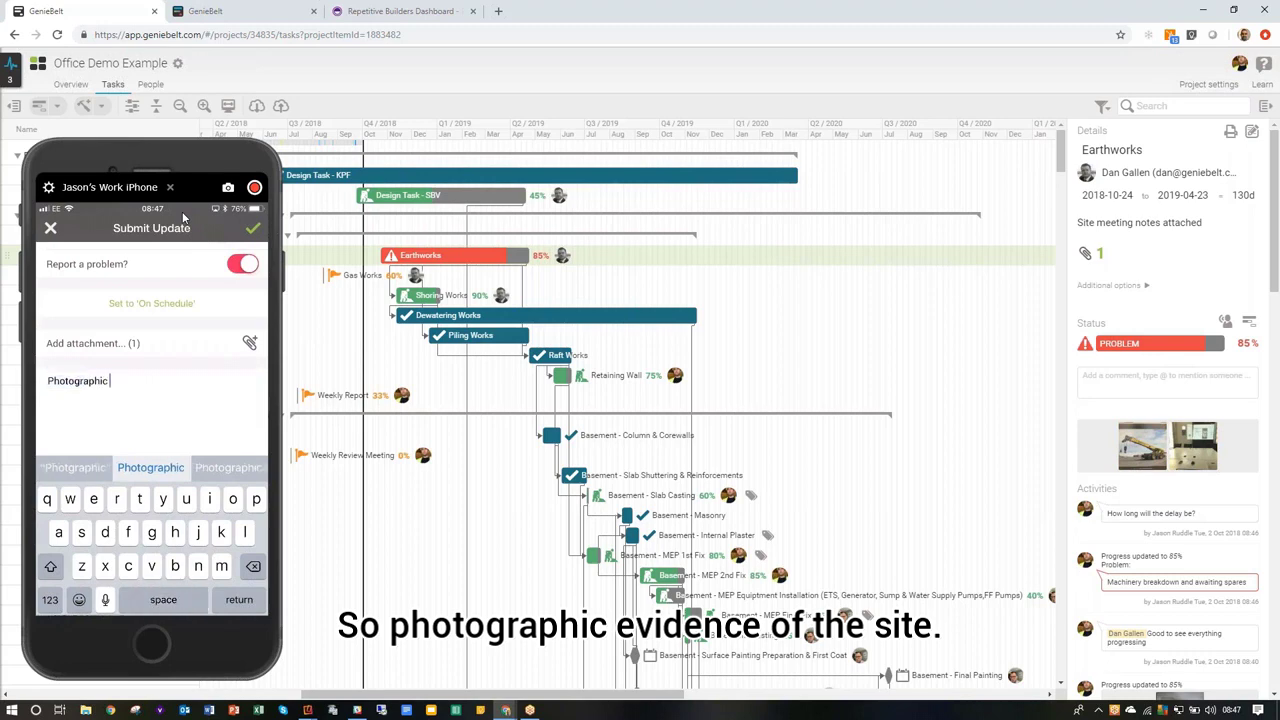
pyautogui.write('e')
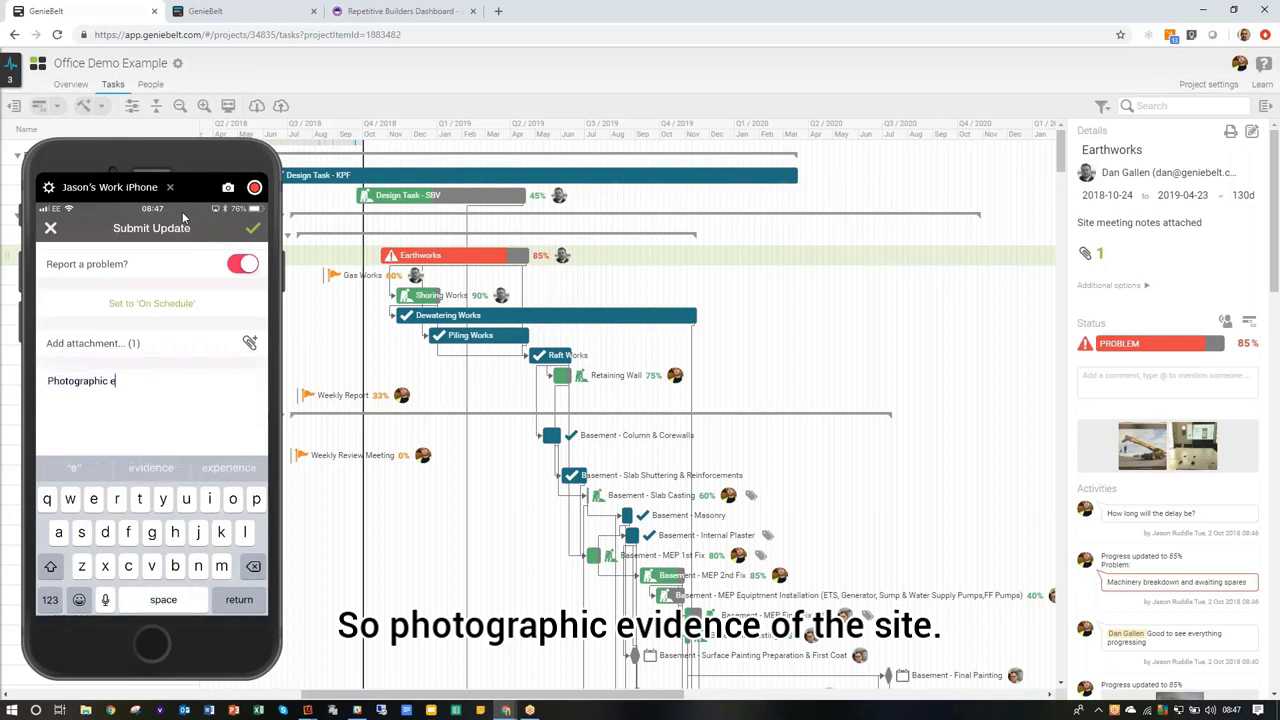
pyautogui.write('vidence')
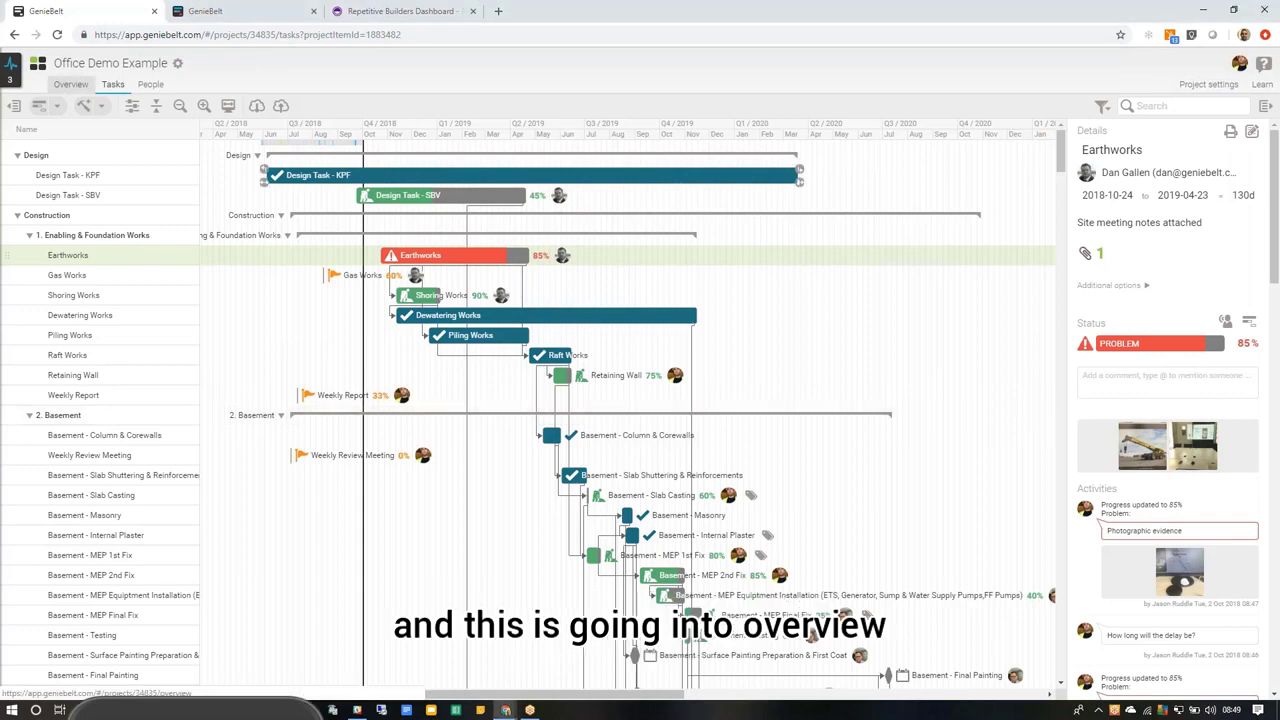
# - Drill down from the project overview into the Earthworks problem task and review its activity history
pyautogui.click(70, 84)
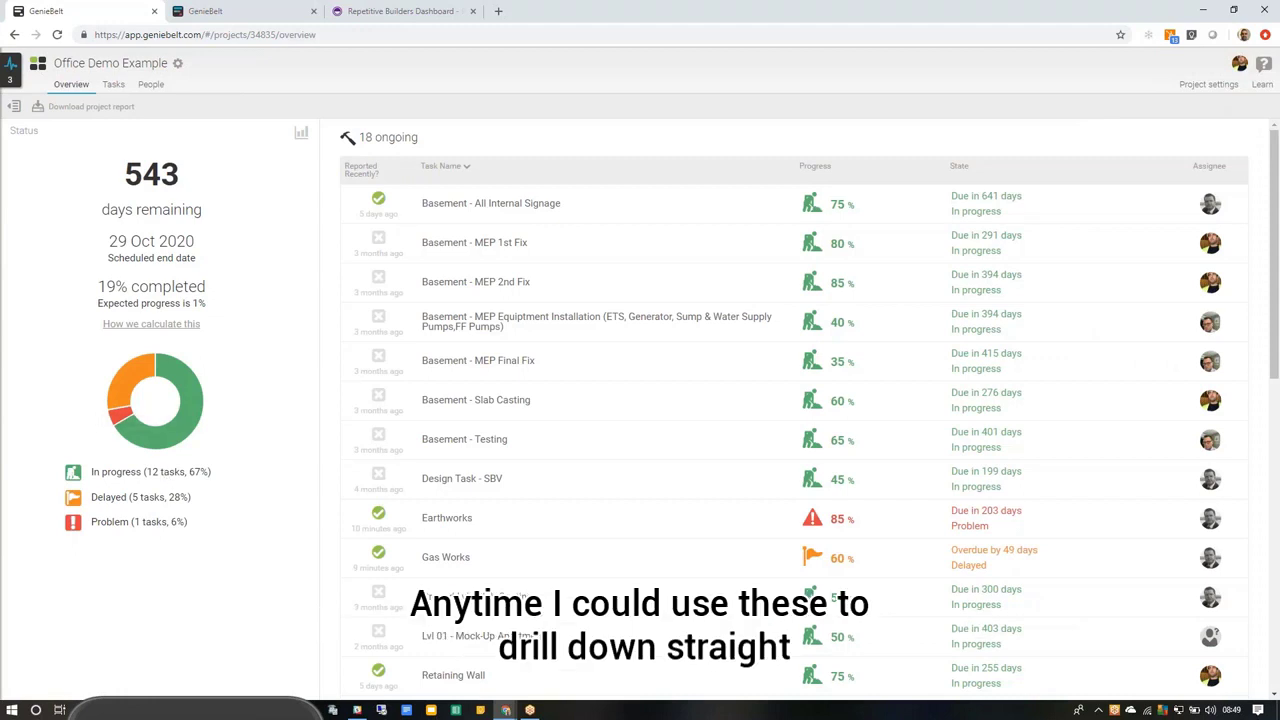
pyautogui.click(438, 526)
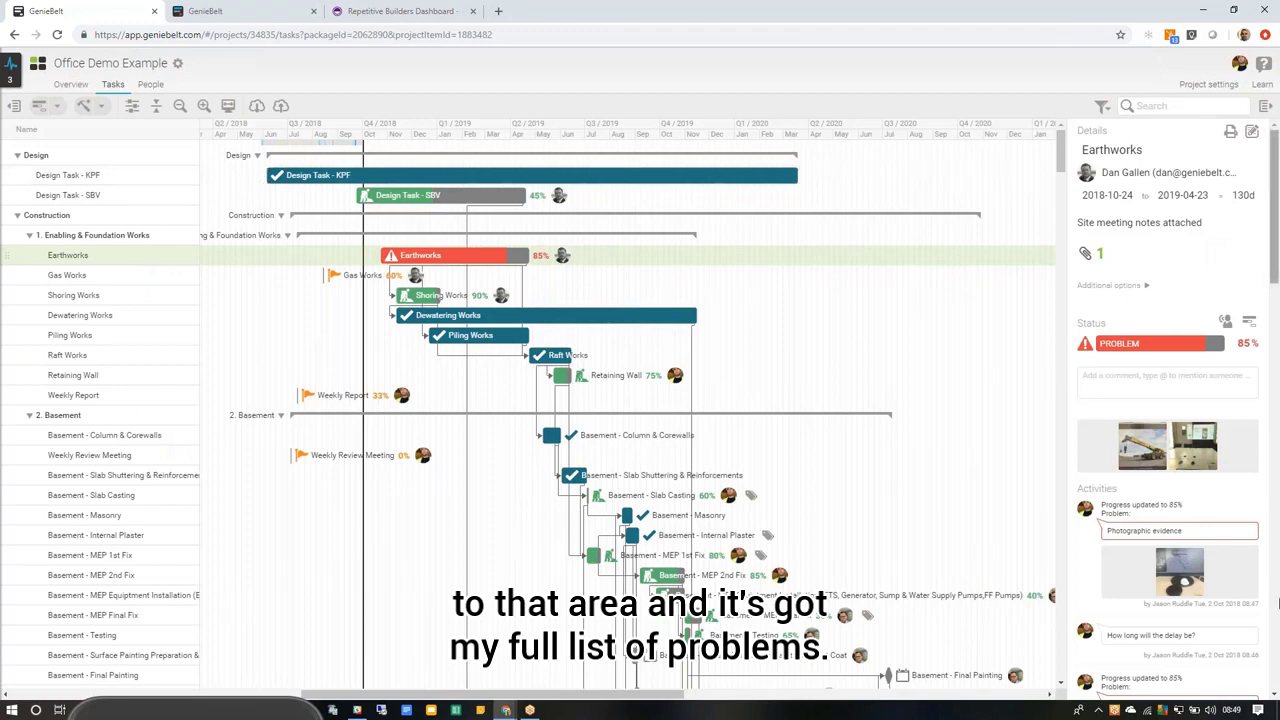
pyautogui.scroll(-2, 1268, 541)
pyautogui.scroll(-10, 1268, 541)
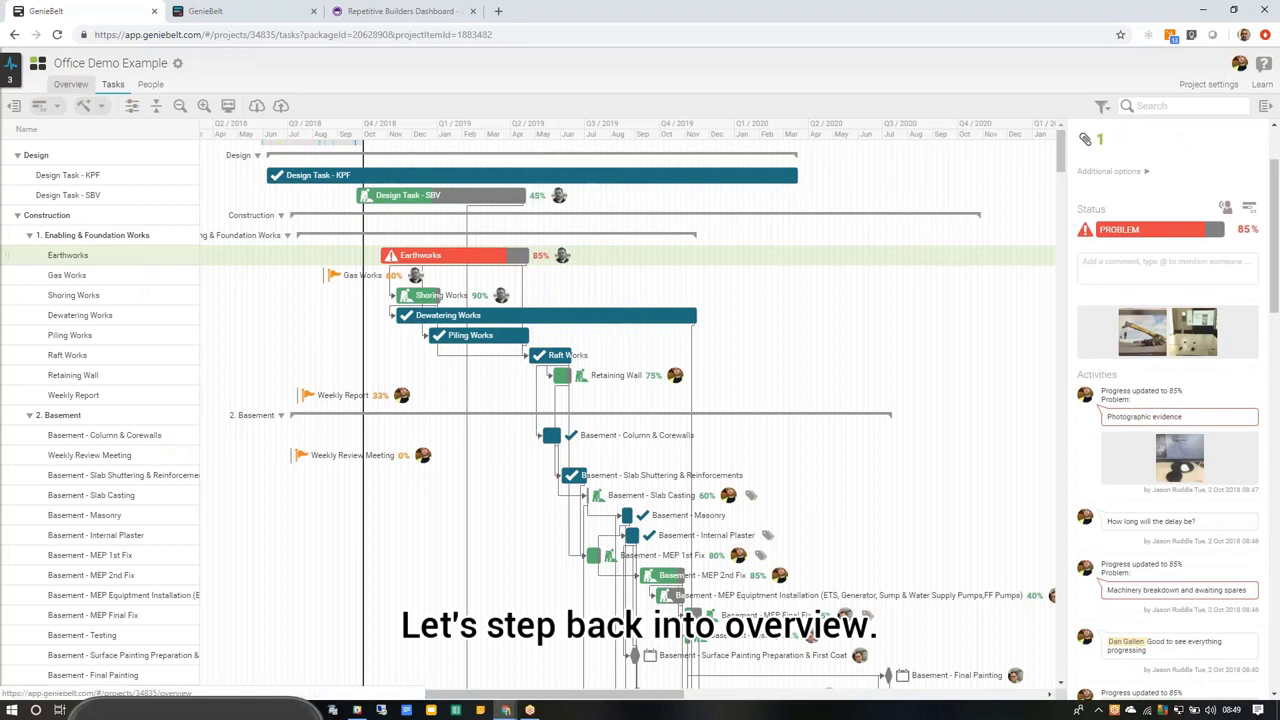
# - Prepare the project report from the overview with a length of 1 week, and save the Weekly Report task with the report PDF attached
pyautogui.click(71, 84)
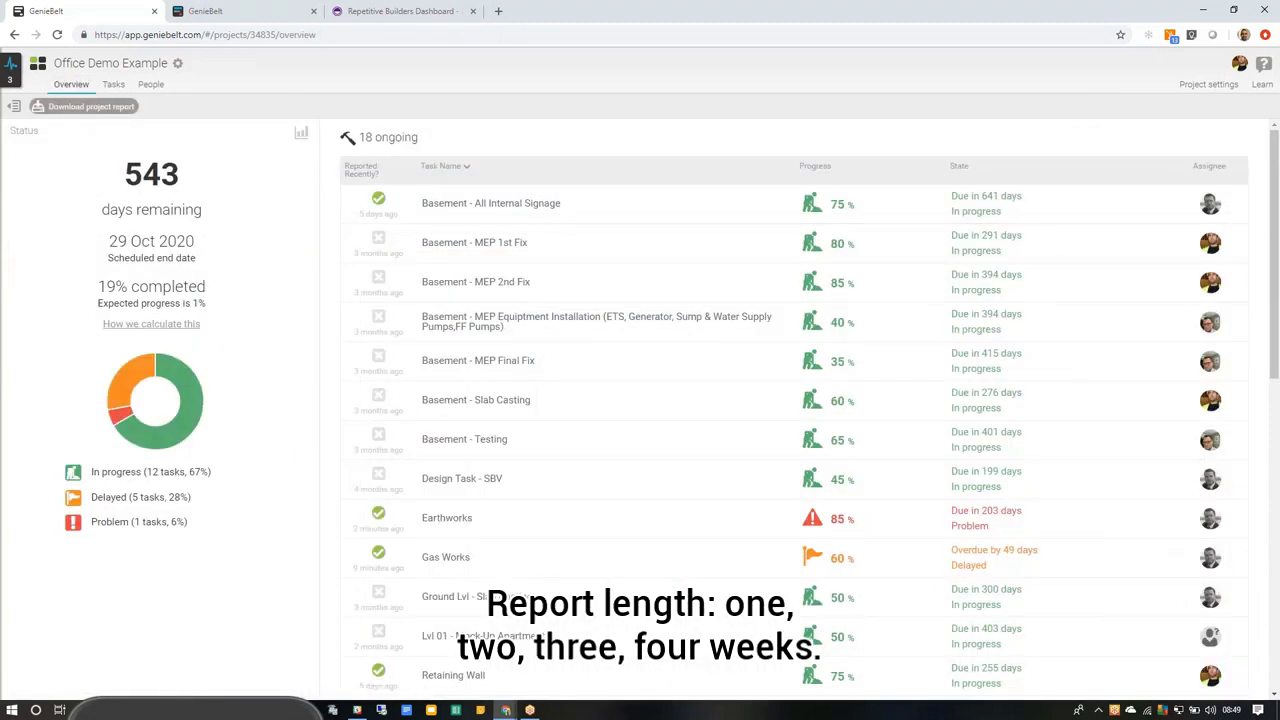
pyautogui.click(85, 106)
pyautogui.click(538, 140)
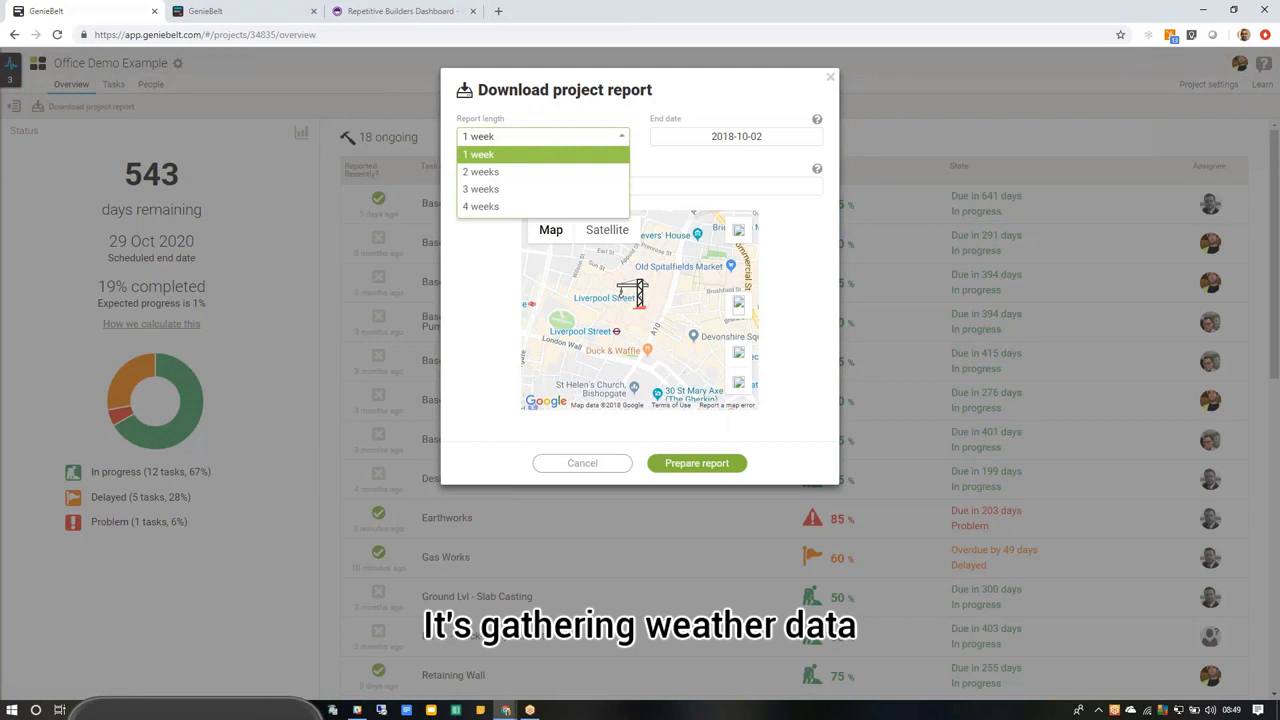
pyautogui.click(698, 461)
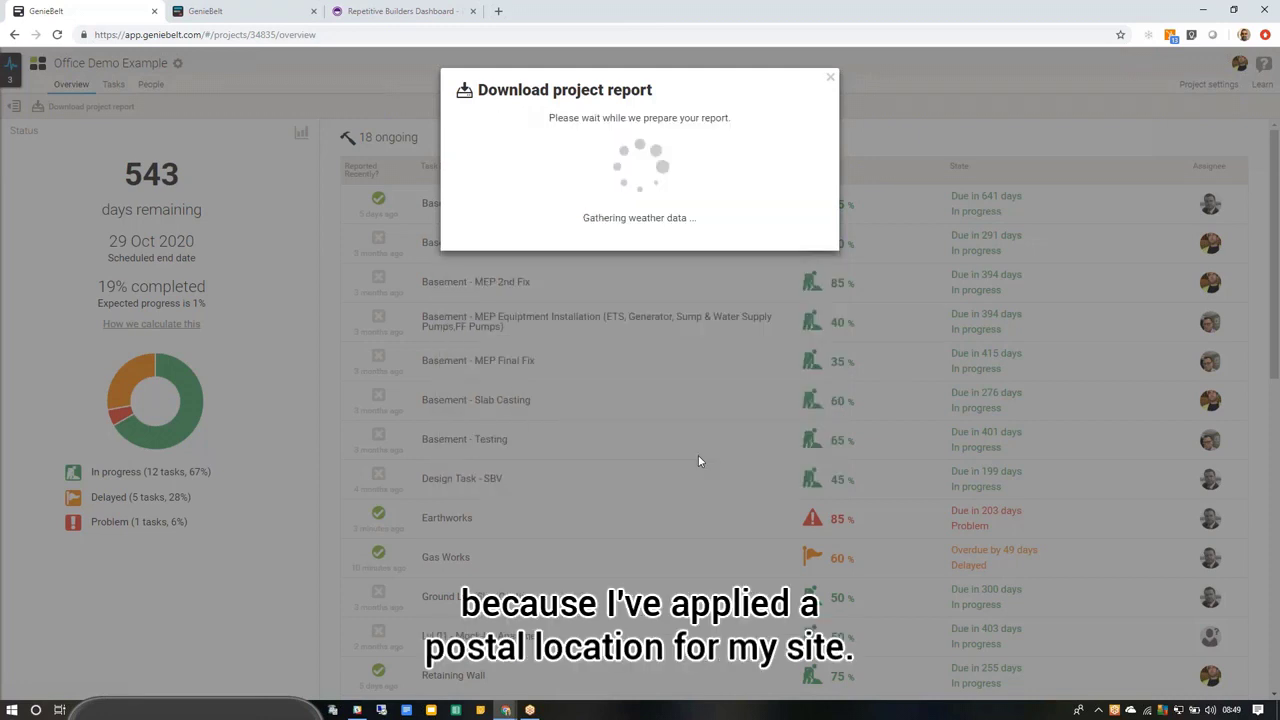
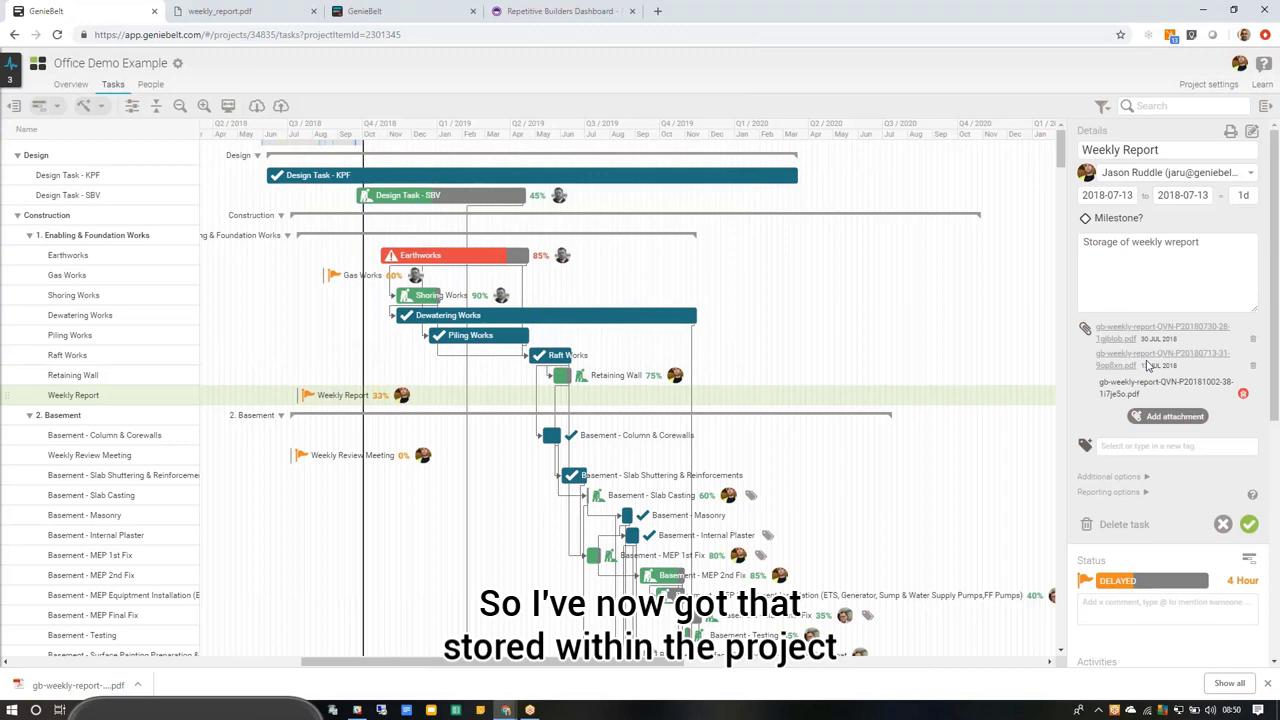
pyautogui.click(1249, 524)
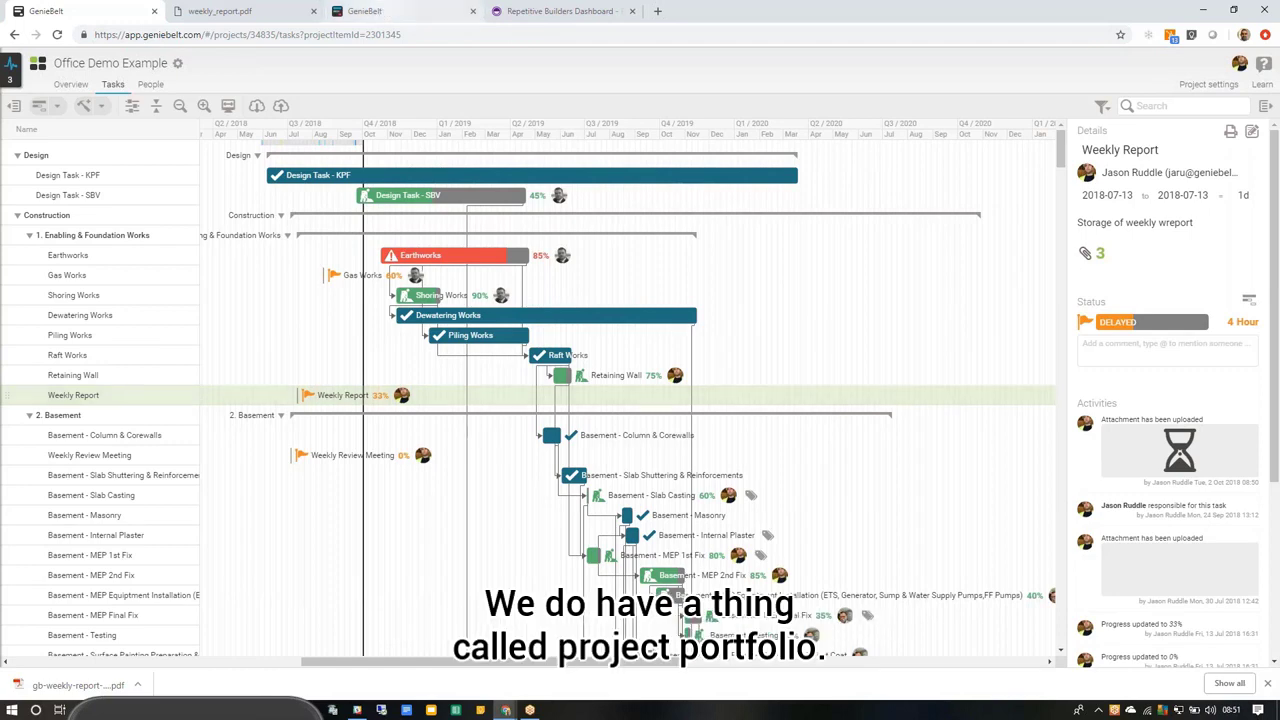
# - Open the Complex Project Example in the project portfolio demo and expand Groundwork, Framework and Levels 5 - 10 to examine their progress
pyautogui.hotkey('ctrl', '3')
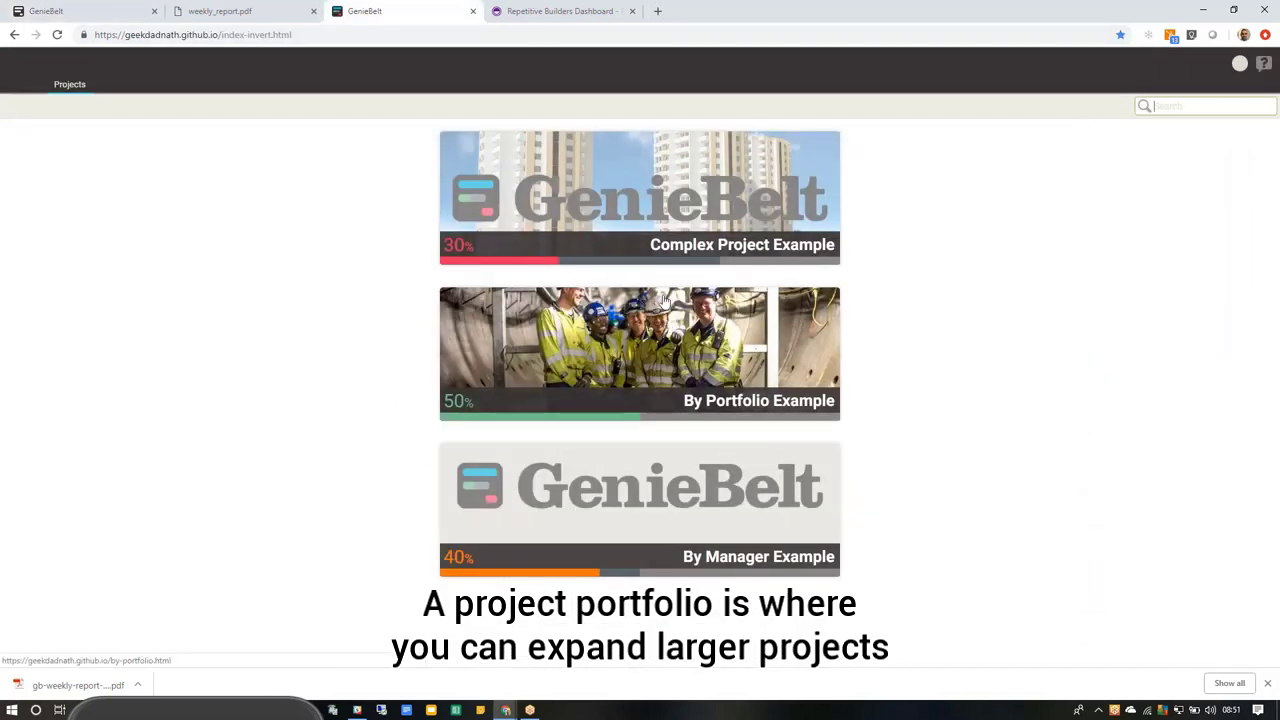
pyautogui.click(681, 228)
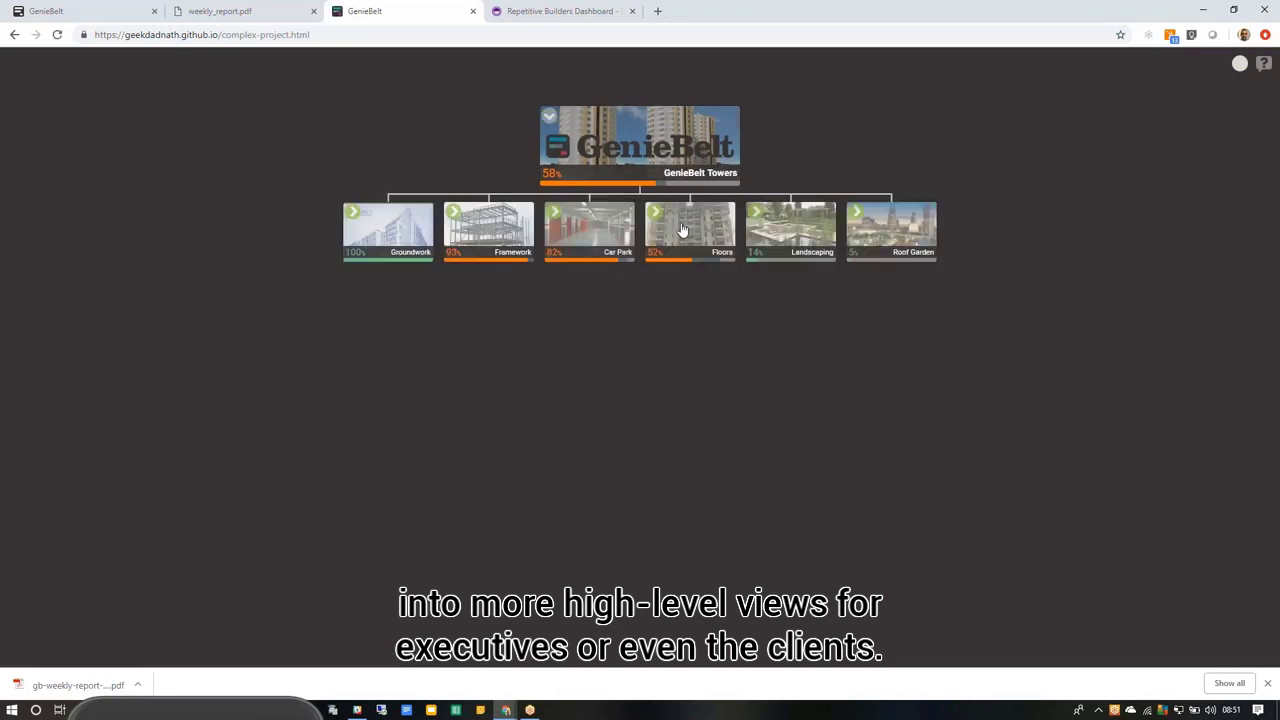
pyautogui.click(352, 211)
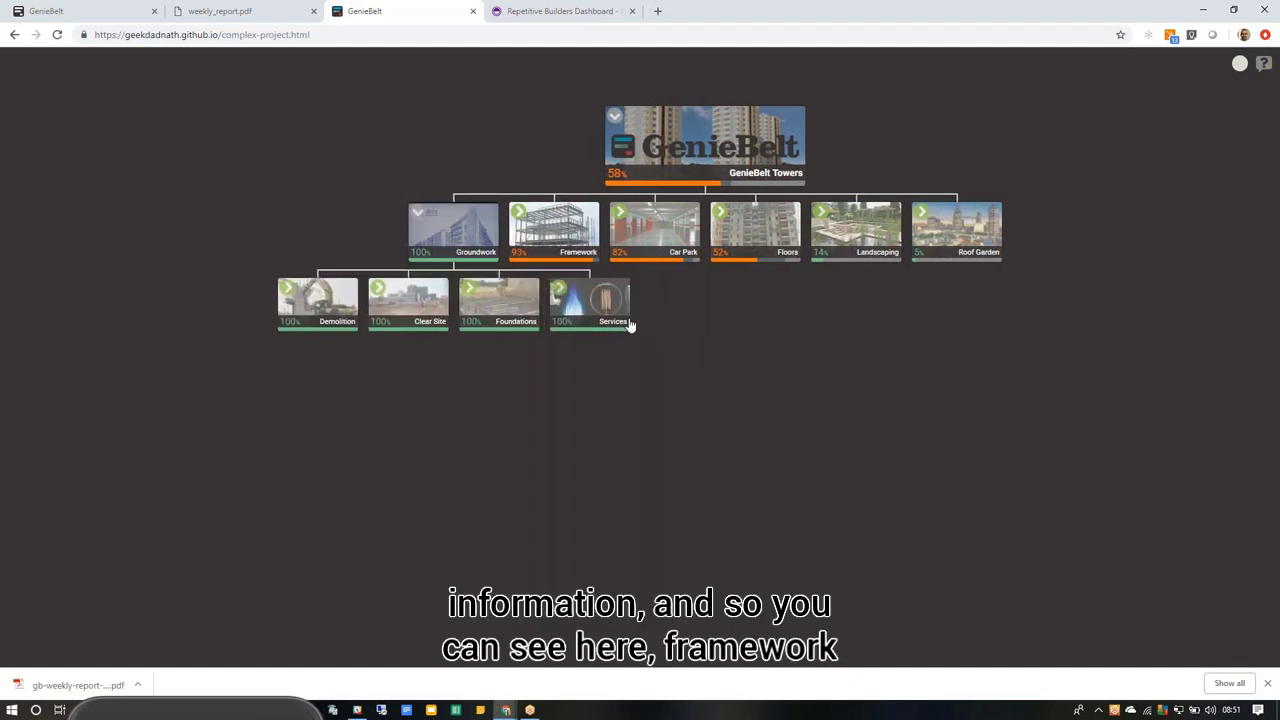
pyautogui.click(519, 211)
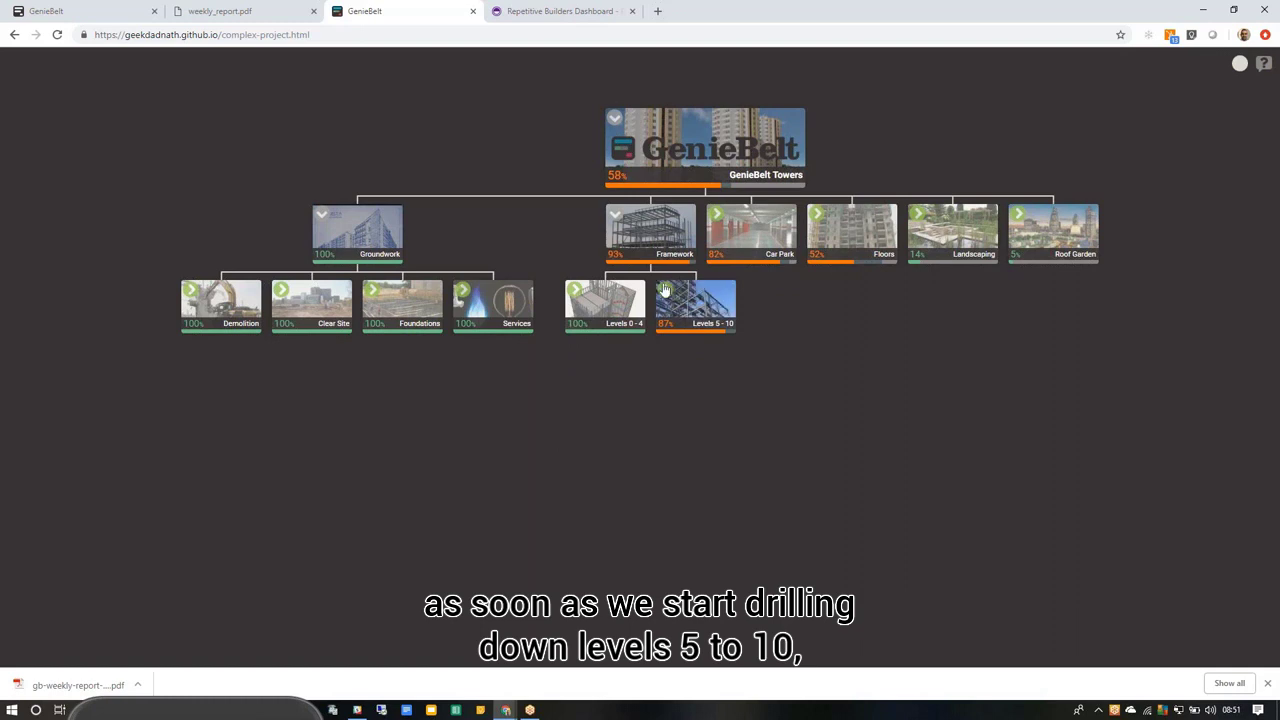
pyautogui.click(719, 327)
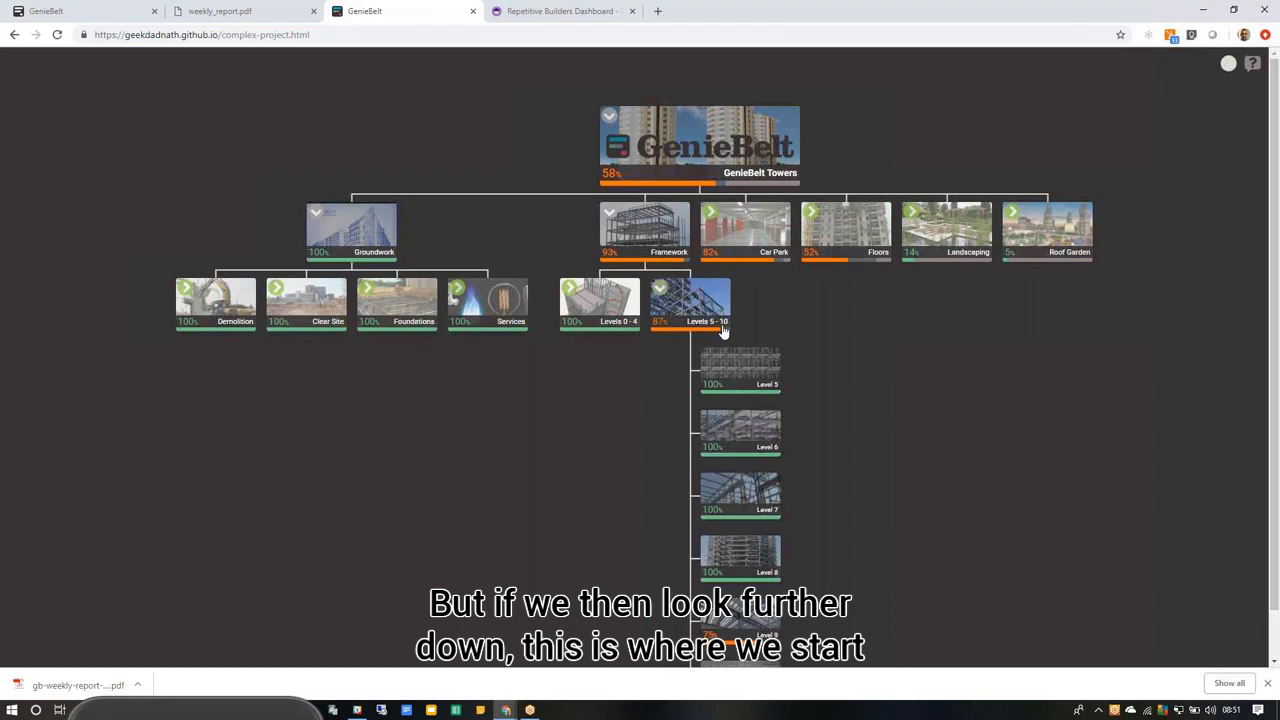
pyautogui.scroll(-1, 722, 330)
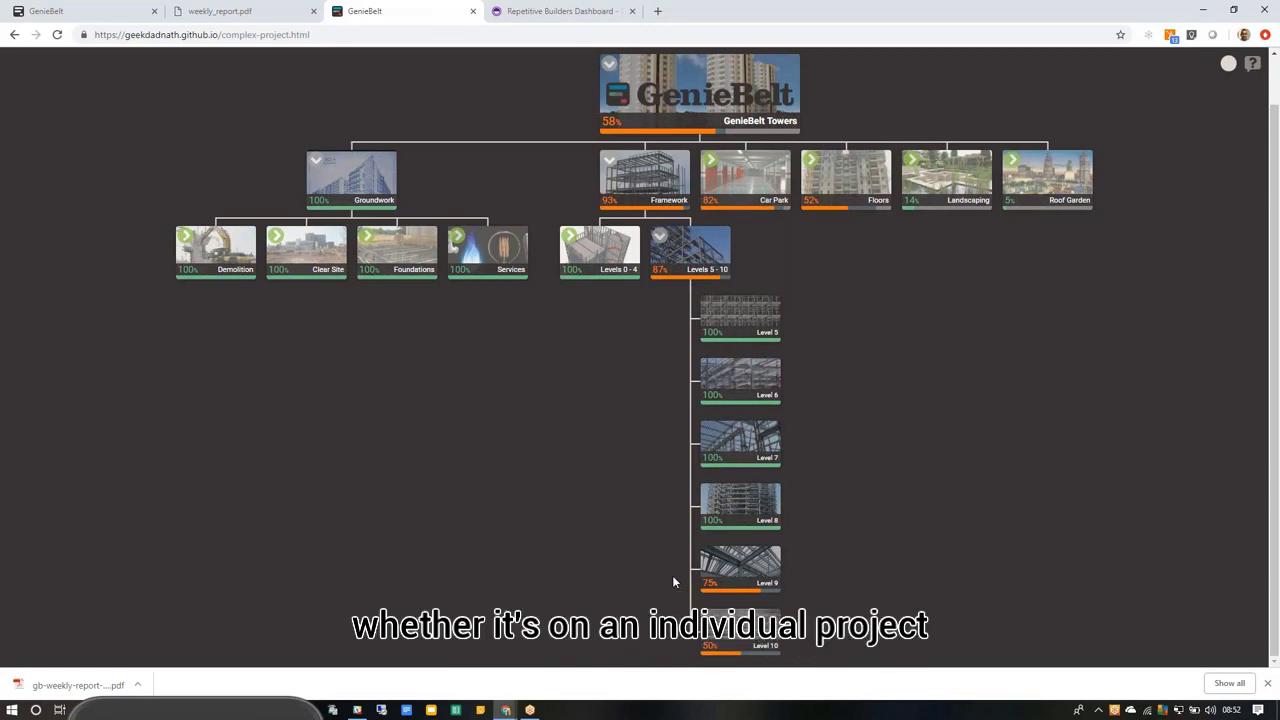
# - Return to the portfolio's project list, open the By Portfolio Example and expand its Education sector
pyautogui.click(14, 35)
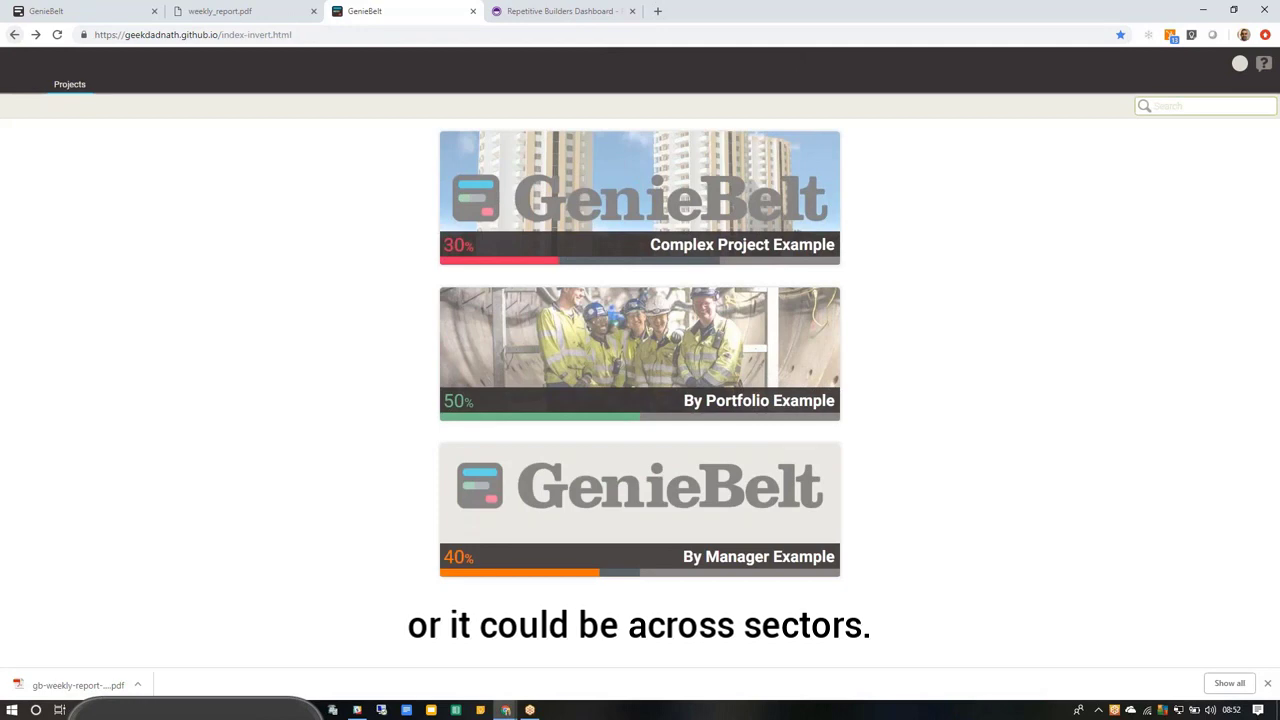
pyautogui.click(640, 353)
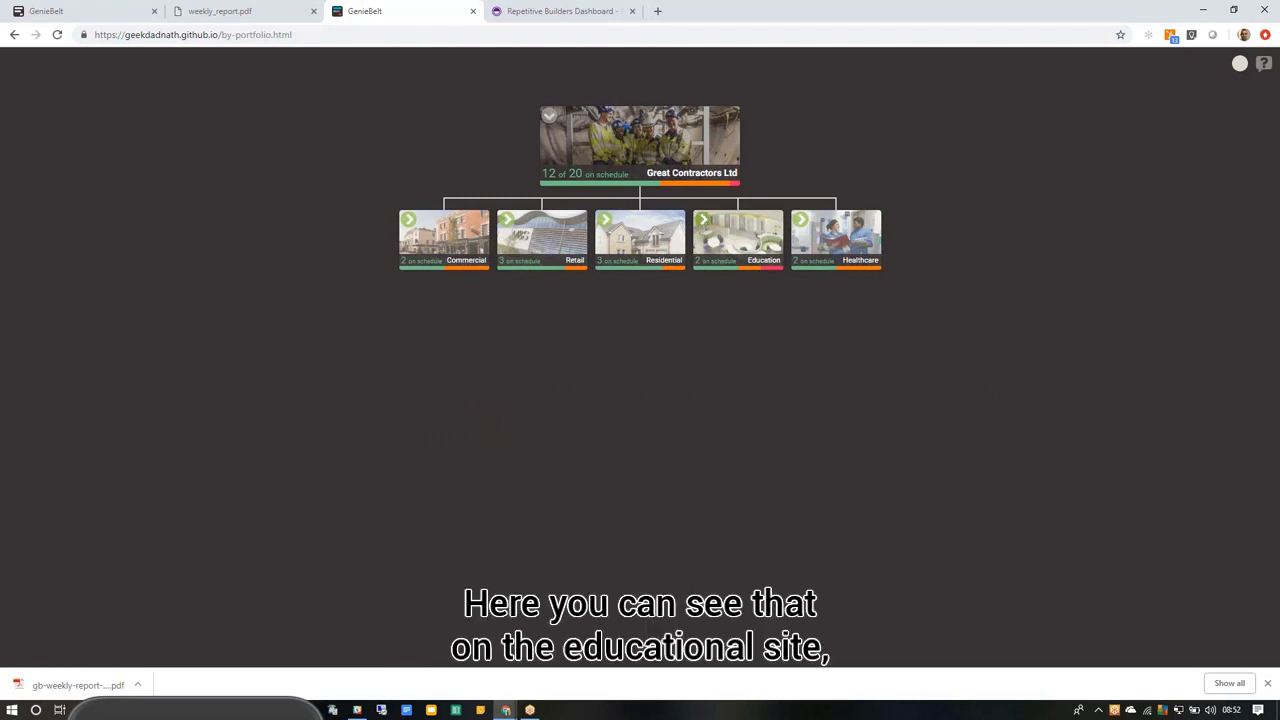
pyautogui.click(738, 238)
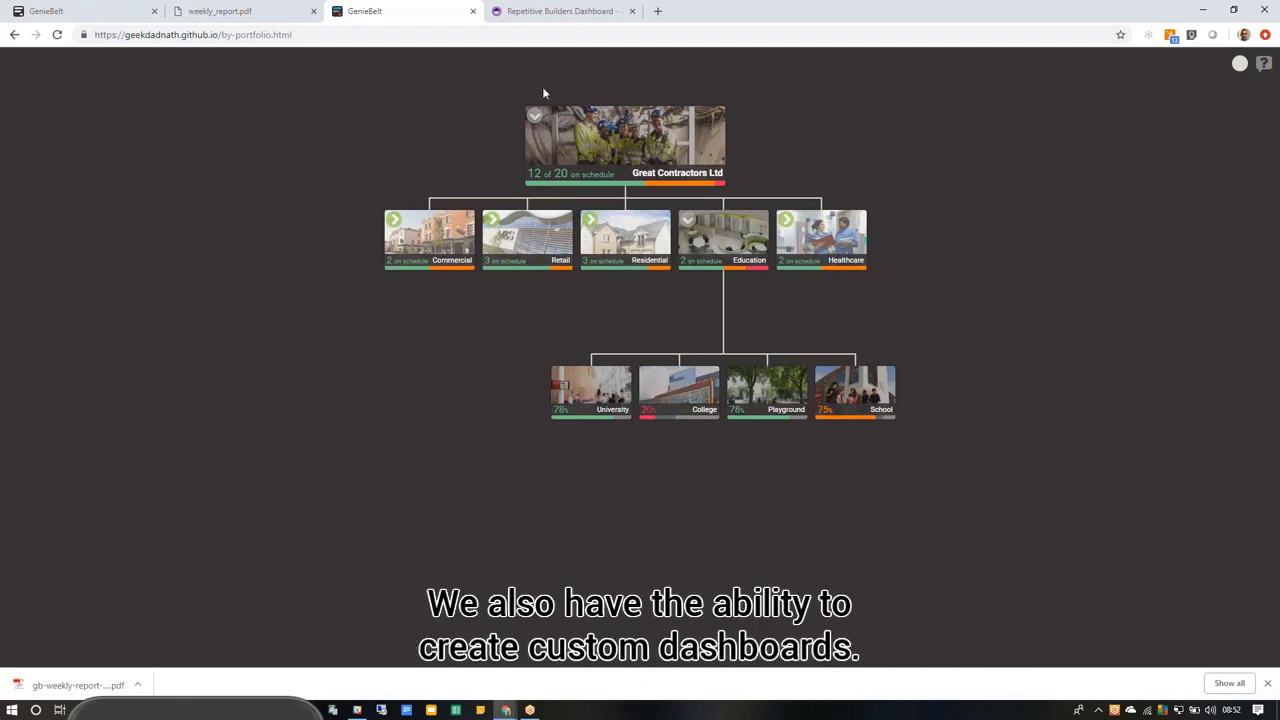
# - Switch to the Repetitive Builders Dashboard to view its project map and charts
pyautogui.hotkey('ctrl', 'Tab')
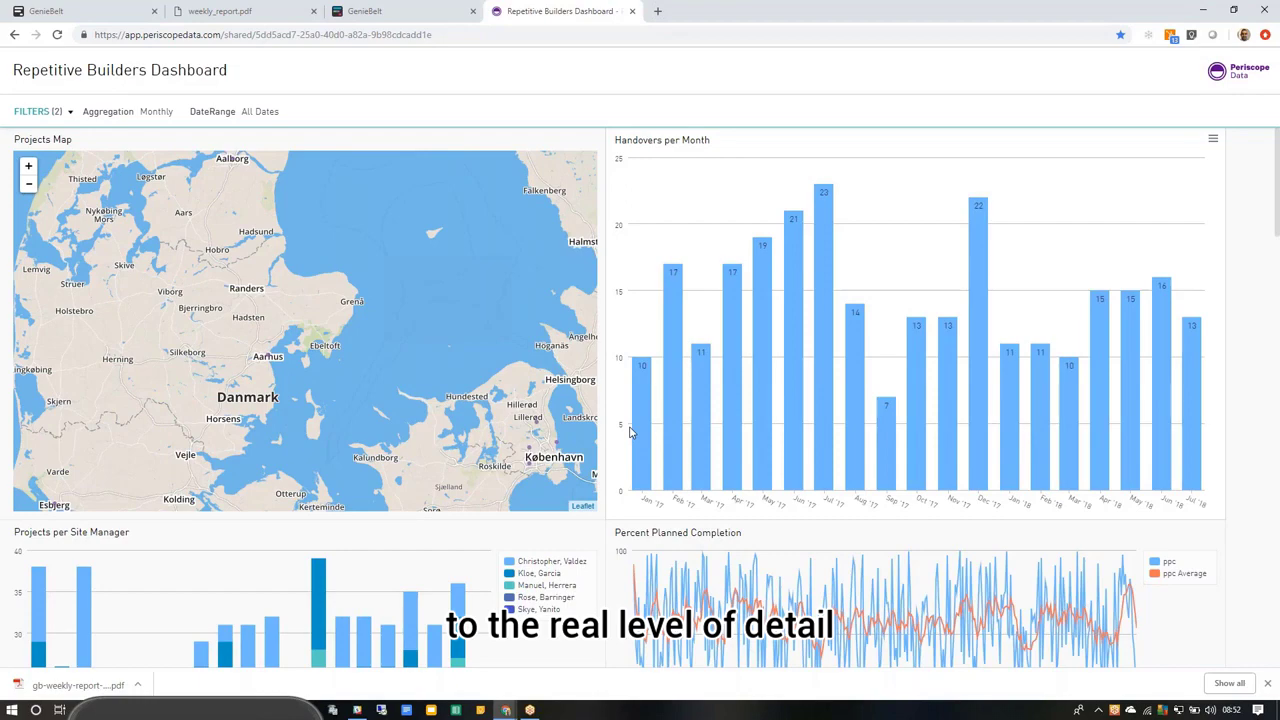
# - Examine the dashboard's Percent Planned Completion, Problems/Delays Per Tag, Schedule Performance Index, Milestones and Cost Performance Index sections
pyautogui.scroll(-1, 630, 432)
pyautogui.scroll(-1, 630, 432)
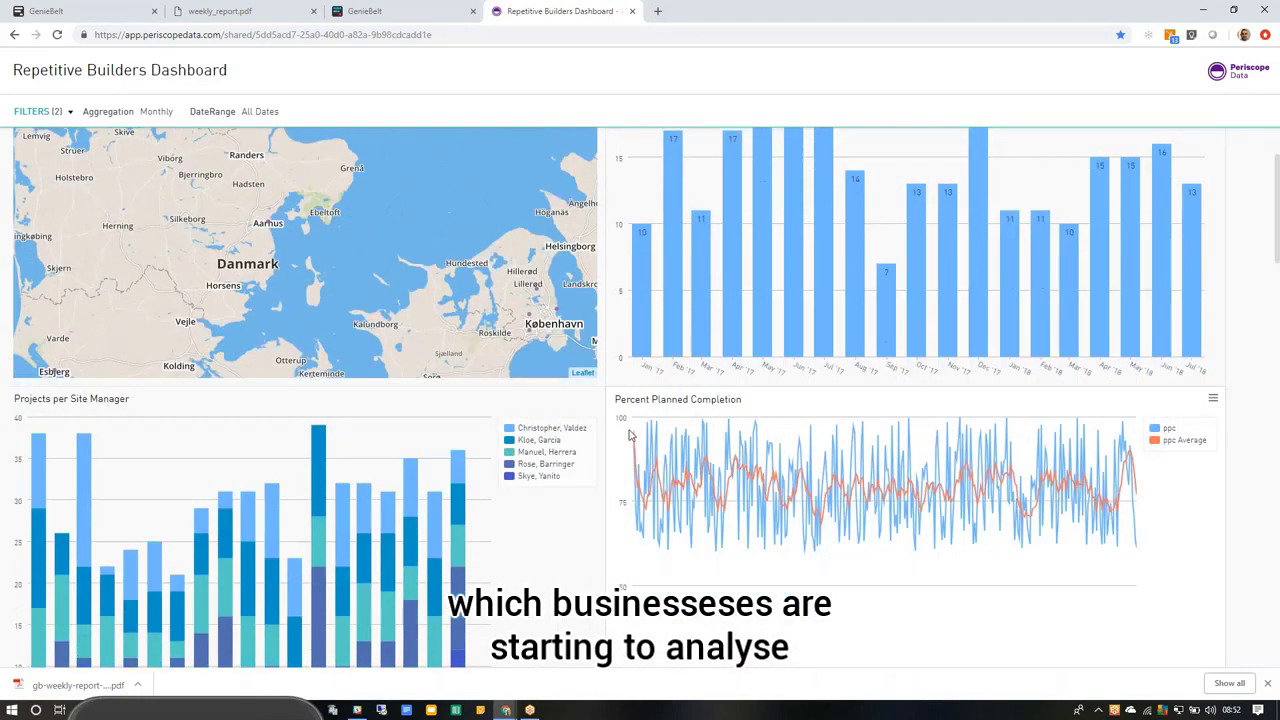
pyautogui.scroll(-1, 630, 434)
pyautogui.scroll(-8, 630, 434)
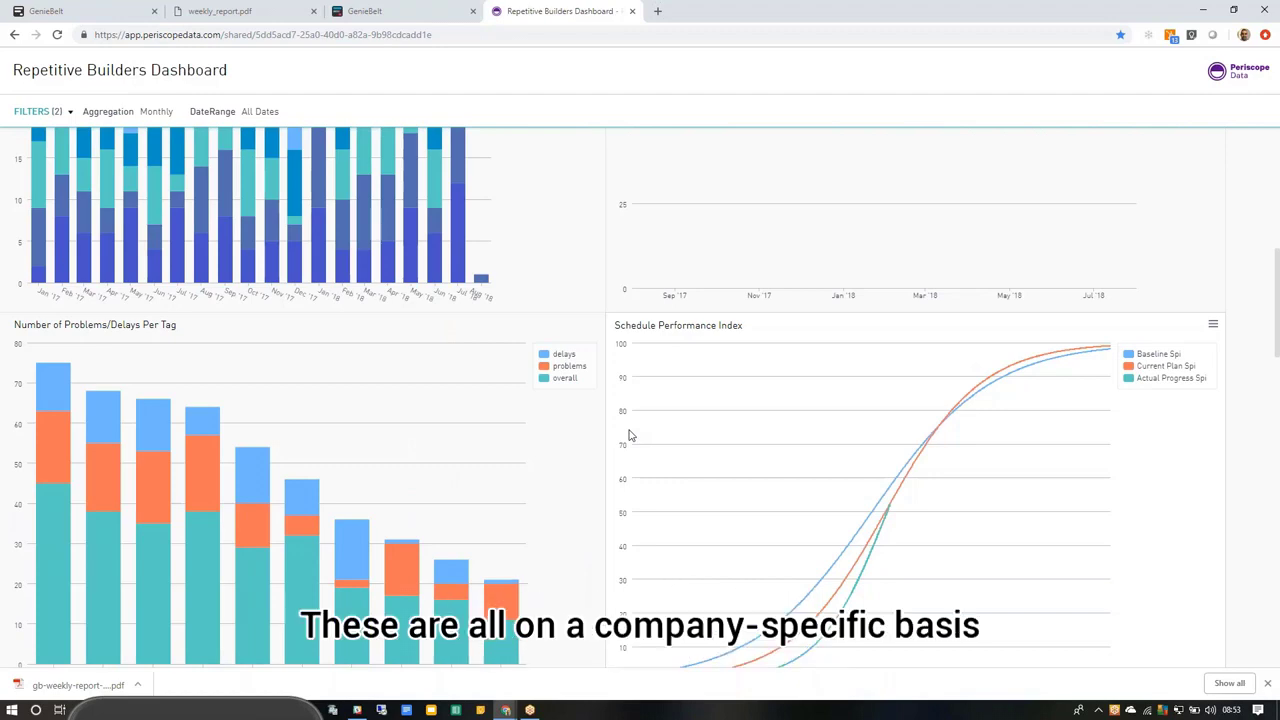
pyautogui.scroll(-3, 630, 435)
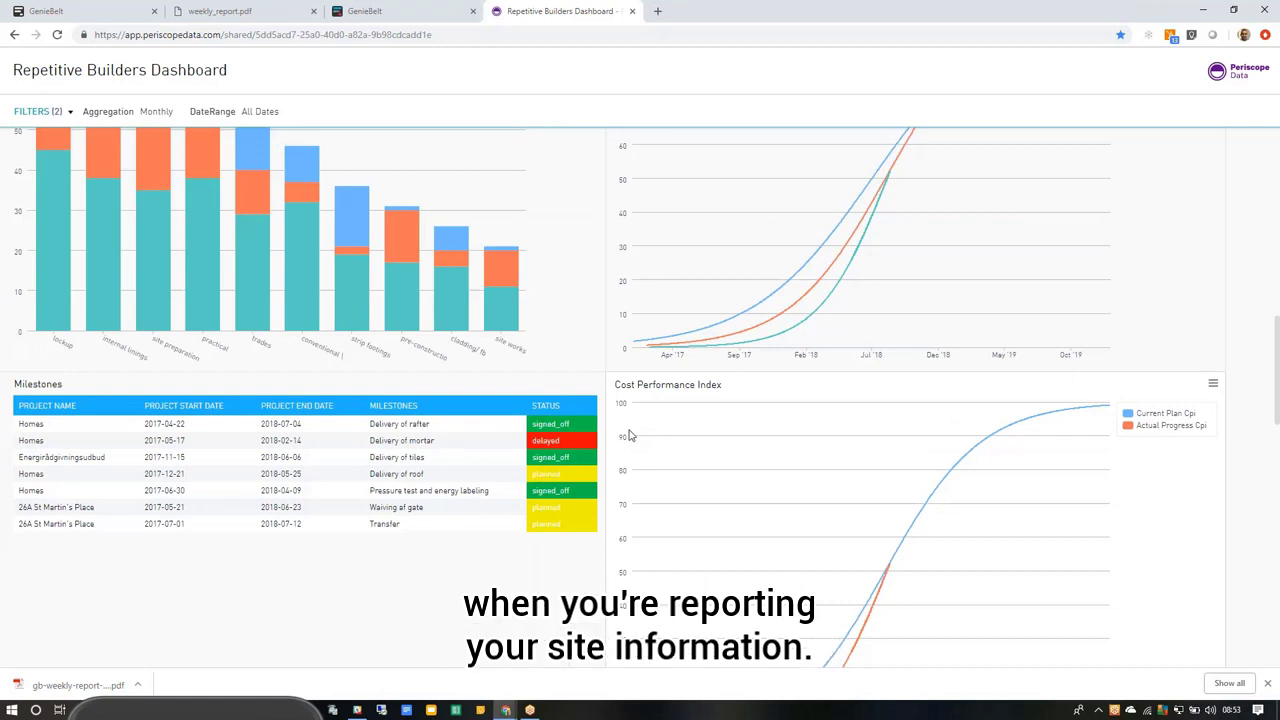
pyautogui.scroll(6, 630, 435)
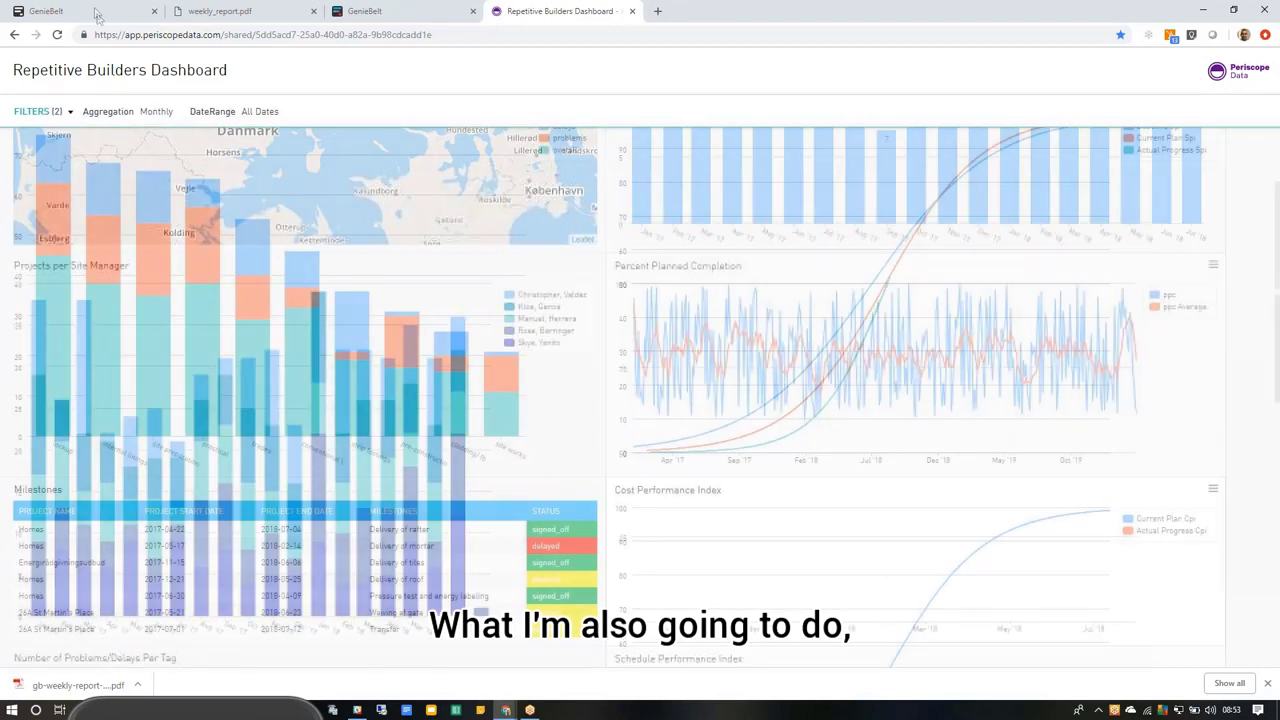
# - Return to the GenieBelt projects home and run a drill-down across all projects with the Late tasks favourite filter
pyautogui.click(97, 13)
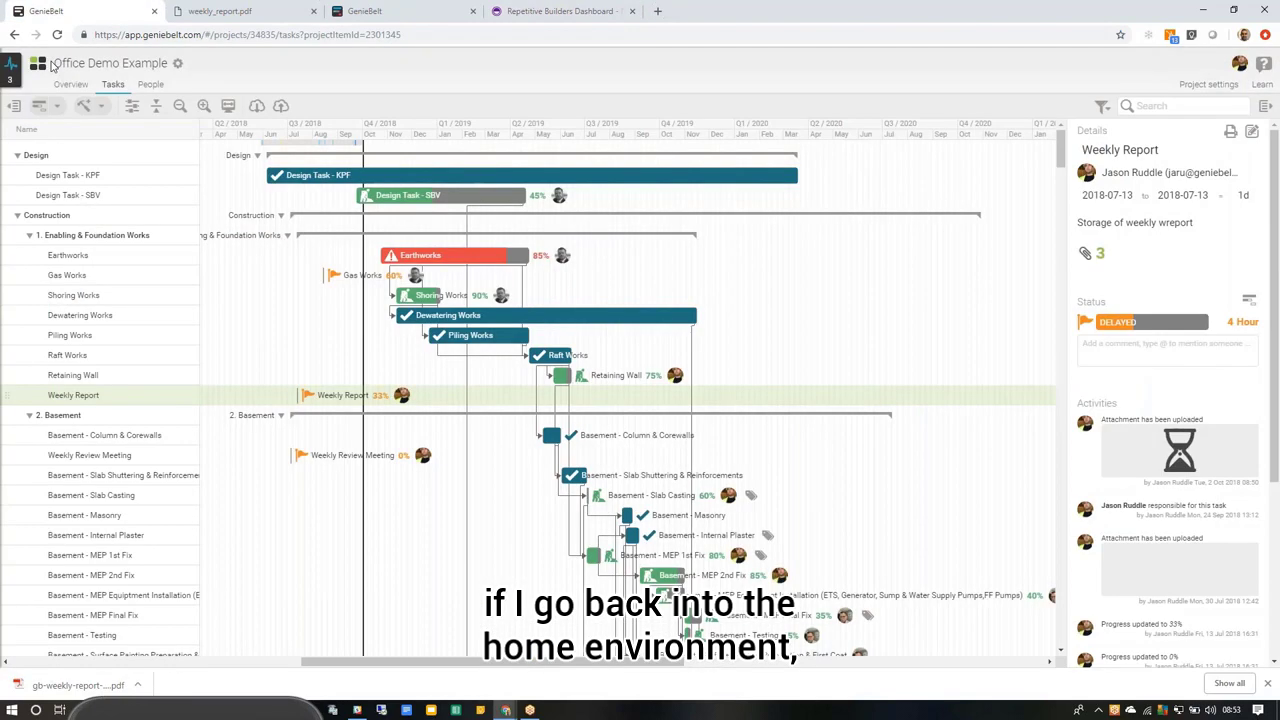
pyautogui.click(38, 64)
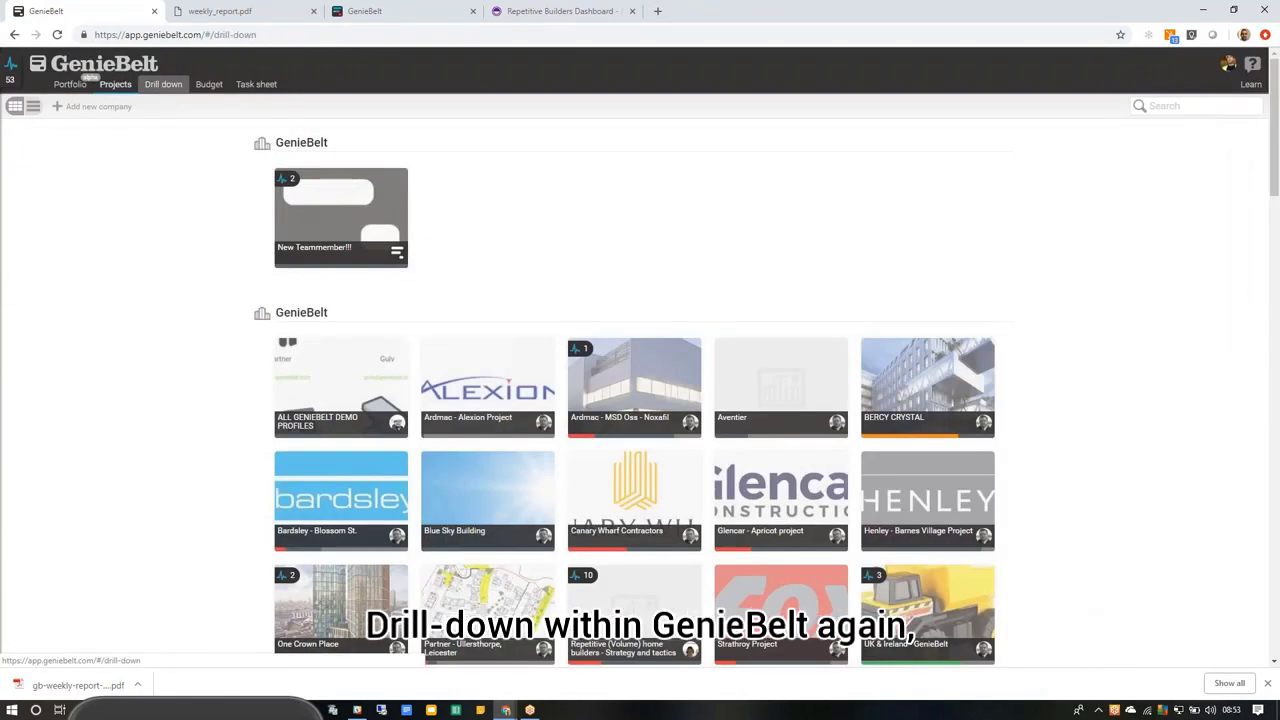
pyautogui.click(163, 84)
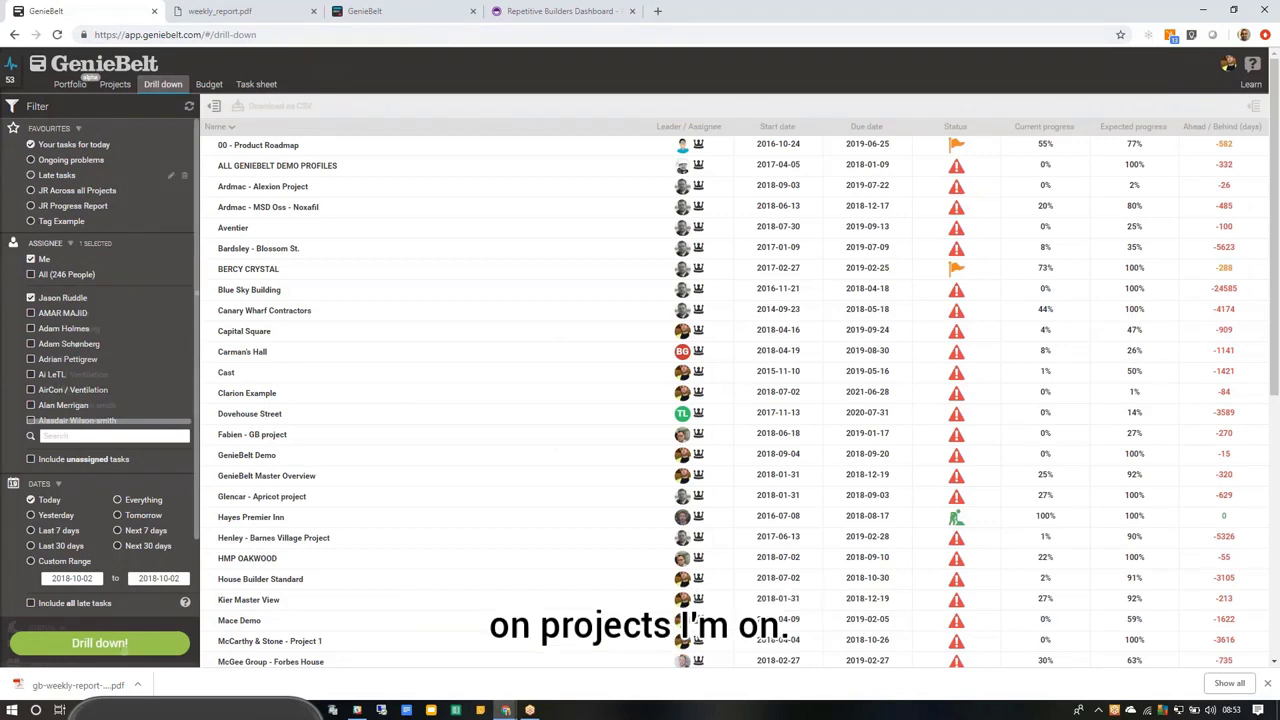
pyautogui.click(57, 175)
pyautogui.click(125, 645)
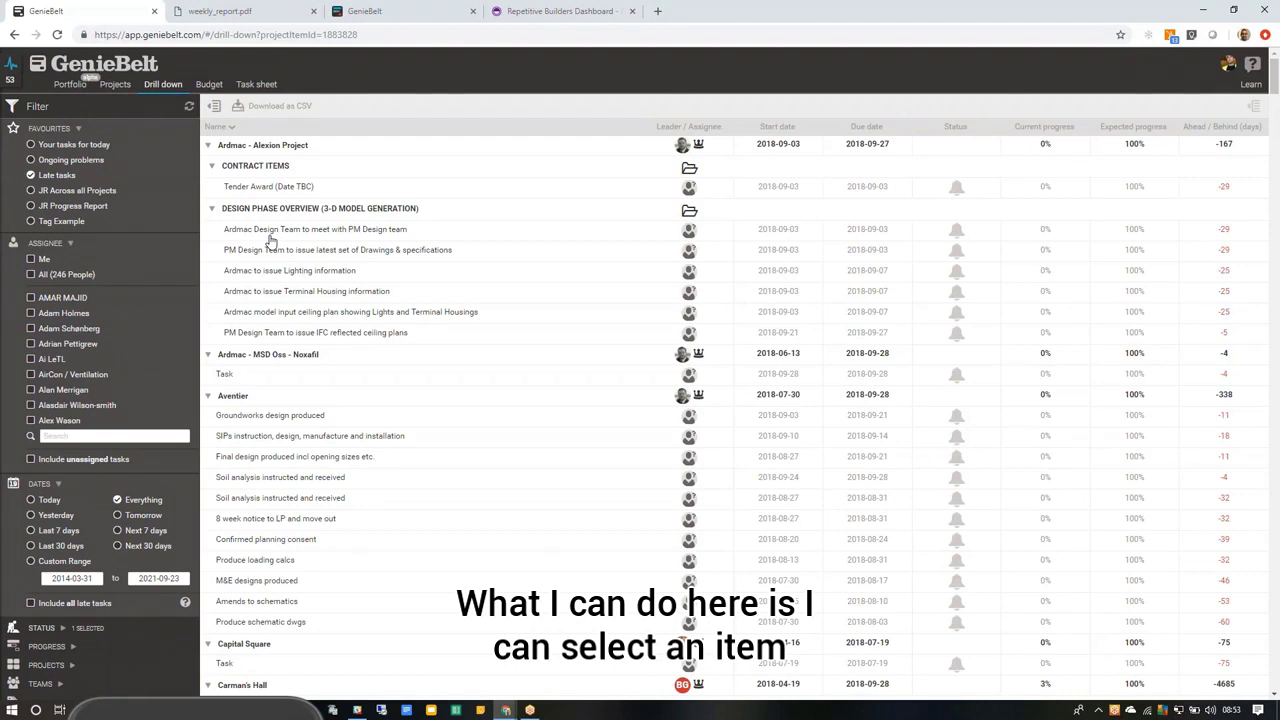
# - View the details of the Ardmac Design Team meeting task, browse the late tasks past Office Demo Example and select Parapet 1 West
pyautogui.click(260, 238)
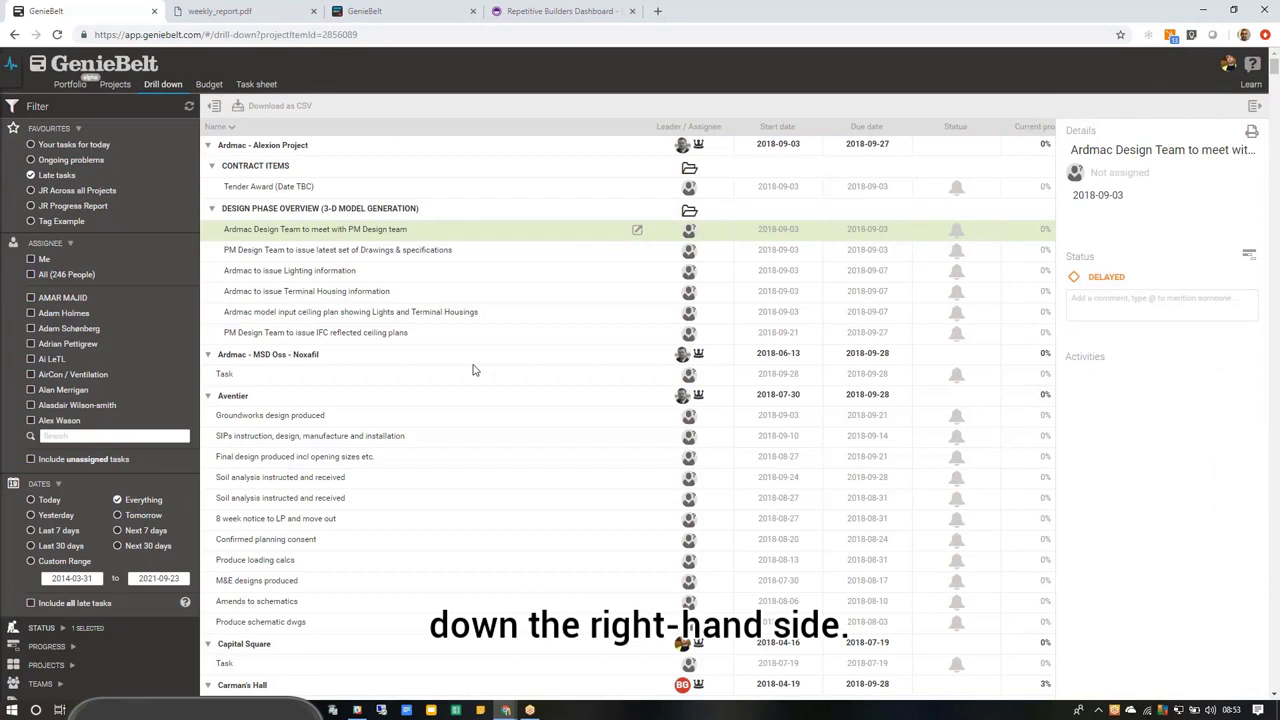
pyautogui.scroll(-4, 474, 370)
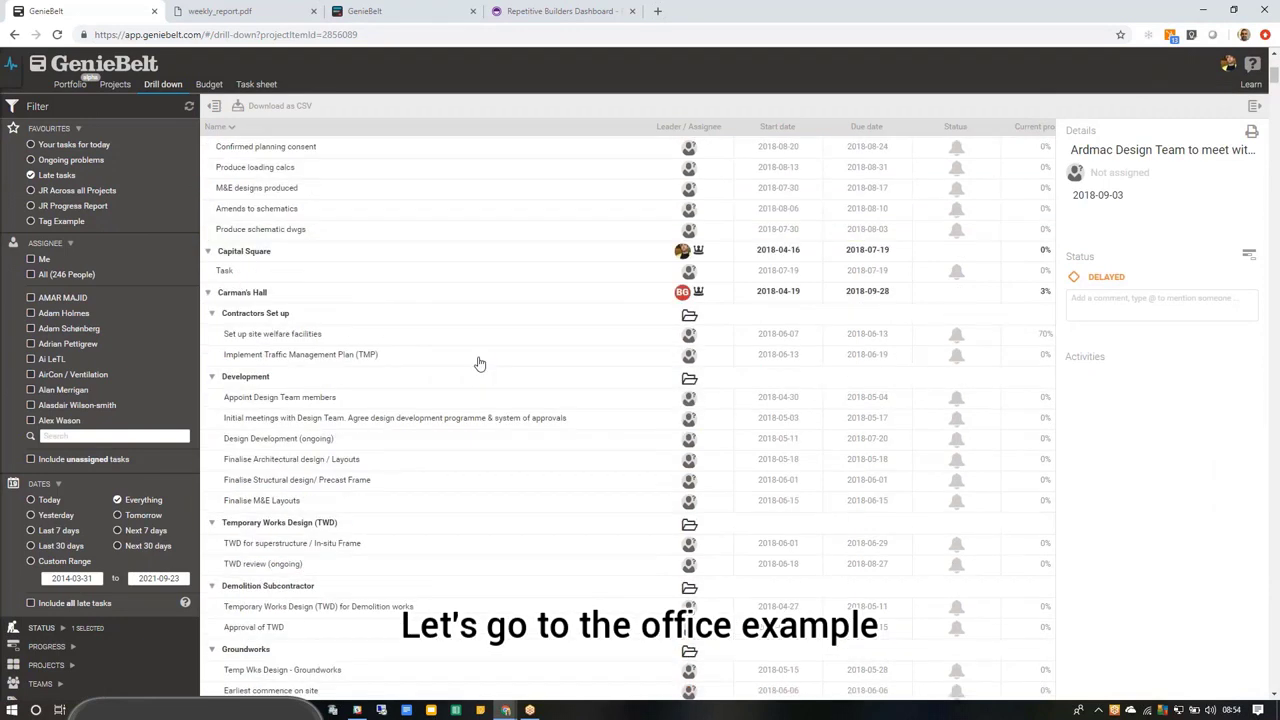
pyautogui.scroll(-3, 480, 363)
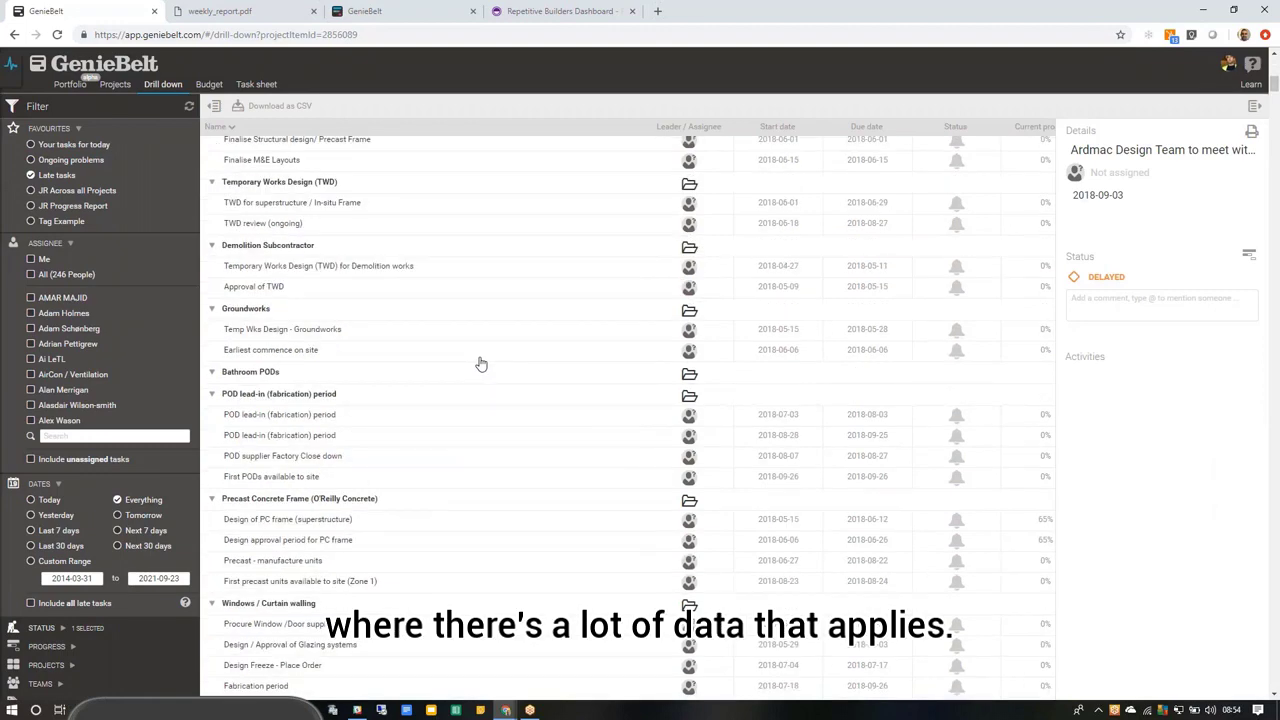
pyautogui.scroll(-5, 480, 363)
pyautogui.scroll(-15, 481, 362)
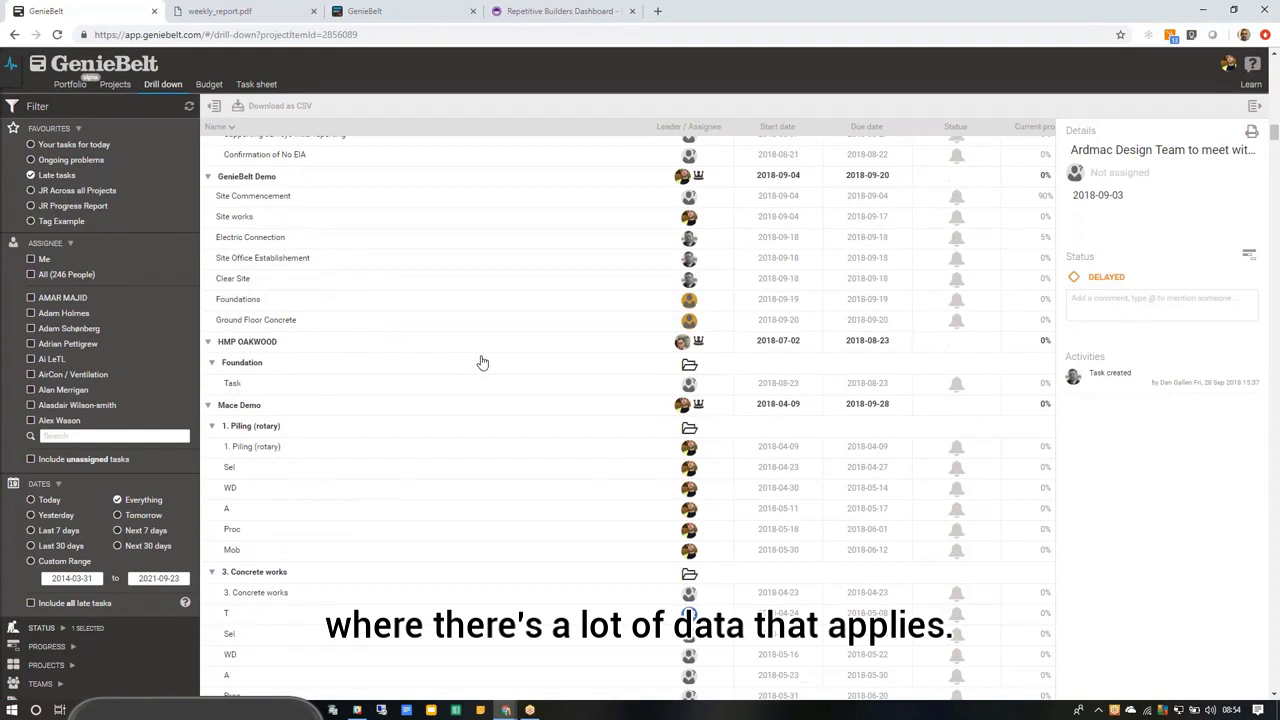
pyautogui.scroll(-5, 481, 362)
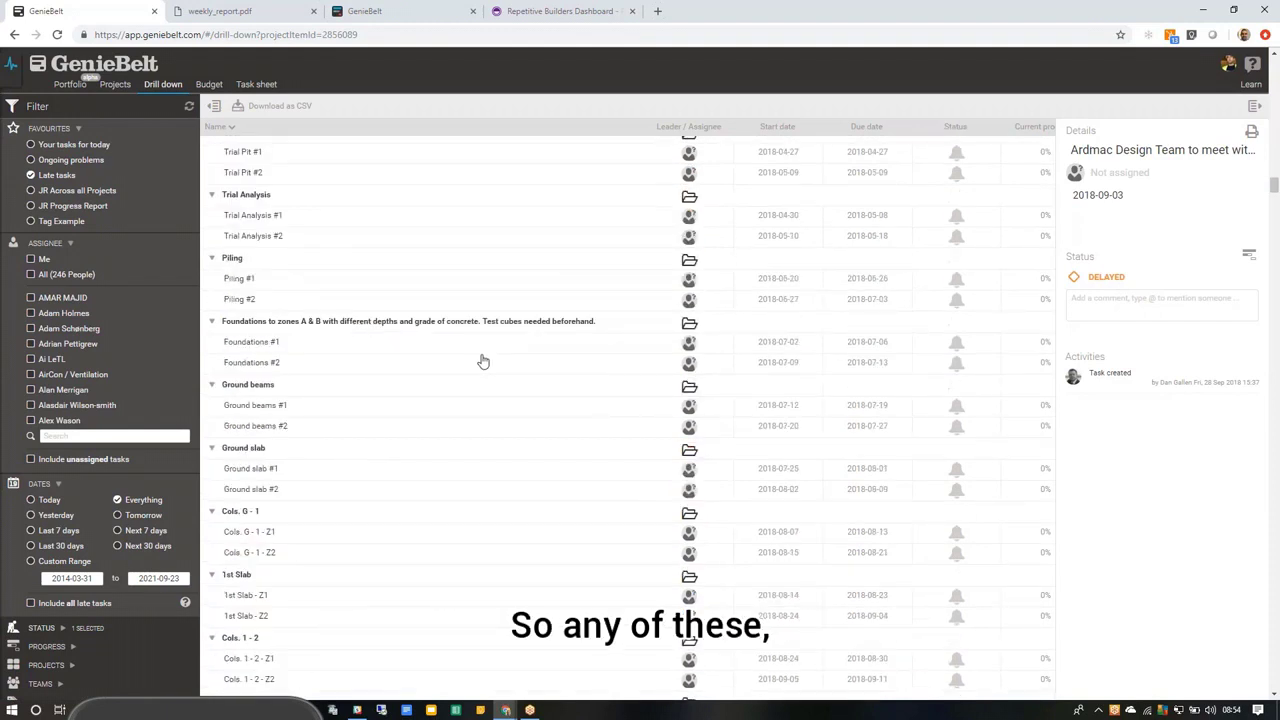
pyautogui.scroll(-10, 483, 361)
pyautogui.scroll(-10, 483, 361)
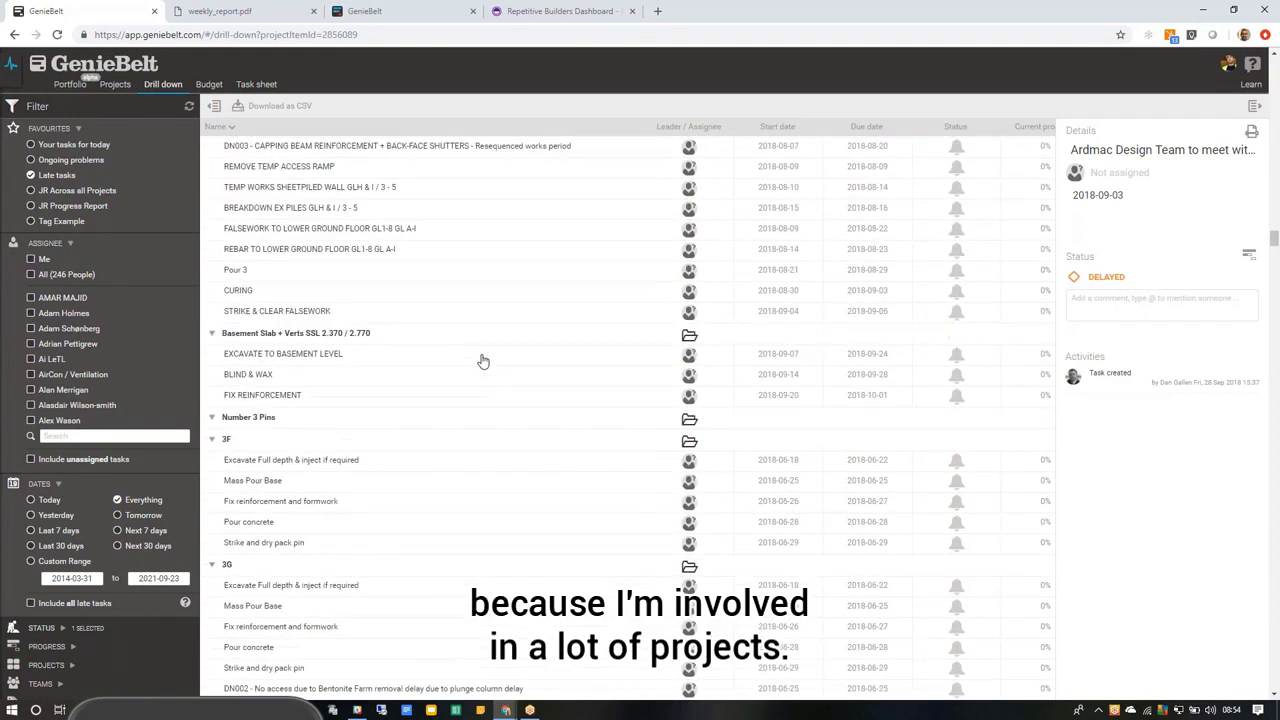
pyautogui.scroll(-10, 483, 360)
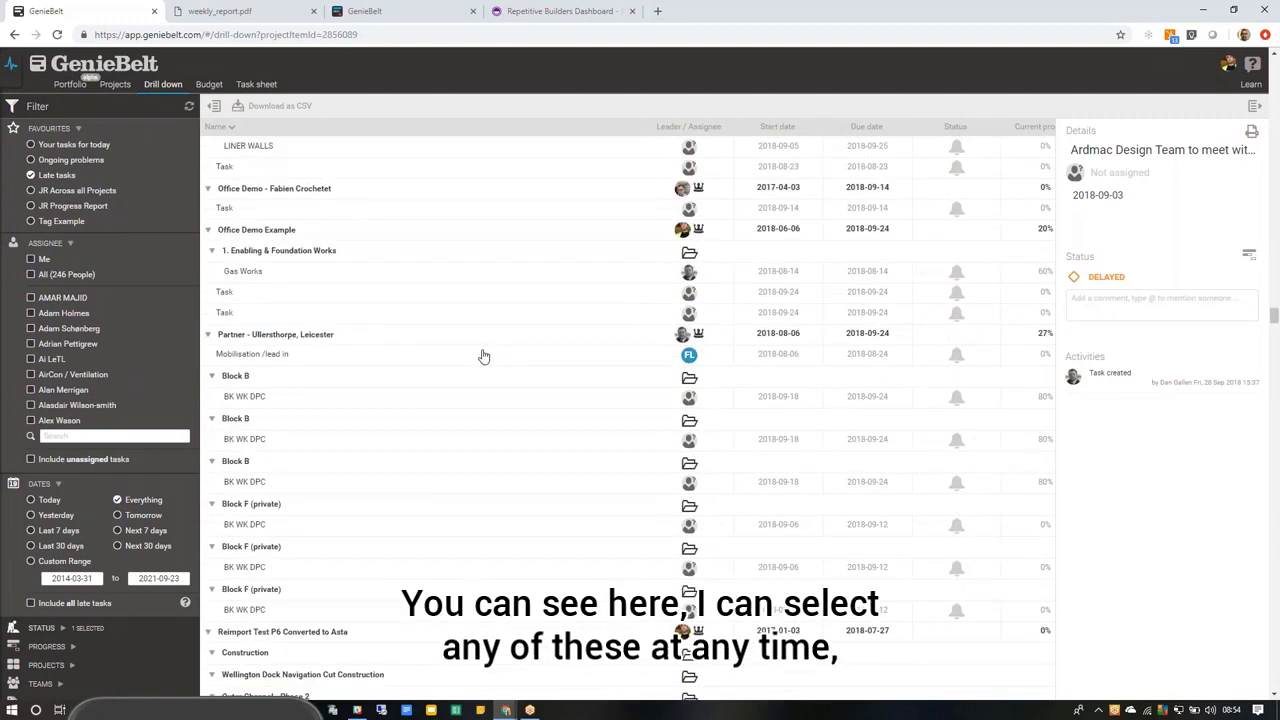
pyautogui.scroll(-10, 268, 295)
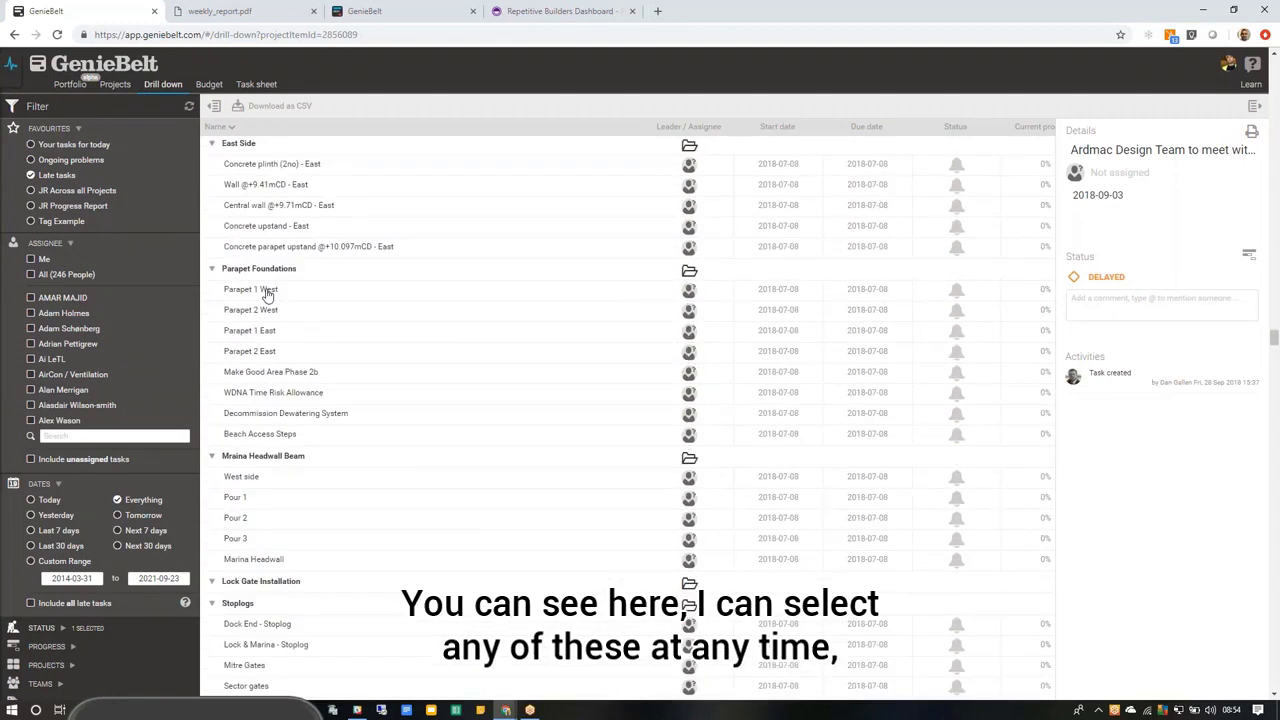
pyautogui.click(268, 291)
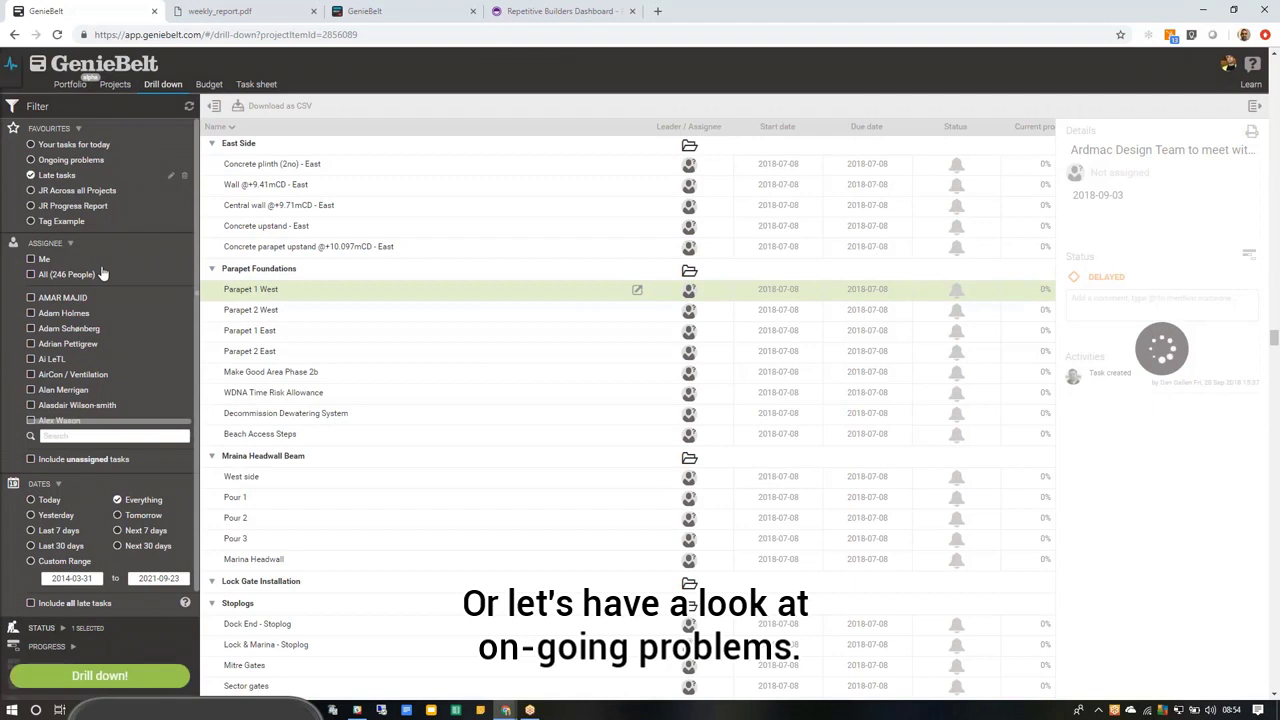
# - Switch the drill-down to the Ongoing problems favourite and look through the affected tasks and the available filter categories
pyautogui.click(31, 174)
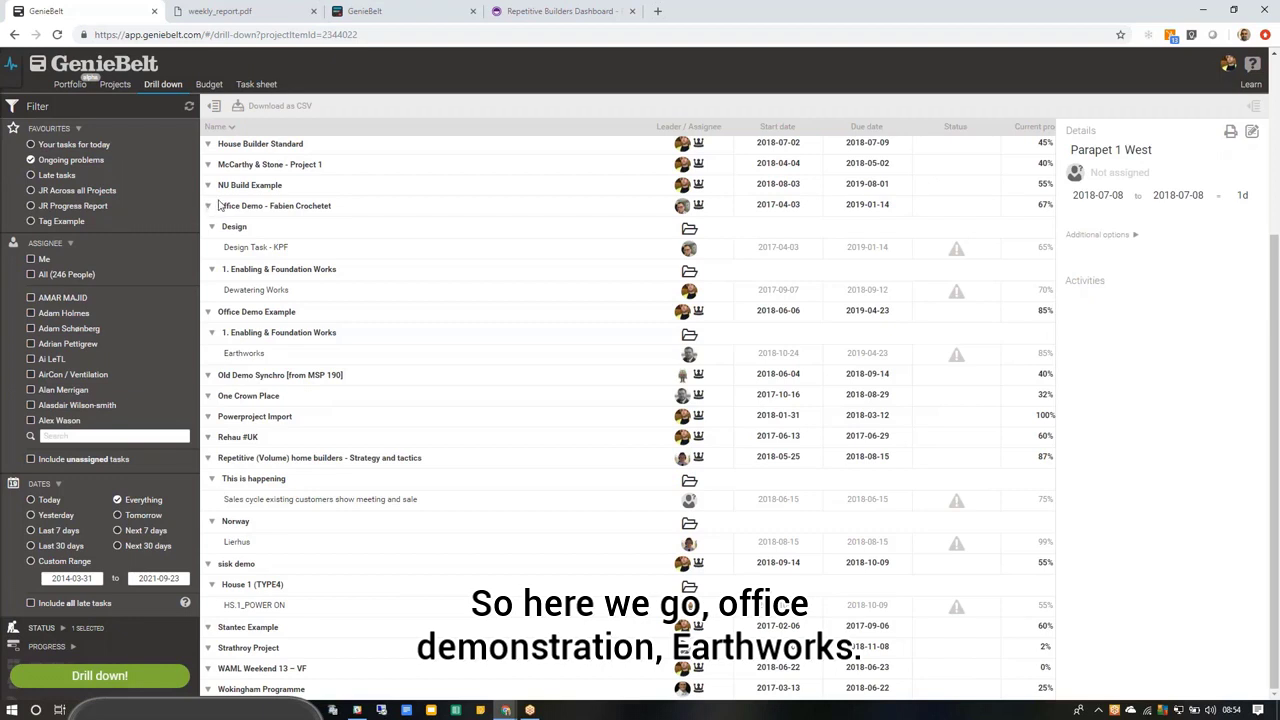
pyautogui.scroll(-2, 218, 205)
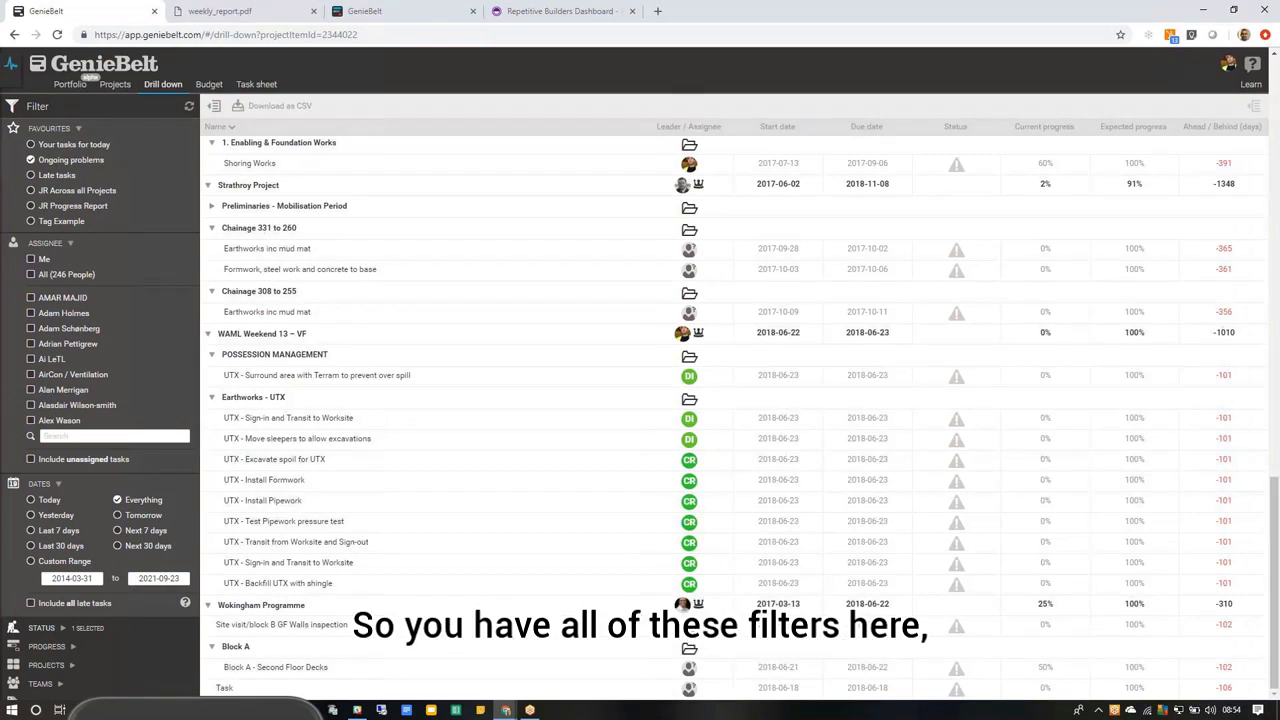
pyautogui.scroll(-2, 60, 557)
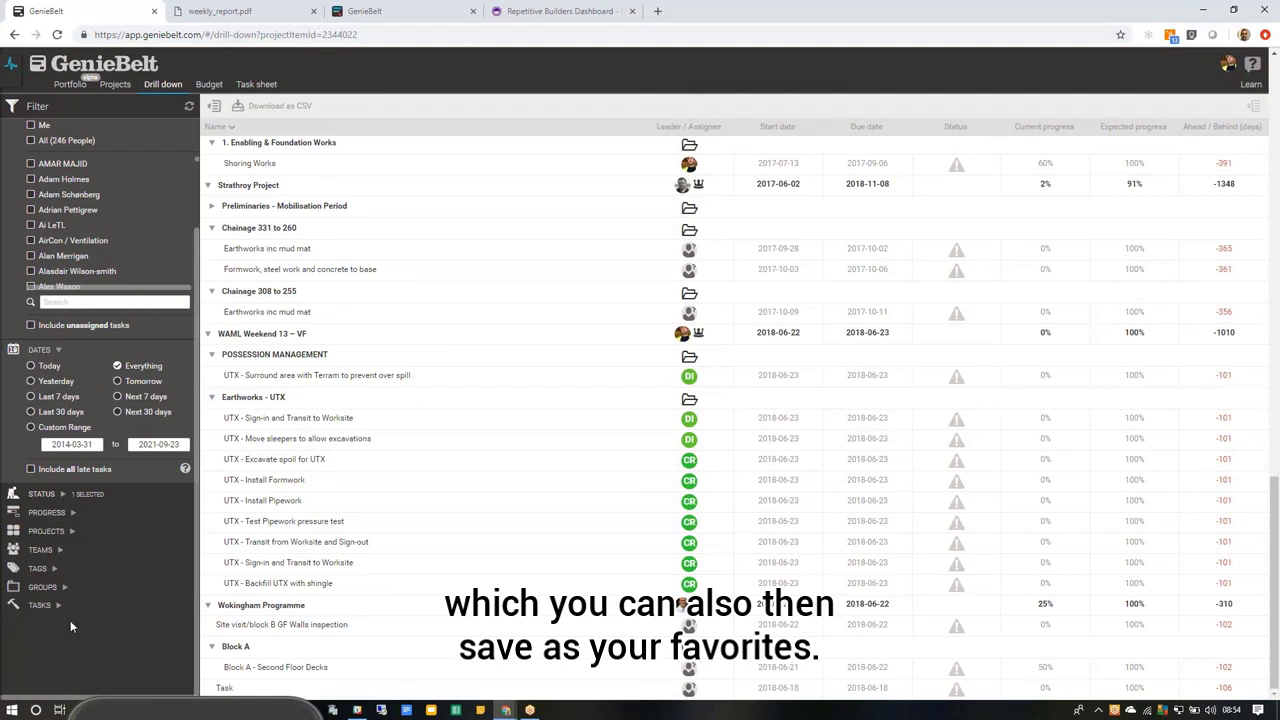
# - Generate the 2018 budget report for the HMP OAKWOOD project and show its task-level budgets with the filters collapsed
pyautogui.click(209, 84)
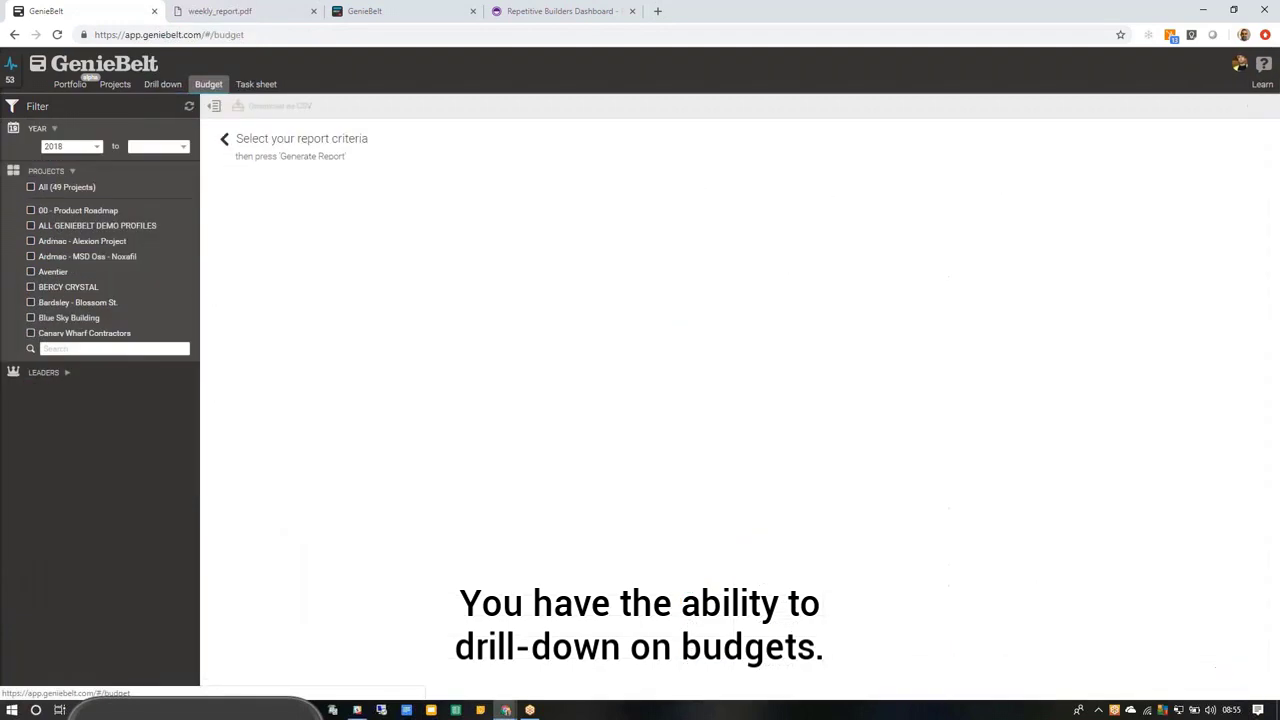
pyautogui.scroll(-1, 197, 252)
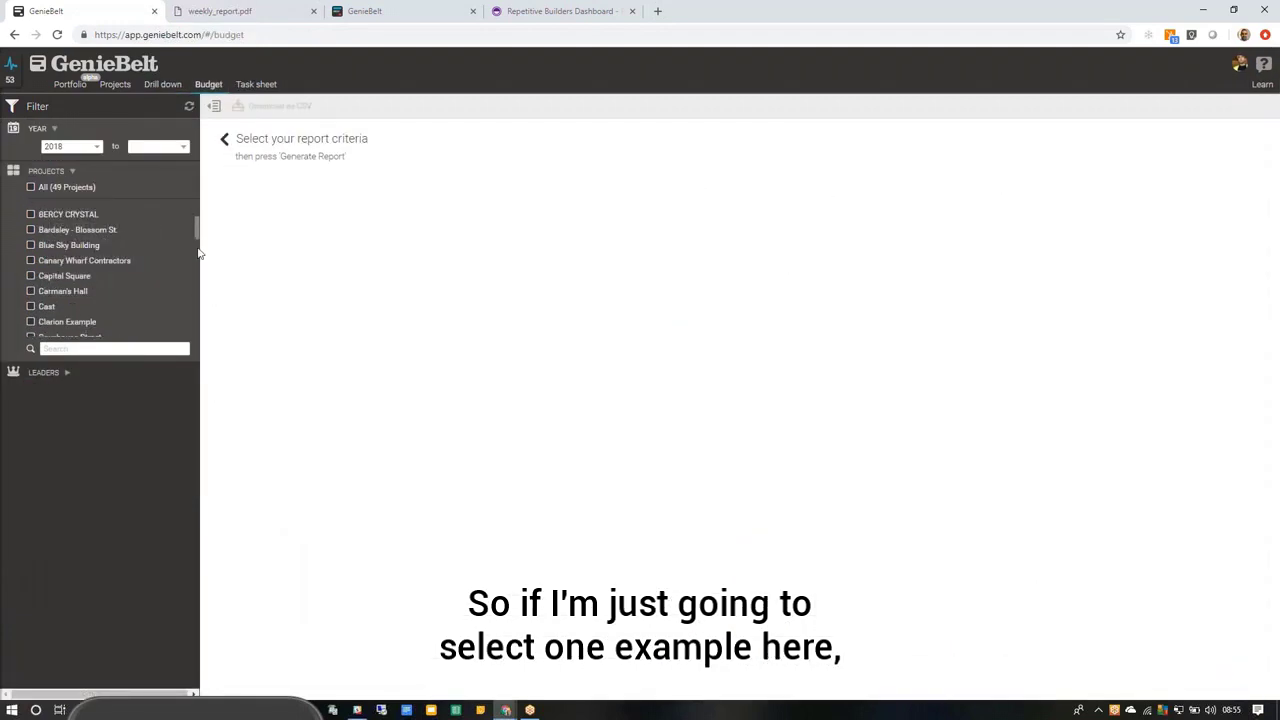
pyautogui.scroll(-2, 199, 254)
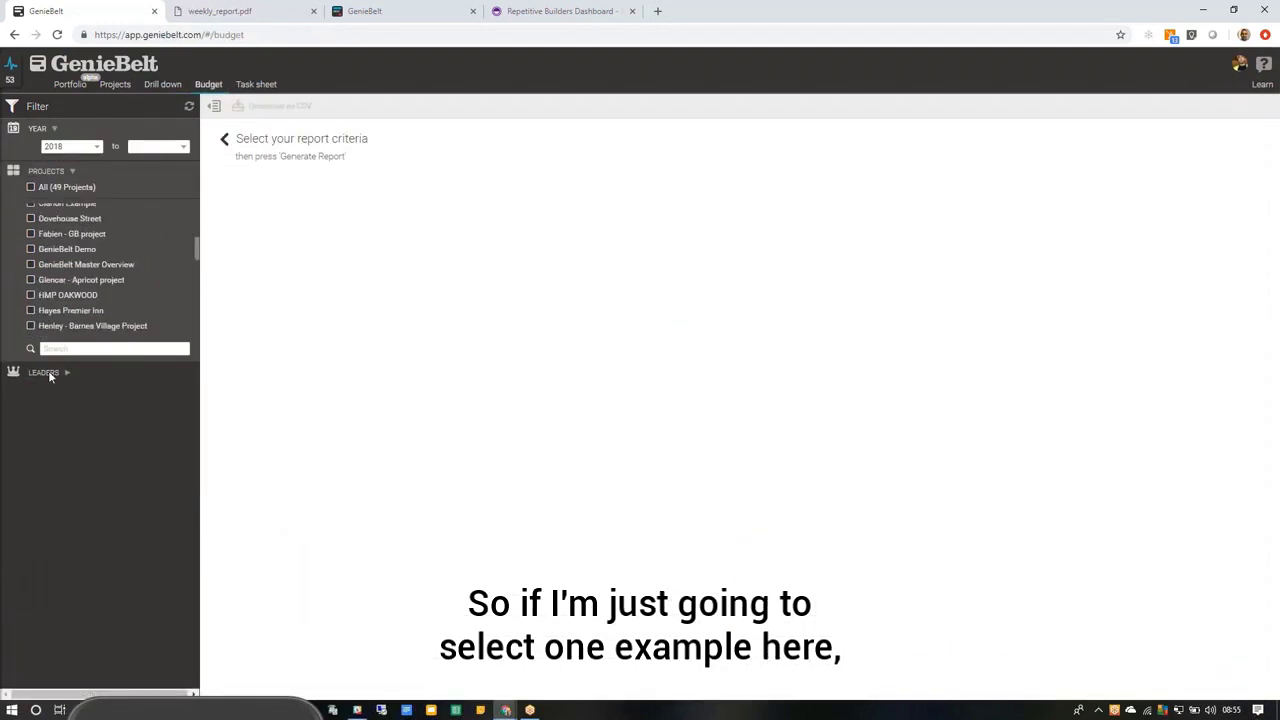
pyautogui.click(31, 295)
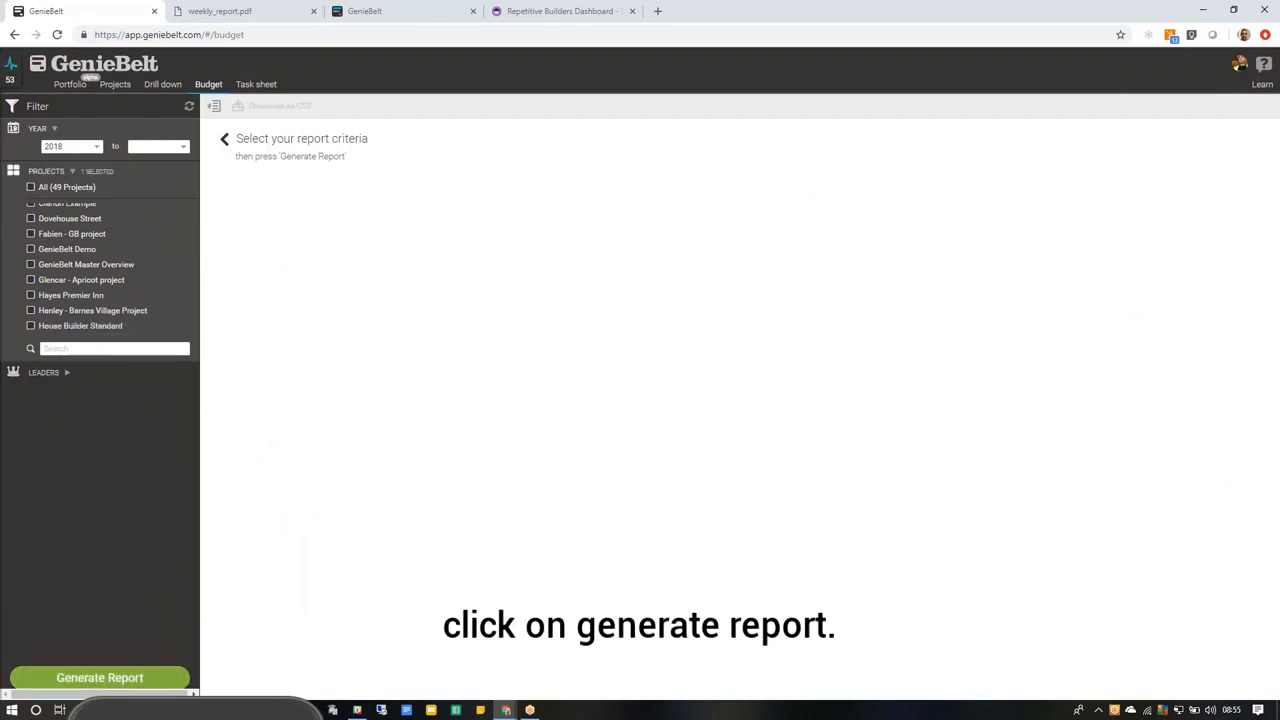
pyautogui.click(100, 677)
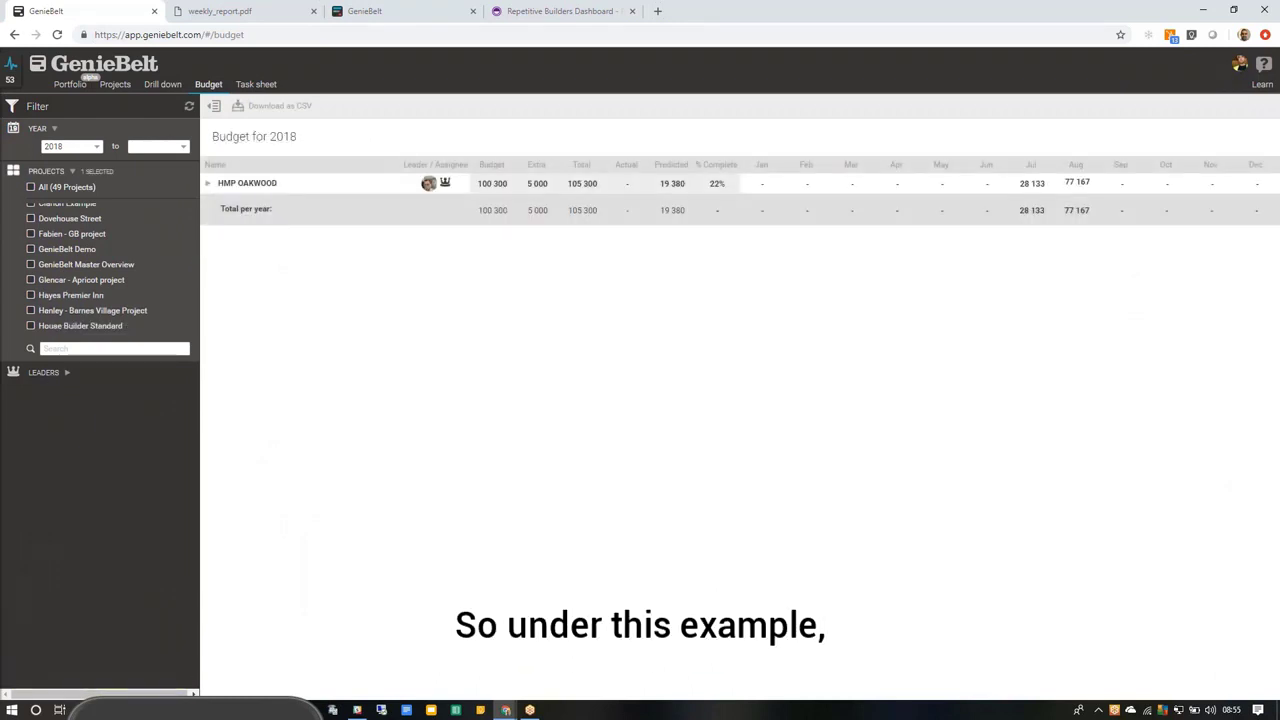
pyautogui.click(470, 184)
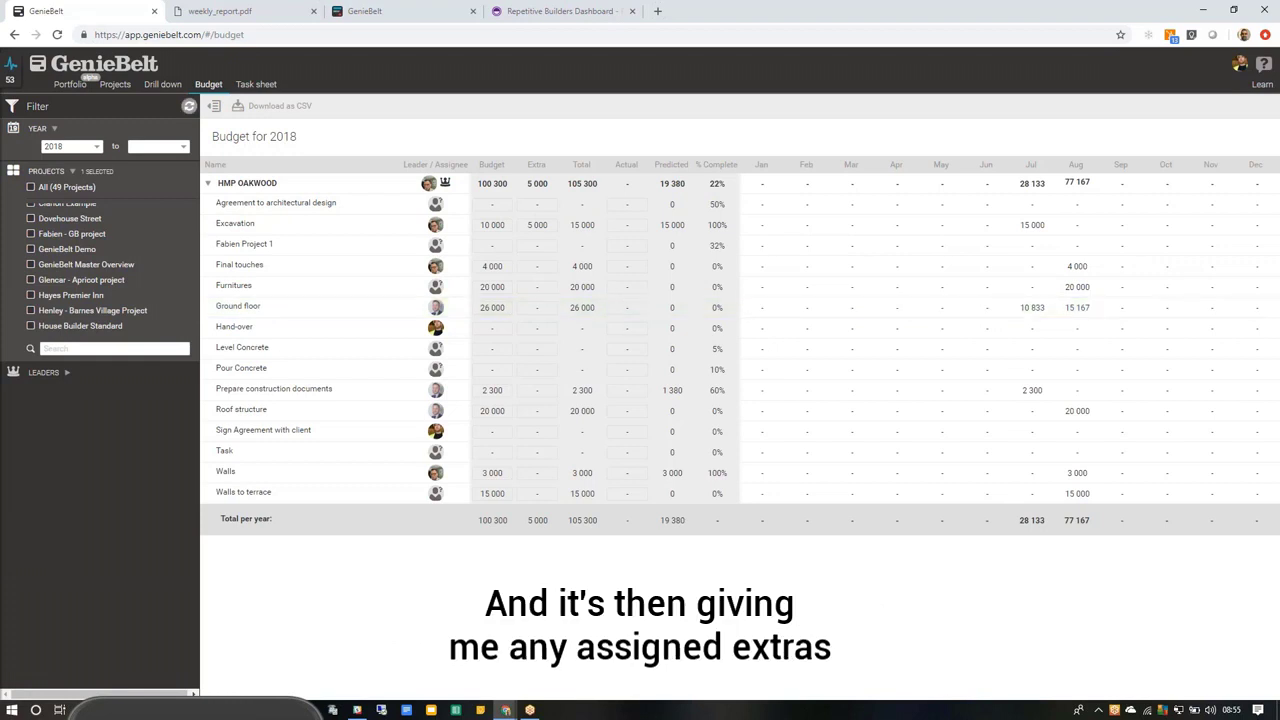
pyautogui.click(213, 105)
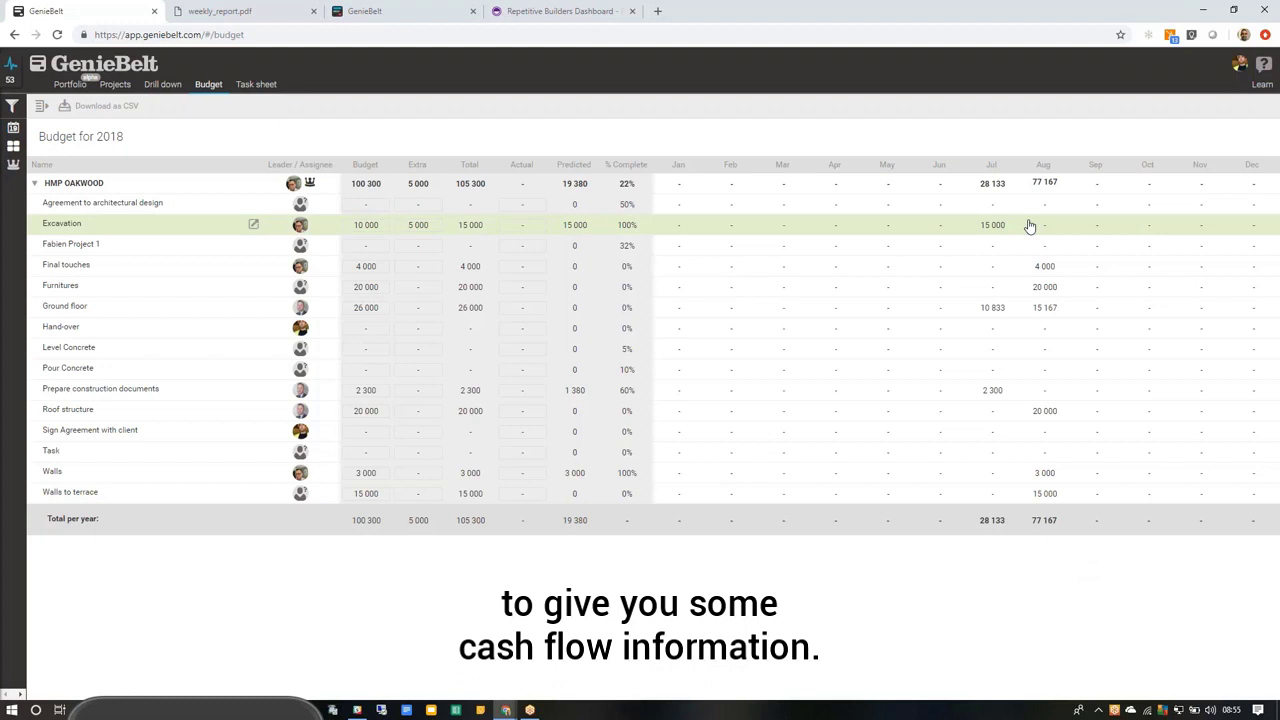
# - Set up a weekly task sheet starting 2018-09-10 with a duration of 3 weeks, and find and select one team member by first name
pyautogui.click(247, 86)
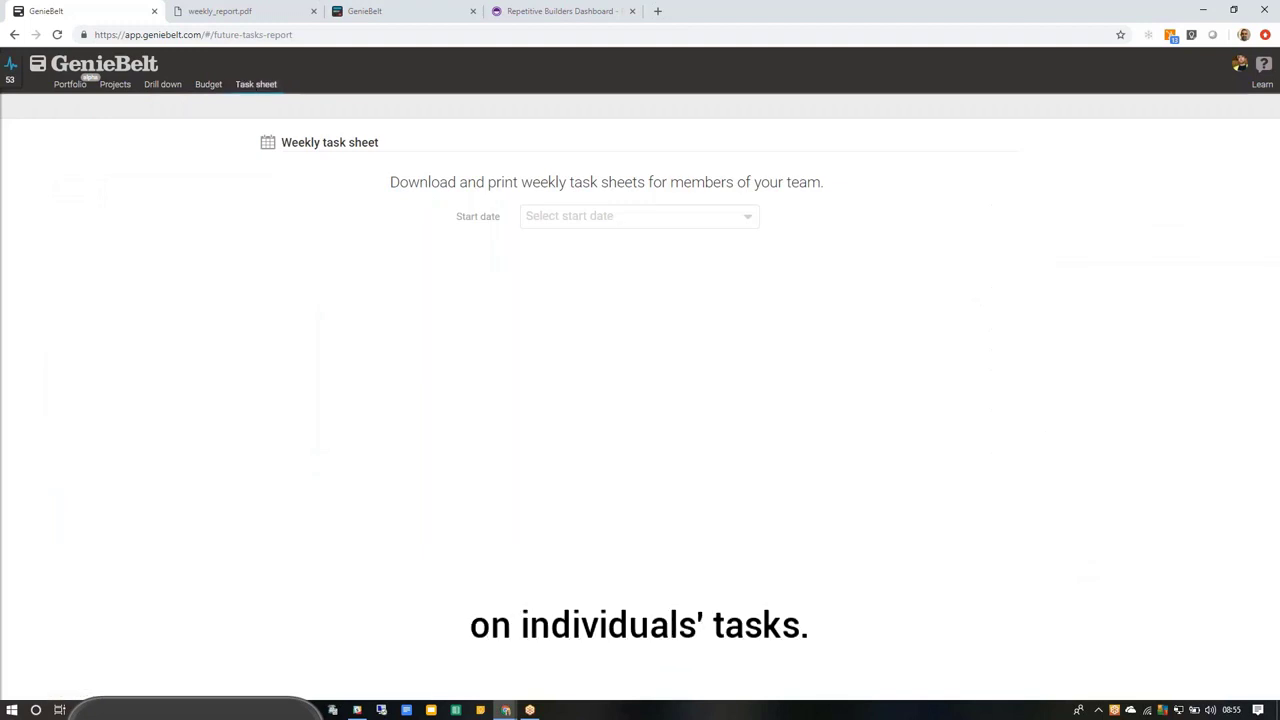
pyautogui.click(640, 216)
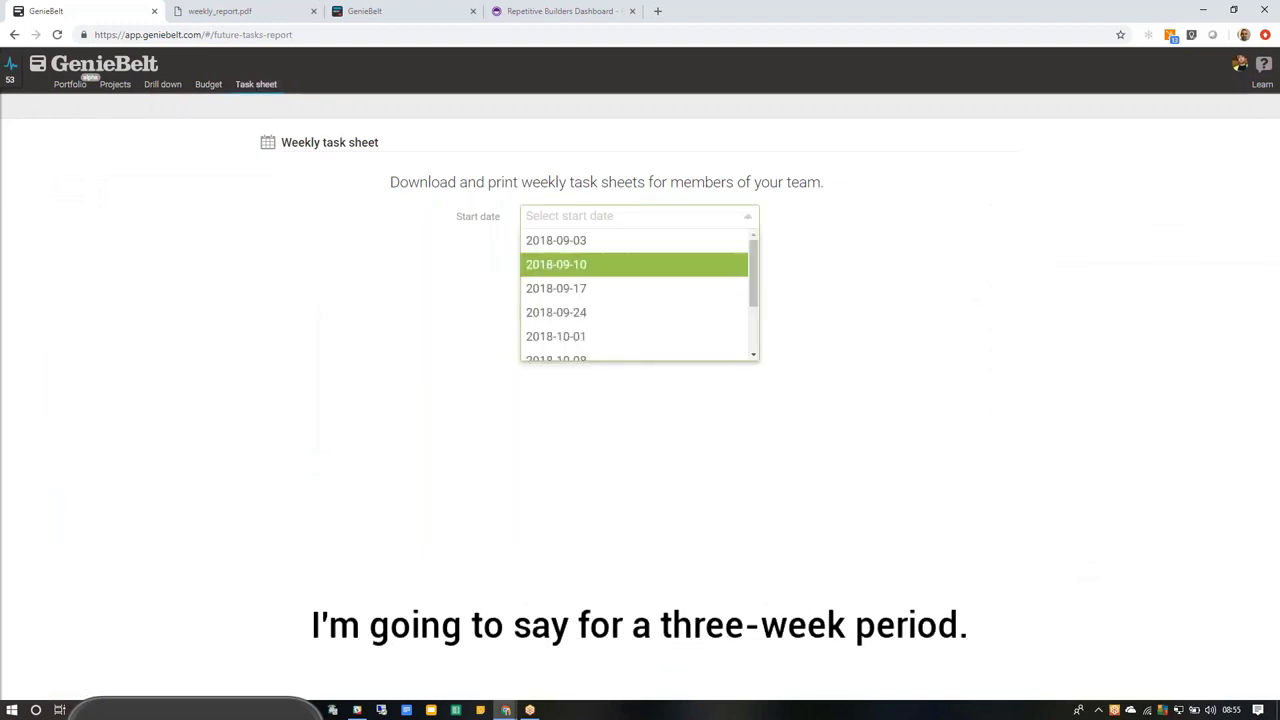
pyautogui.click(560, 263)
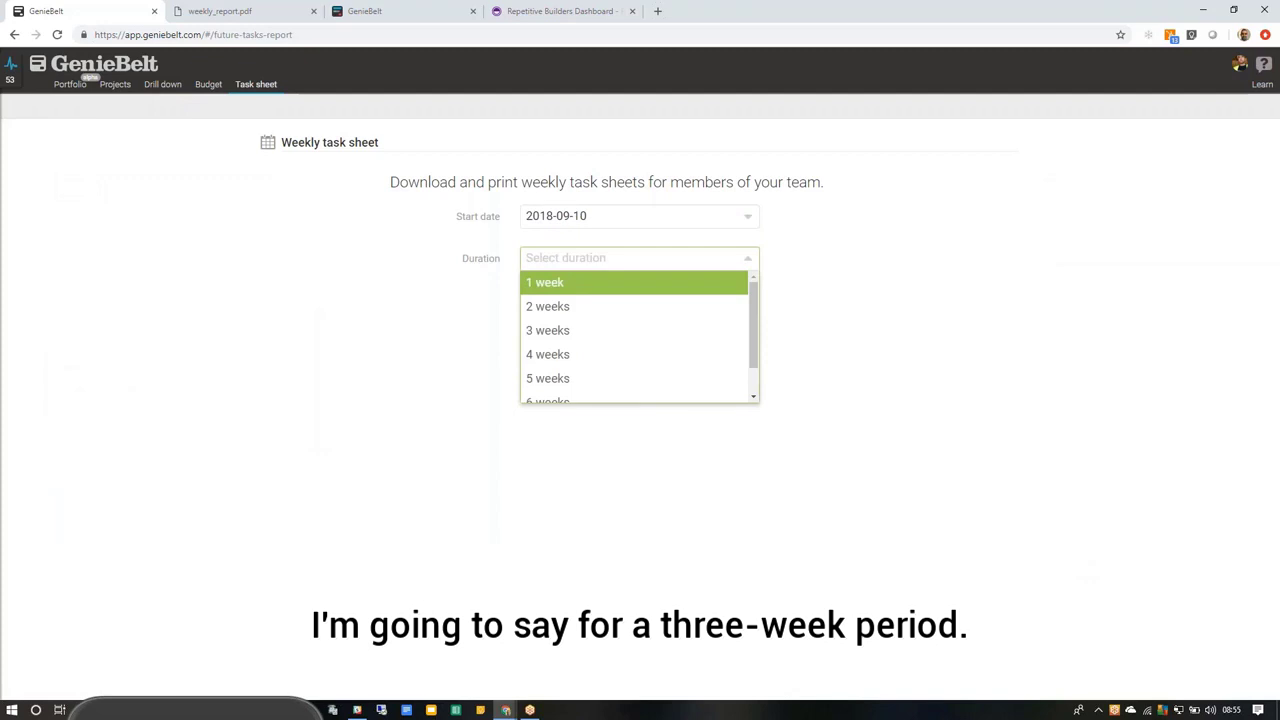
pyautogui.click(547, 330)
pyautogui.click(569, 338)
pyautogui.write('jas')
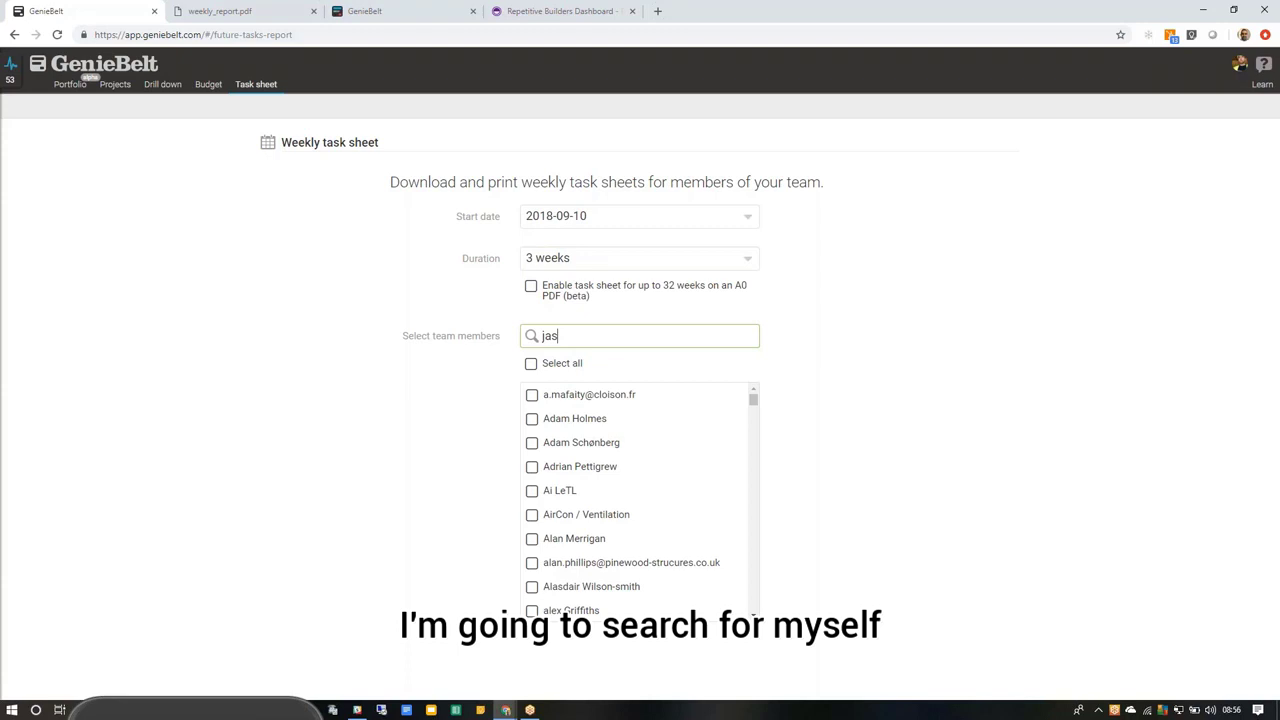
pyautogui.write('on')
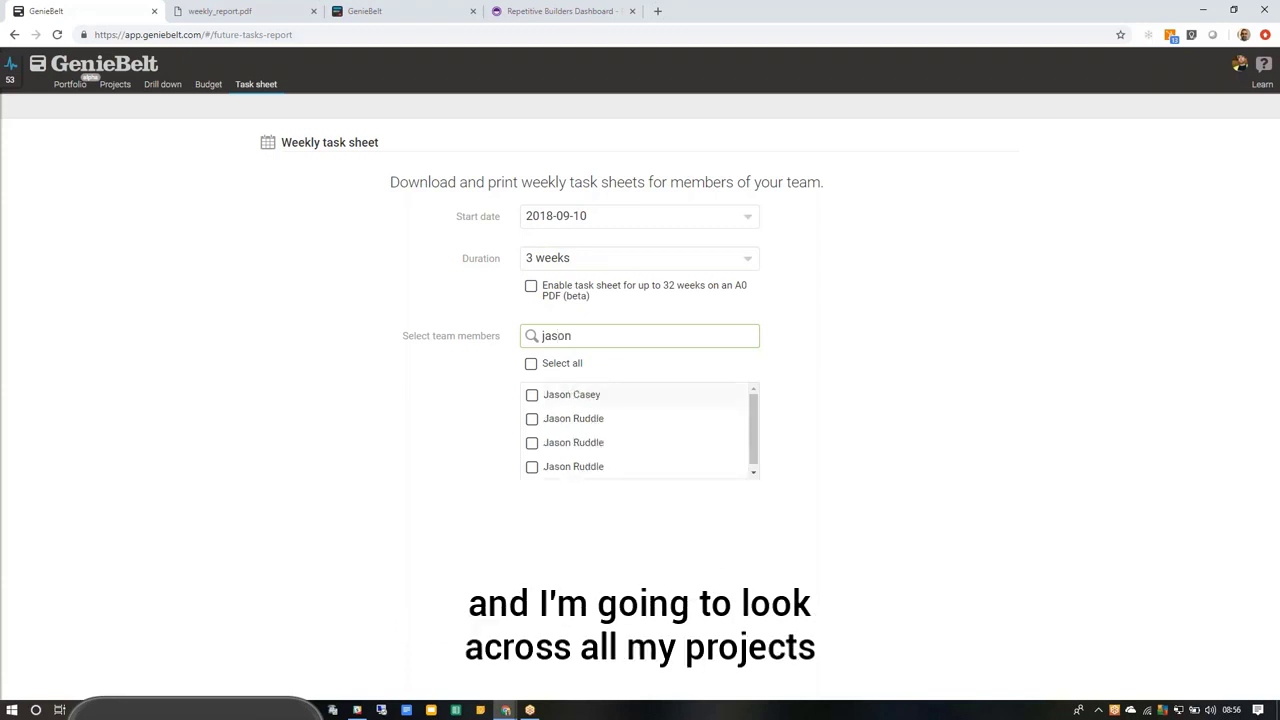
pyautogui.click(532, 418)
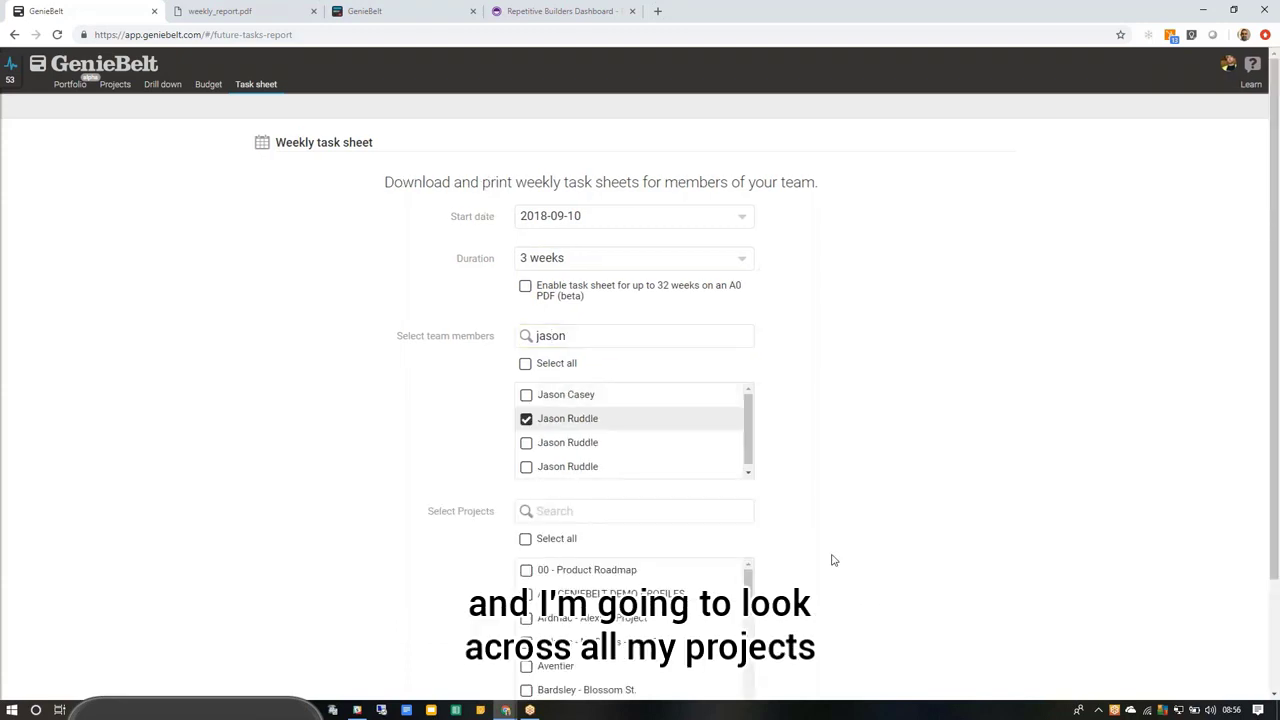
# - Include all projects in the weekly task sheet and generate its PDF
pyautogui.click(525, 538)
pyautogui.scroll(-2, 525, 538)
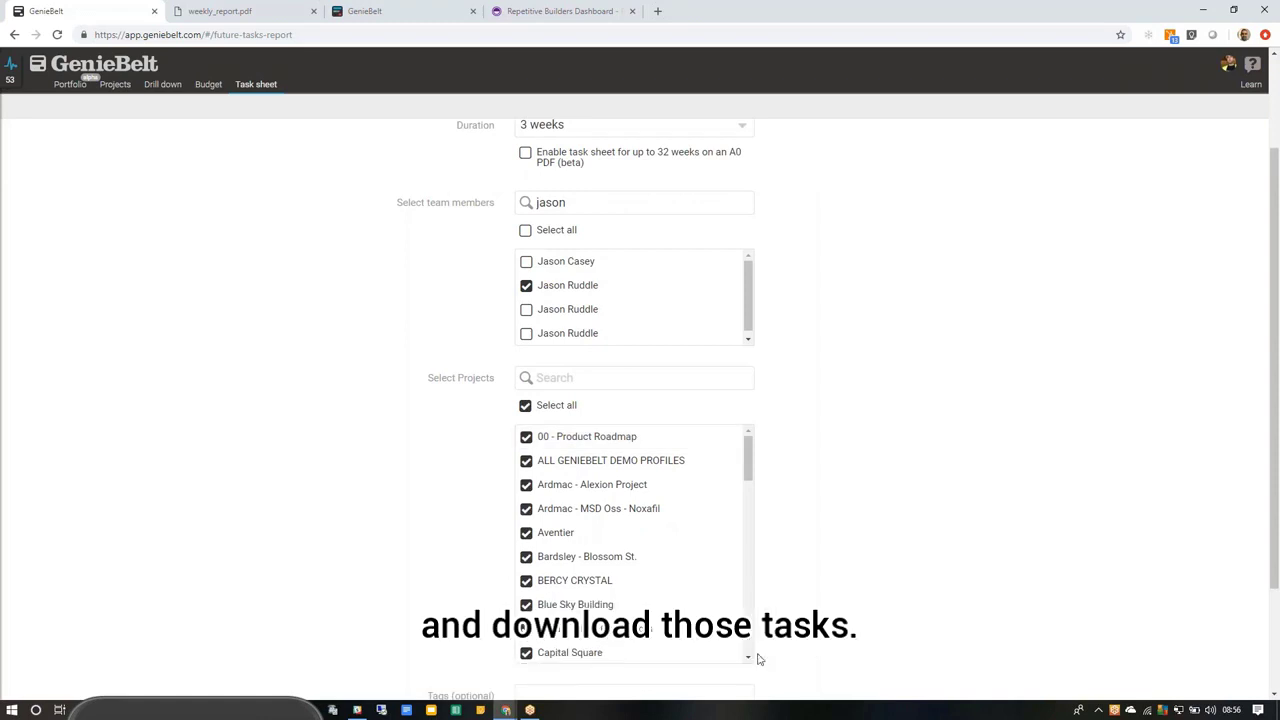
pyautogui.scroll(-2, 757, 658)
pyautogui.click(634, 643)
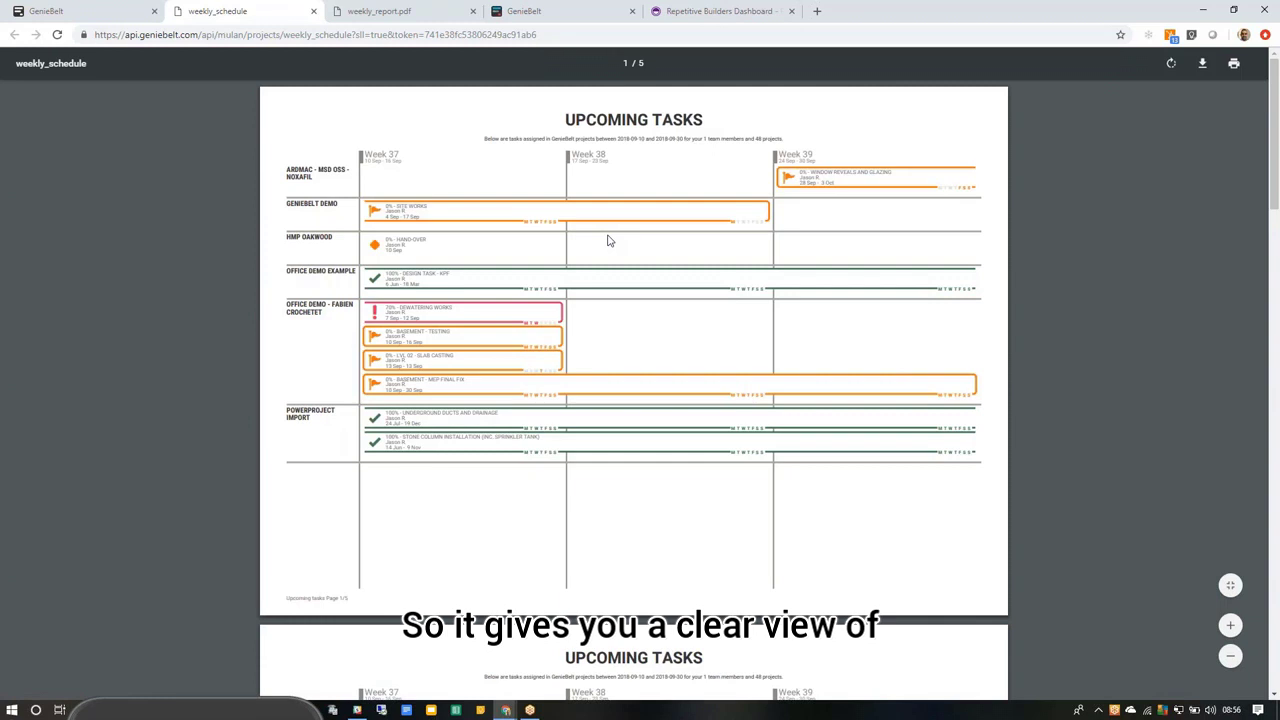
# - Review the upcoming tasks per project across weeks 37 to 39 in the weekly schedule PDF, and return to the task sheet setup page
pyautogui.scroll(-2, 607, 240)
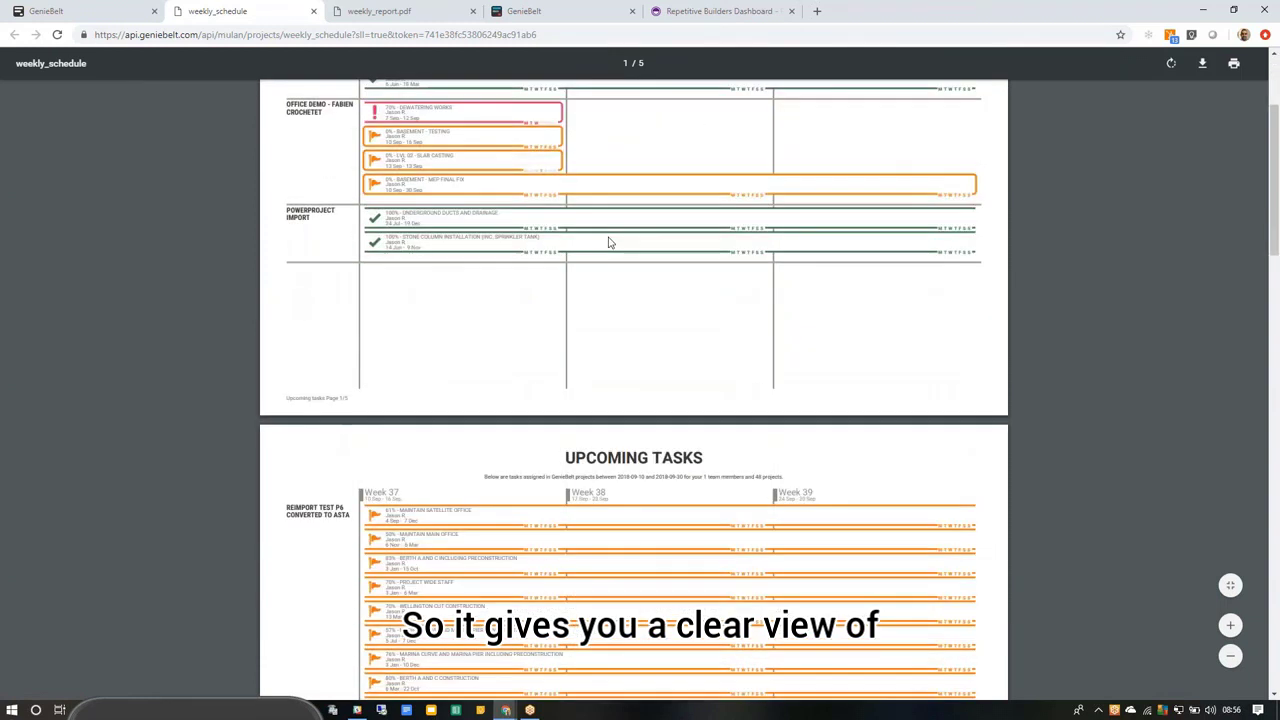
pyautogui.scroll(-2, 607, 240)
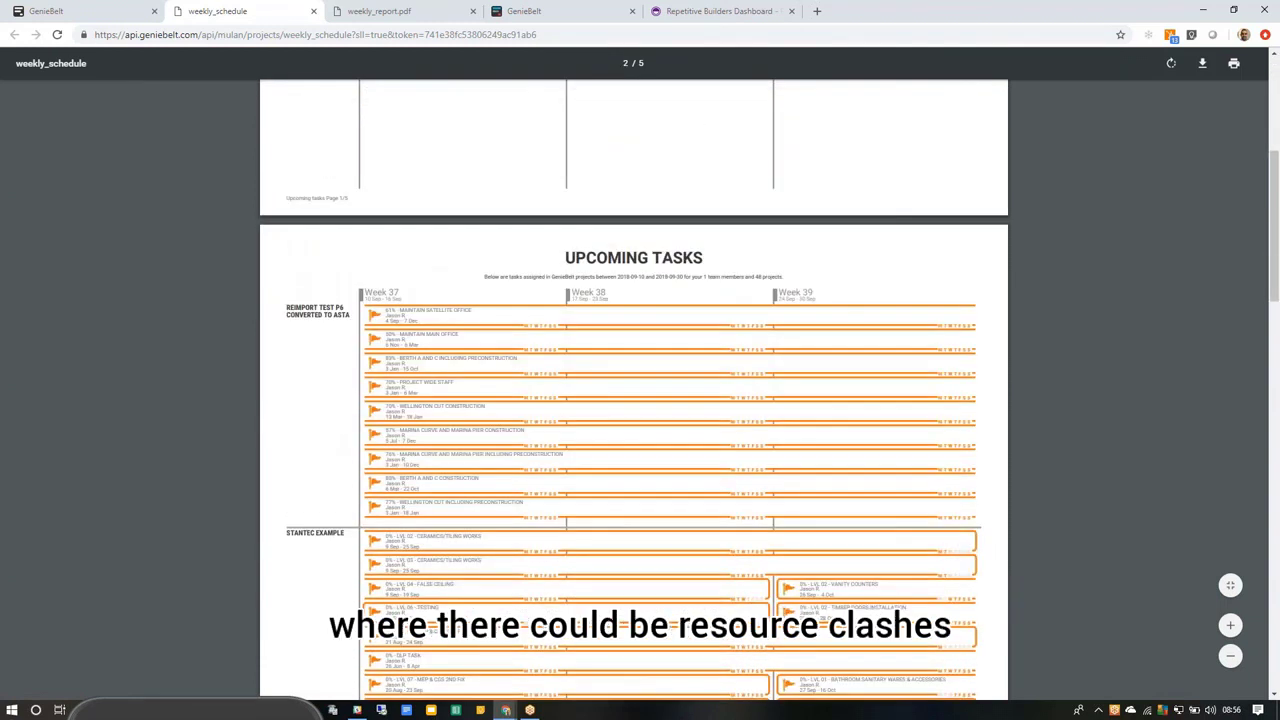
pyautogui.scroll(-2, 634, 390)
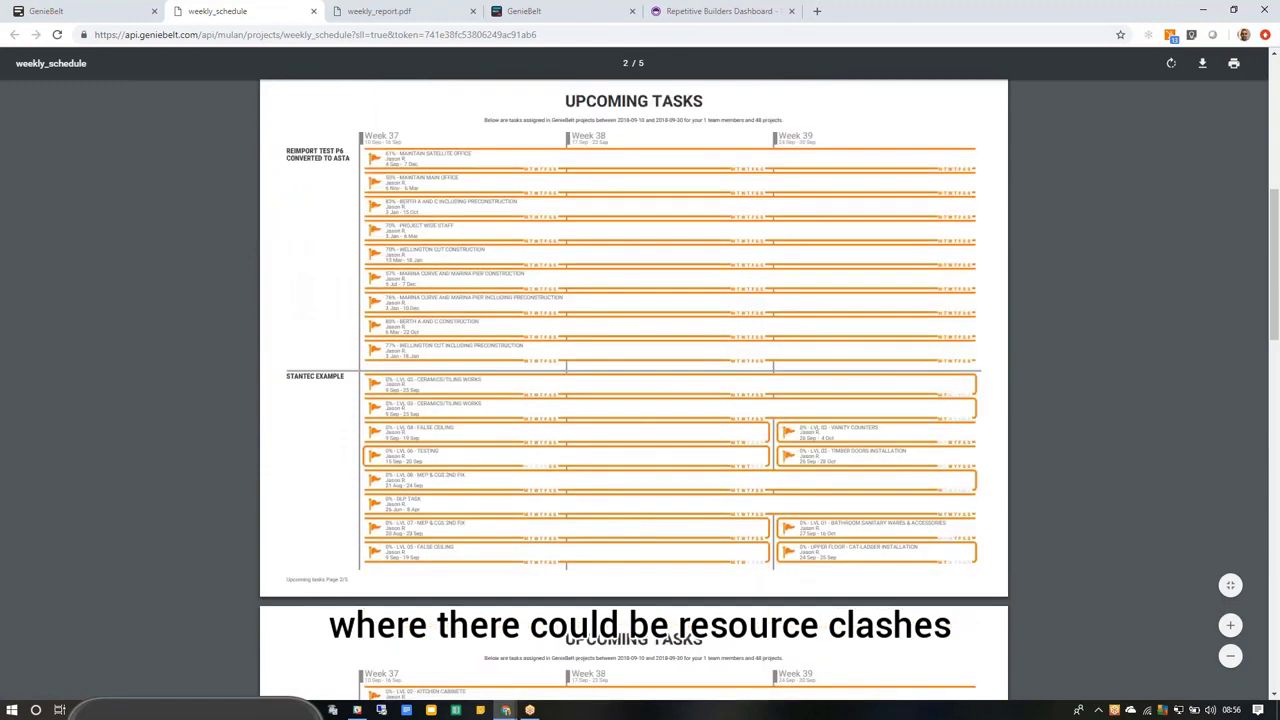
pyautogui.scroll(-1, 634, 390)
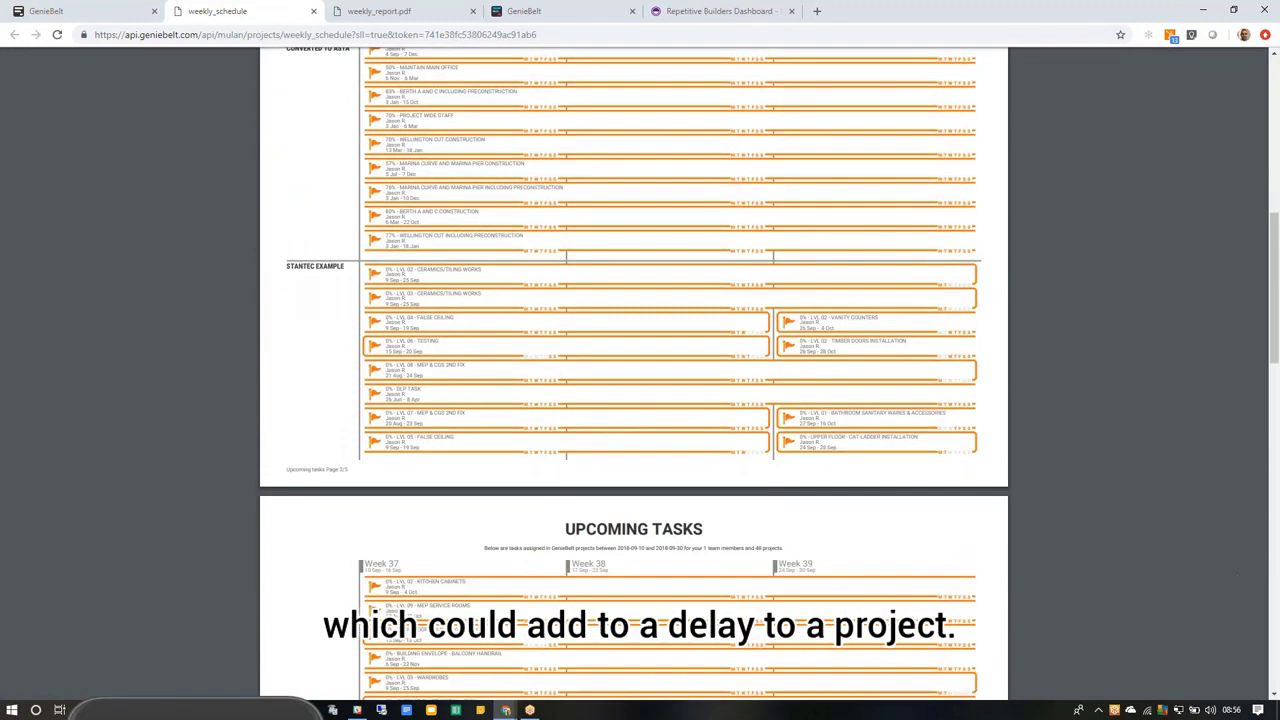
pyautogui.scroll(-3, 634, 390)
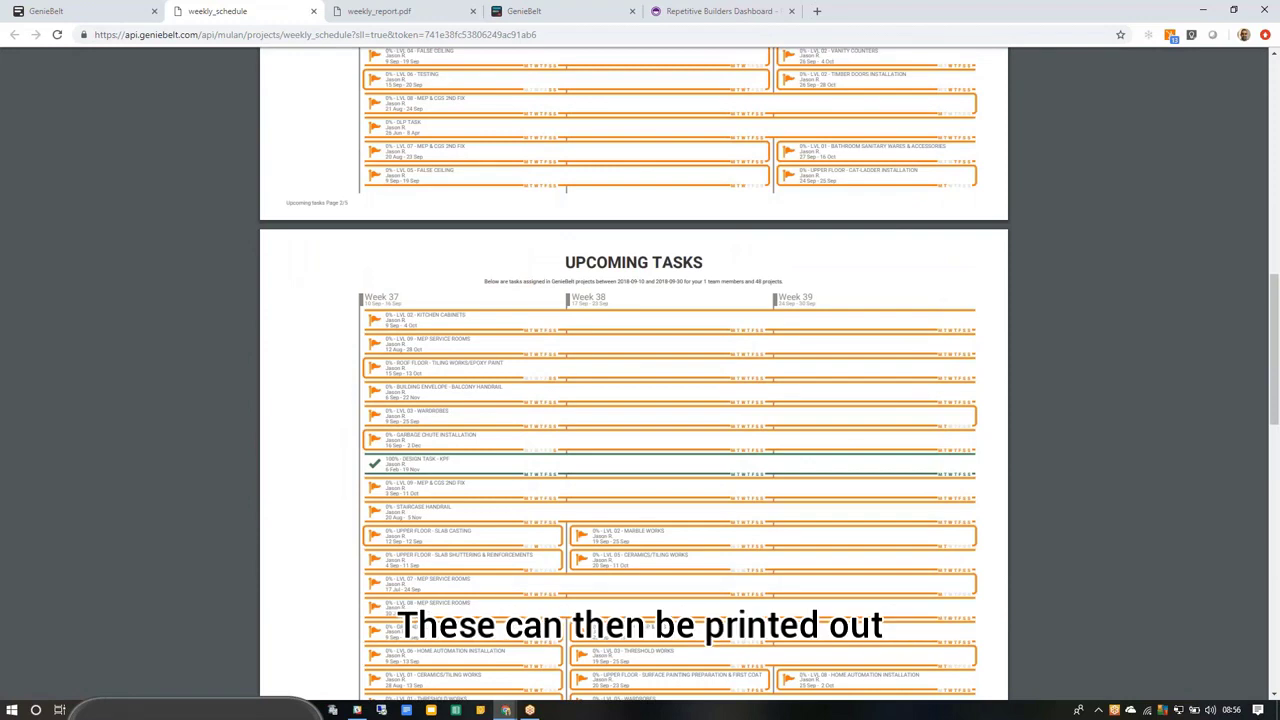
pyautogui.scroll(-3, 616, 248)
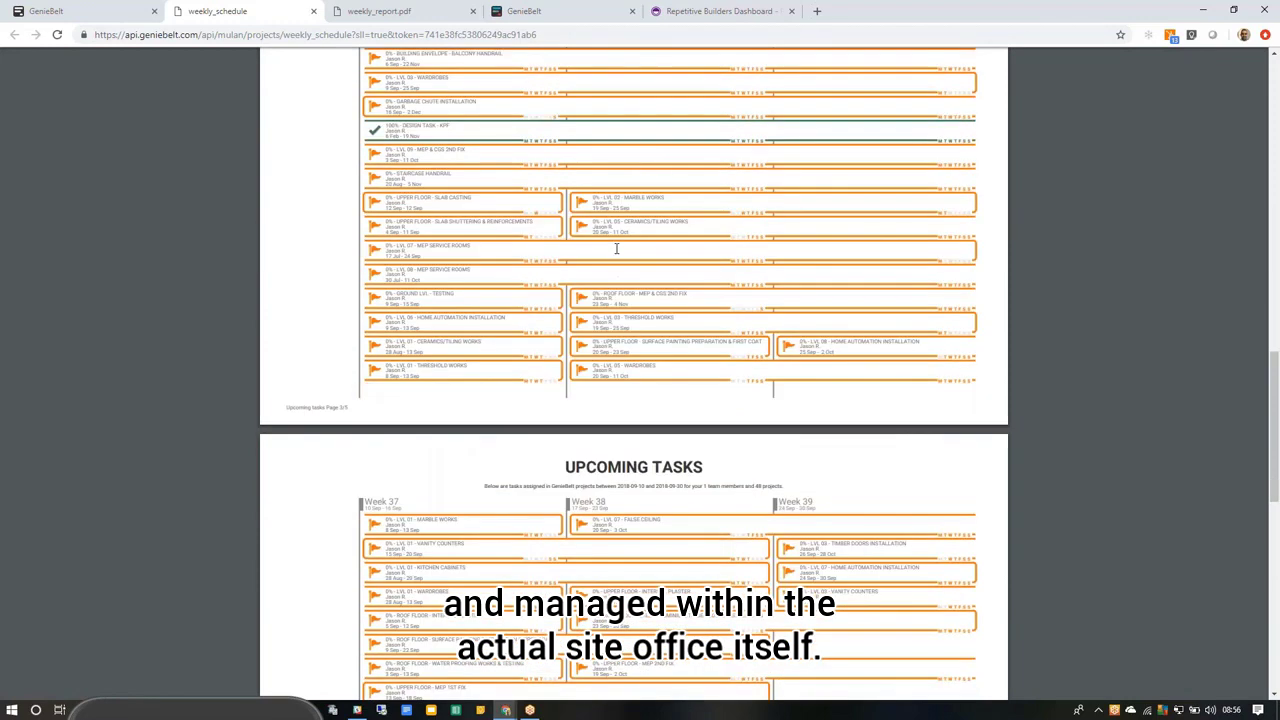
pyautogui.scroll(-5, 616, 248)
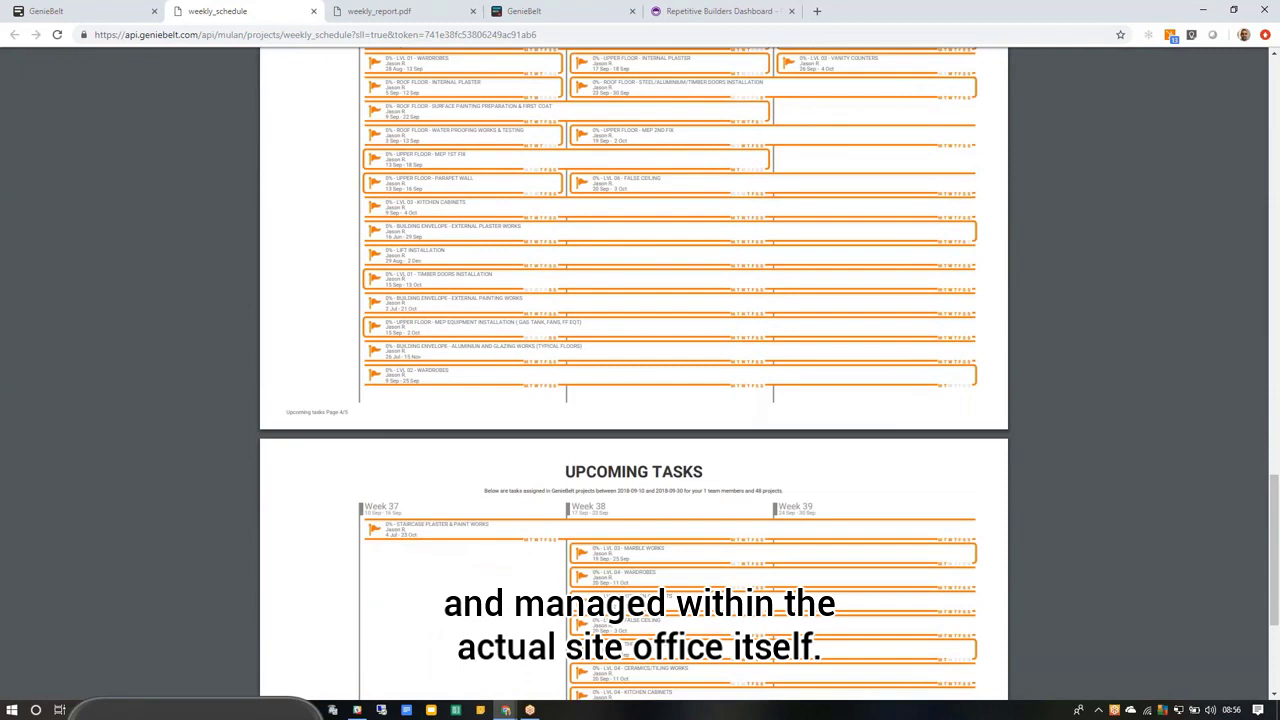
pyautogui.scroll(1, 634, 262)
pyautogui.scroll(-3, 634, 374)
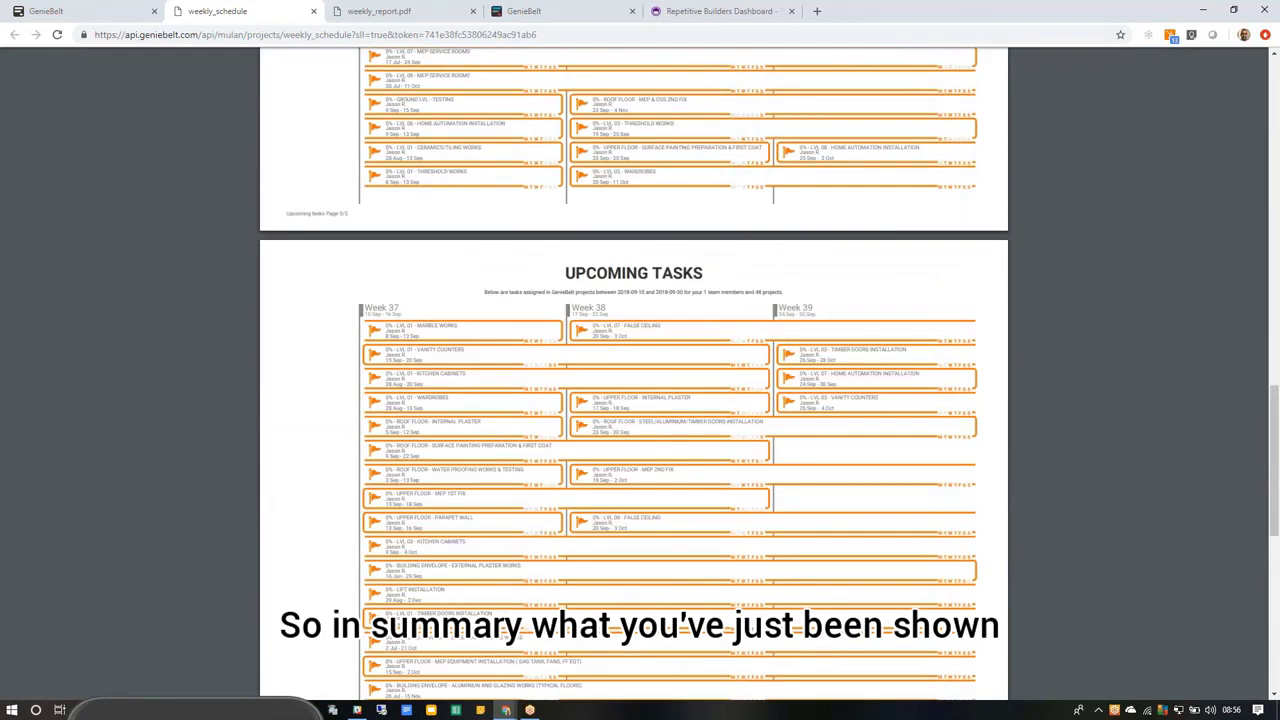
pyautogui.scroll(12, 634, 374)
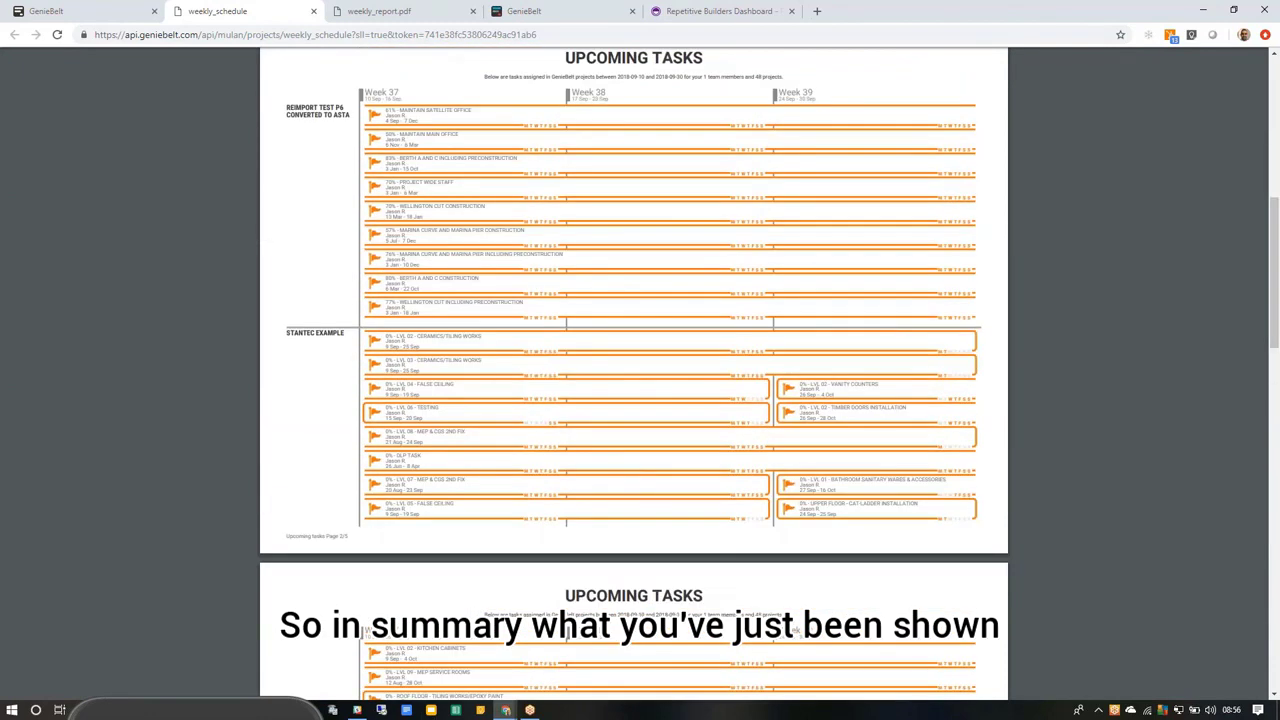
pyautogui.hotkey('ctrl', '1')
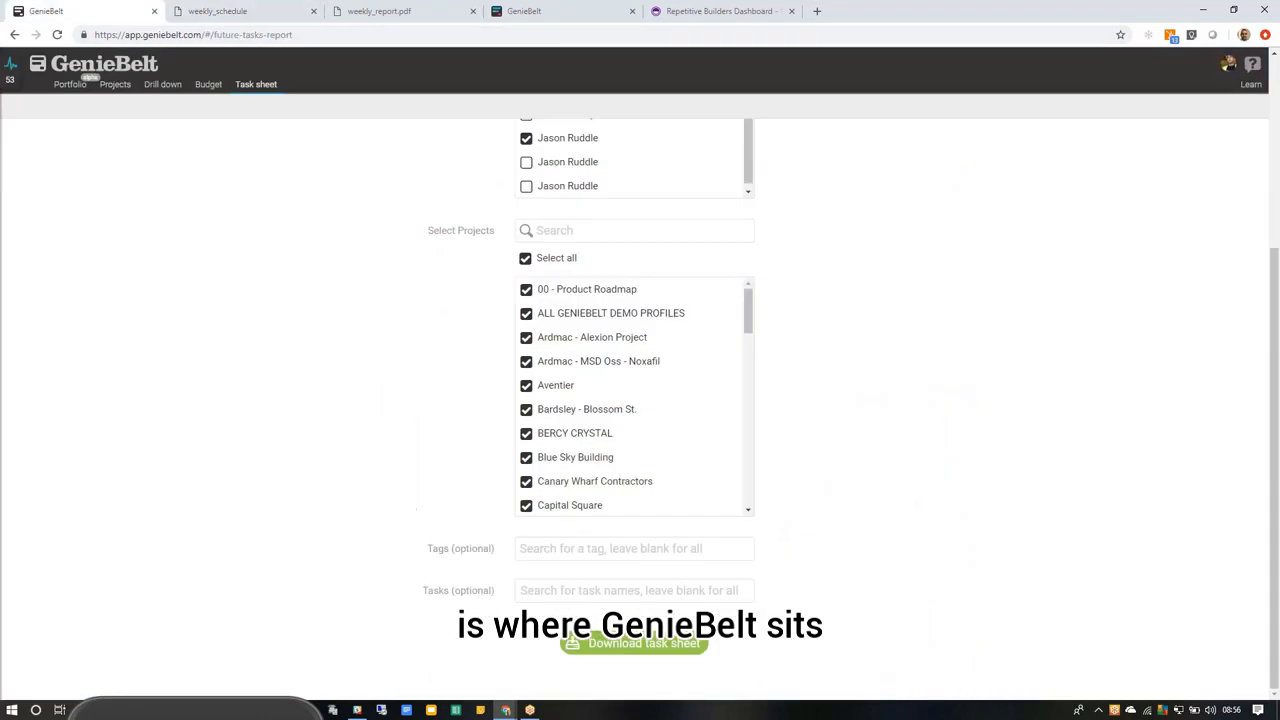